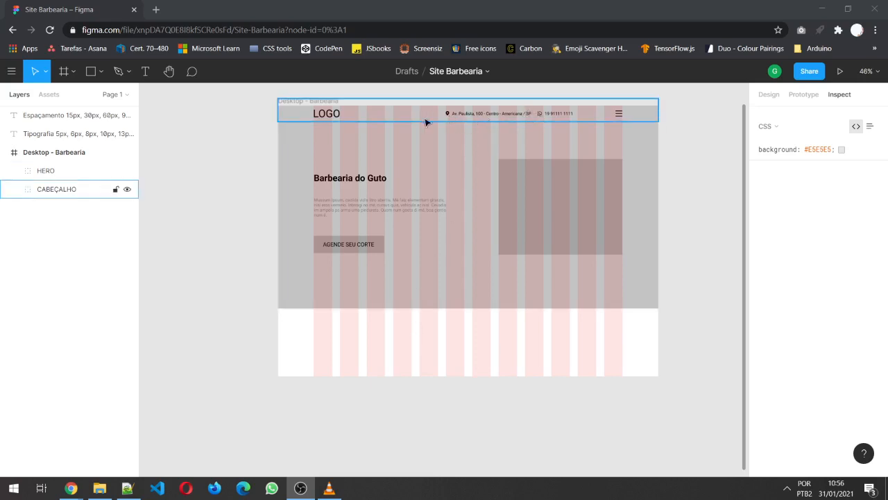
Select the location pin and WhatsApp vector icons inside the CABEÇALHO group and copy them
scroll(491, 114, up, 5)
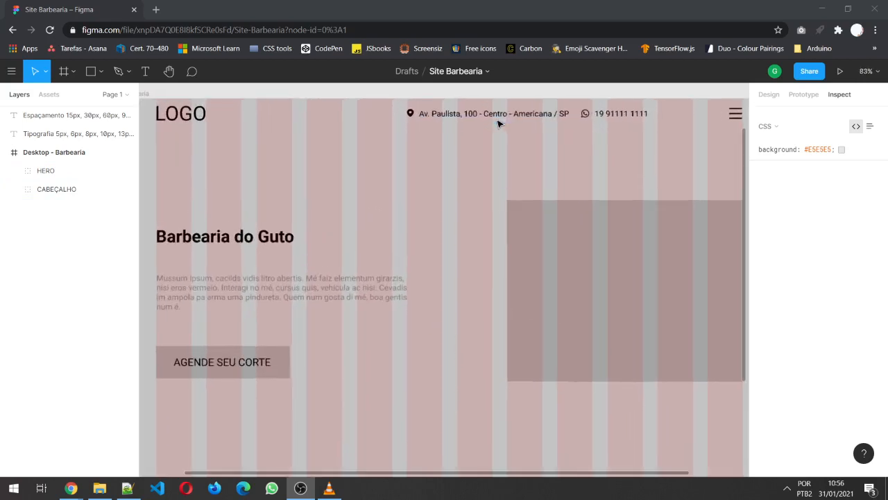
click(399, 115)
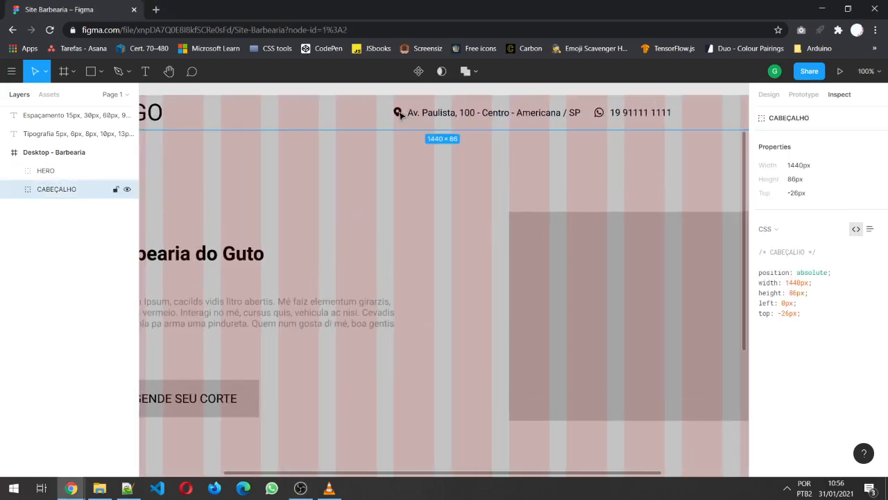
double_click(399, 115)
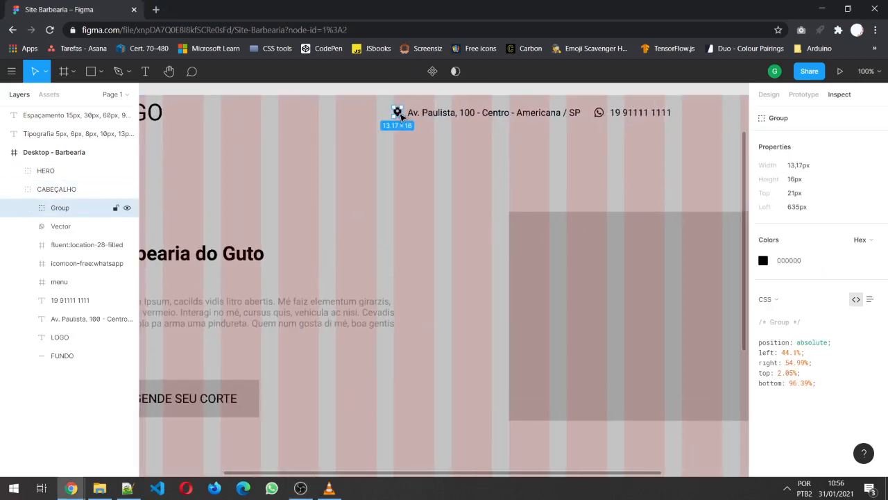
shift+click(603, 115)
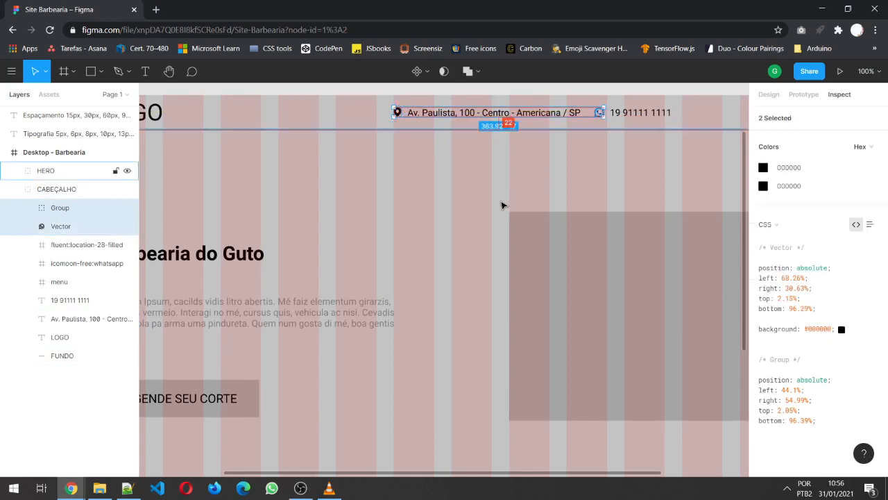
click(378, 115)
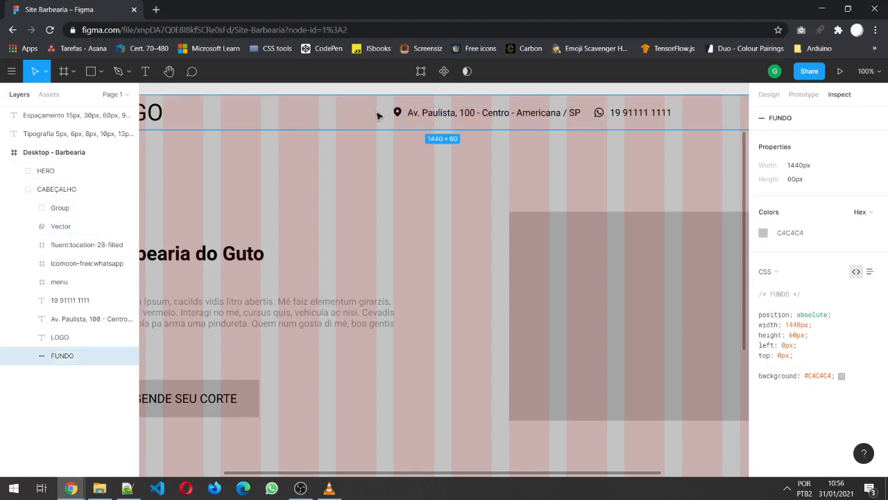
double_click(398, 115)
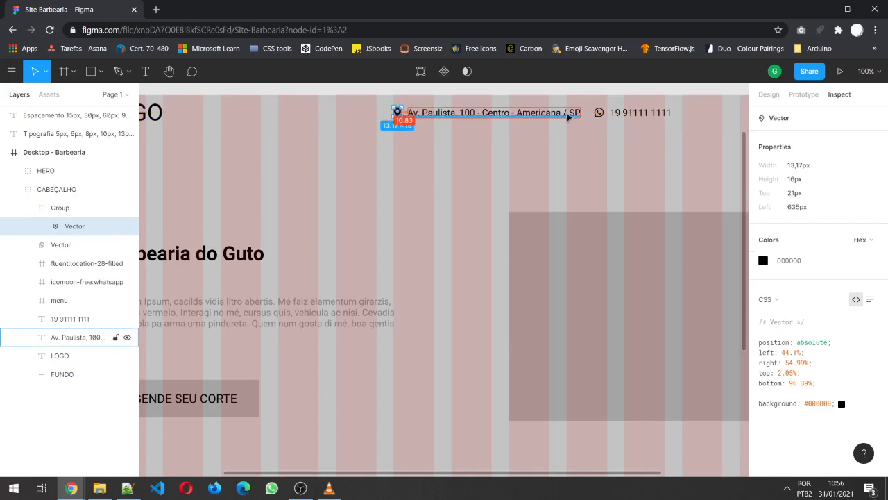
shift+click(601, 115)
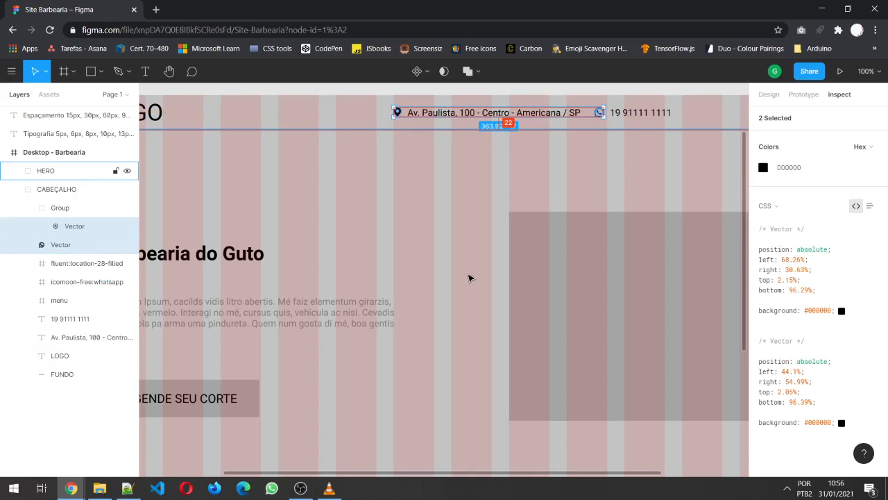
Clear the icon selection and collapse the CABEÇALHO group in the layer list
scroll(495, 254, down, 5)
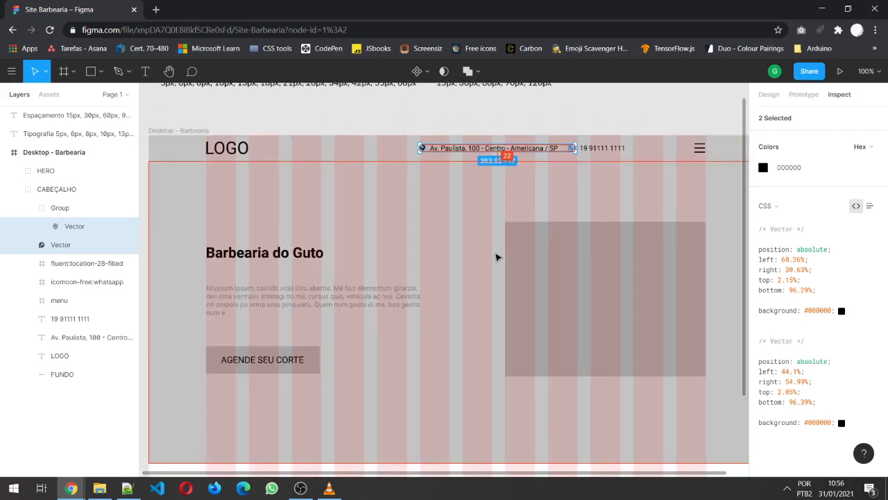
scroll(496, 257, down, 1)
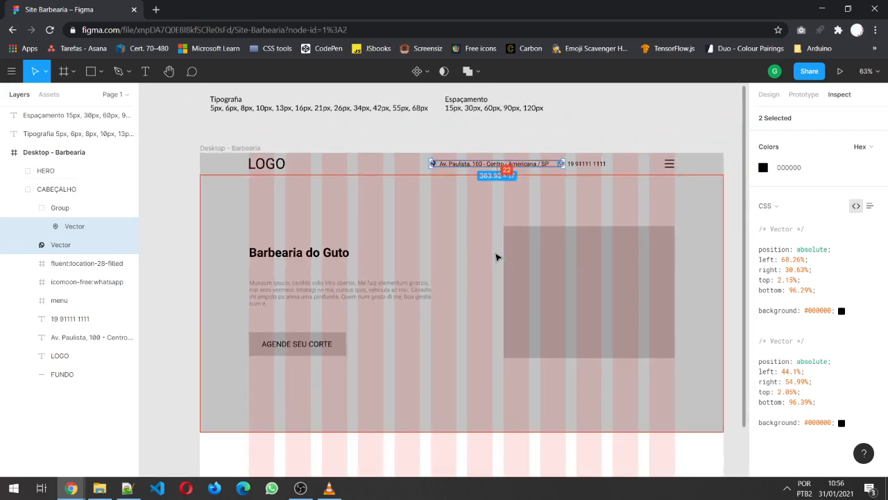
scroll(447, 320, down, 2)
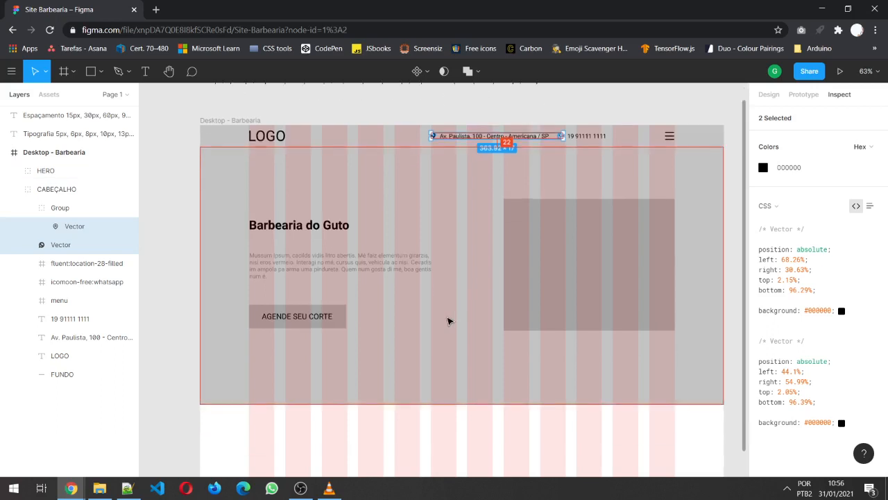
scroll(448, 320, down, 3)
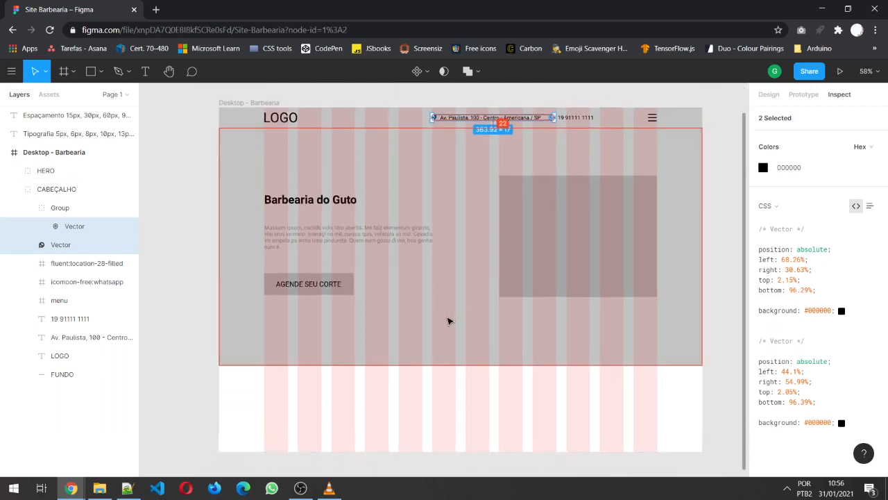
click(196, 389)
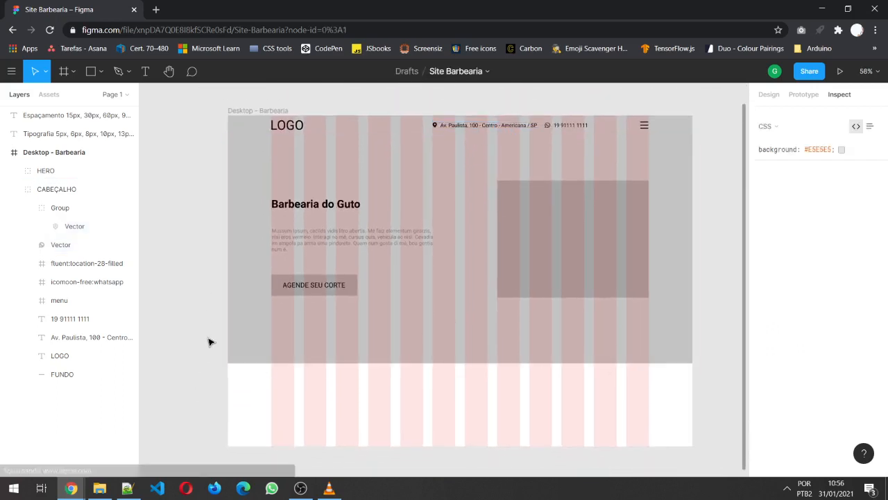
click(13, 189)
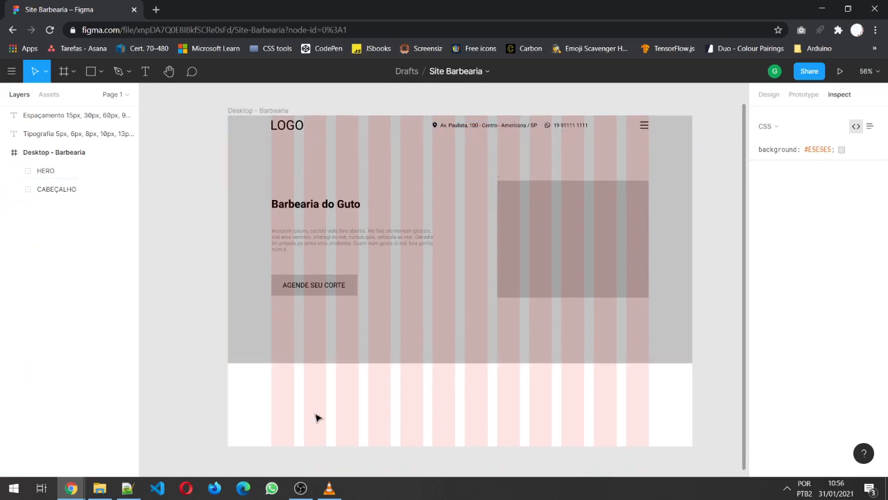
Stretch the Desktop - Barbearia frame downward to a height of about 2086 px
scroll(370, 410, down, 1)
scroll(370, 409, down, 5)
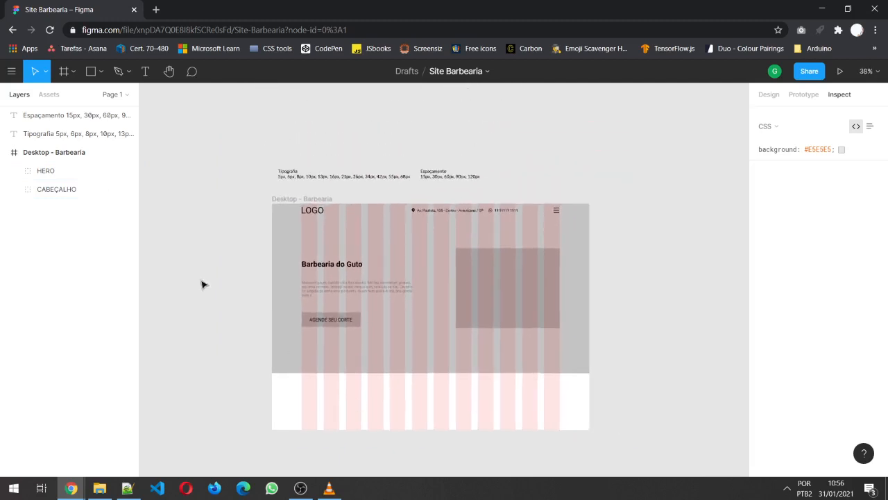
click(62, 151)
click(40, 156)
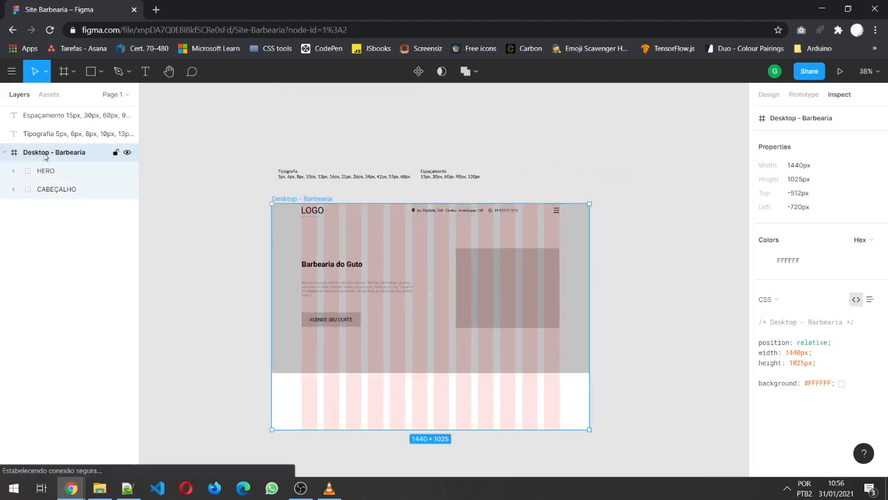
scroll(610, 346, down, 3)
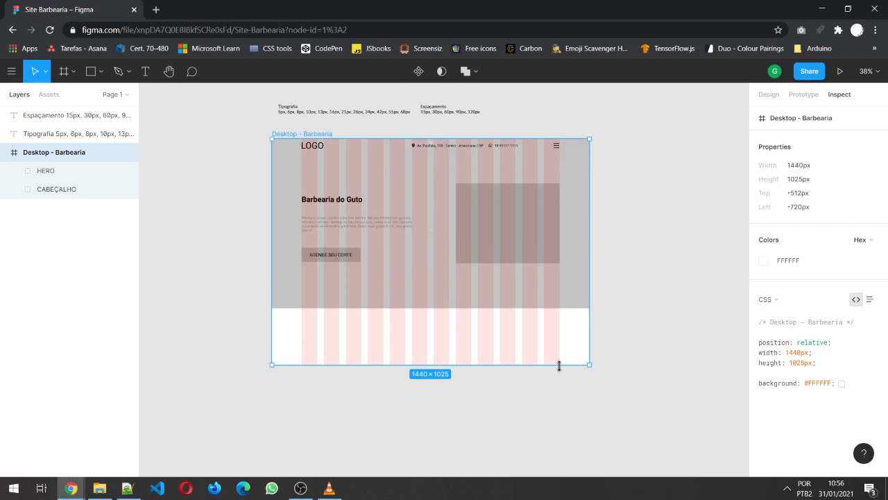
drag(559, 366, 526, 298)
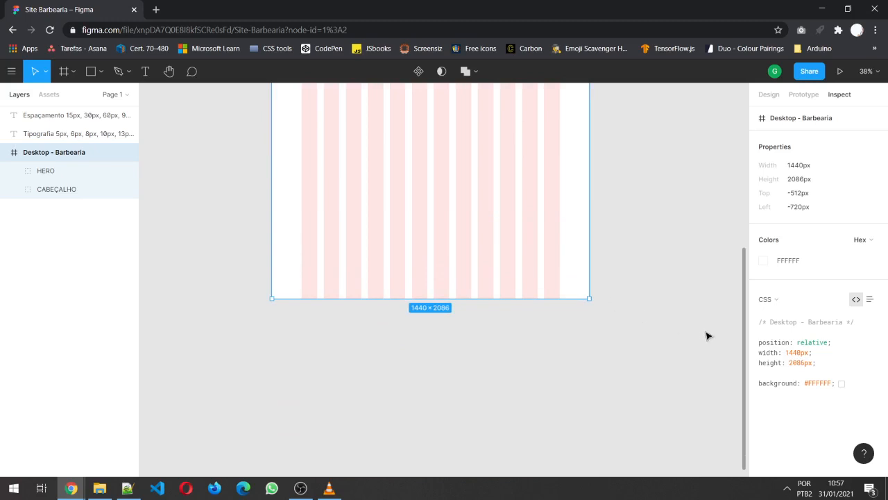
Delete the distorted location pin and WhatsApp icons from the header and paste the copied originals in their place
drag(738, 302, 743, 86)
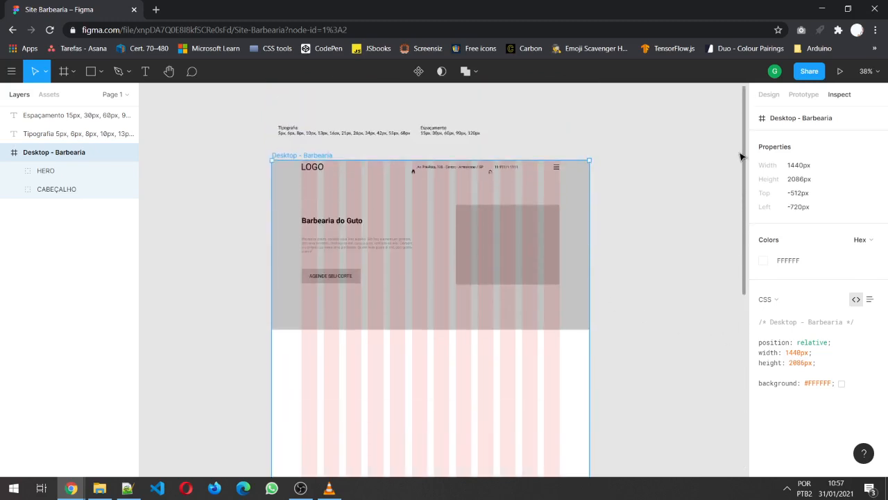
scroll(415, 175, up, 5)
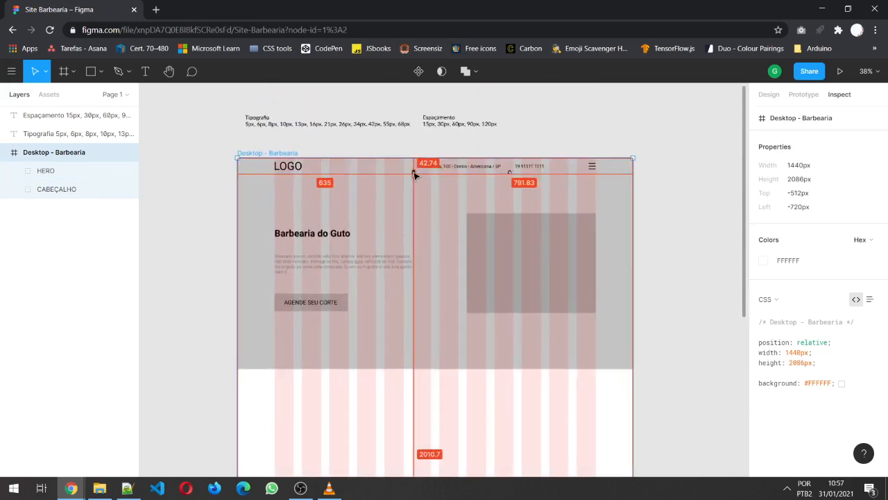
scroll(414, 174, up, 4)
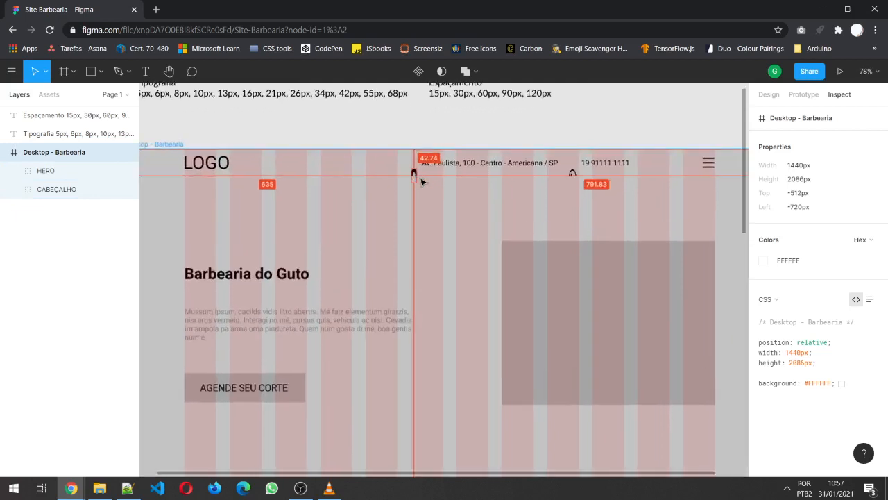
click(415, 176)
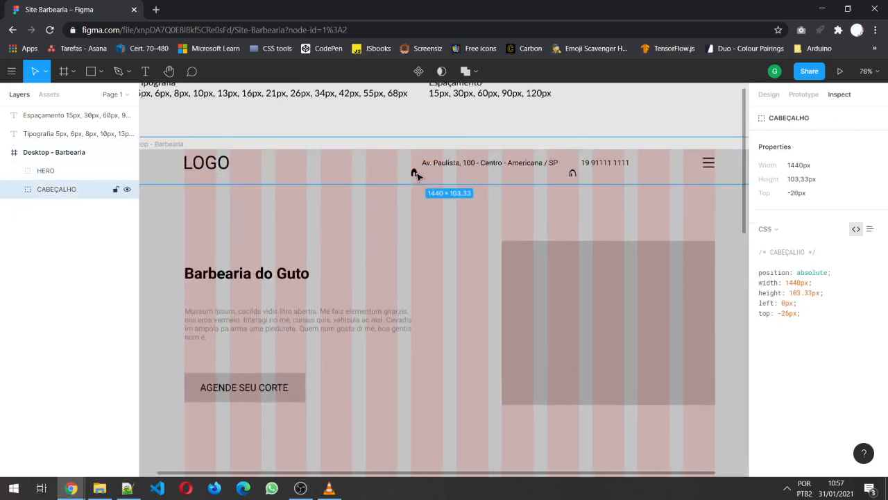
double_click(414, 174)
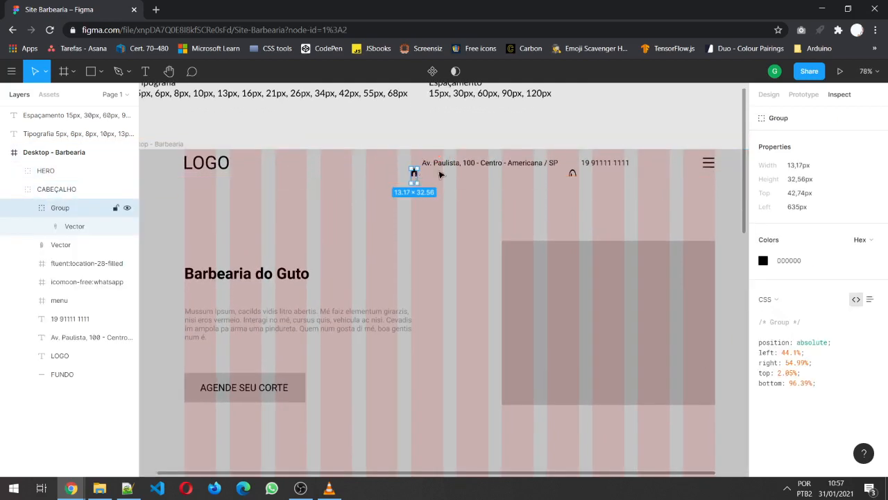
key(Delete)
click(573, 174)
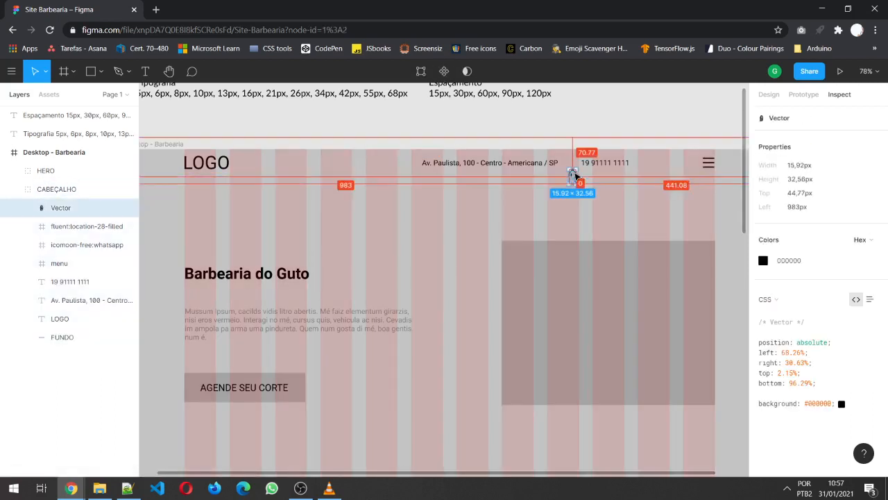
key(Delete)
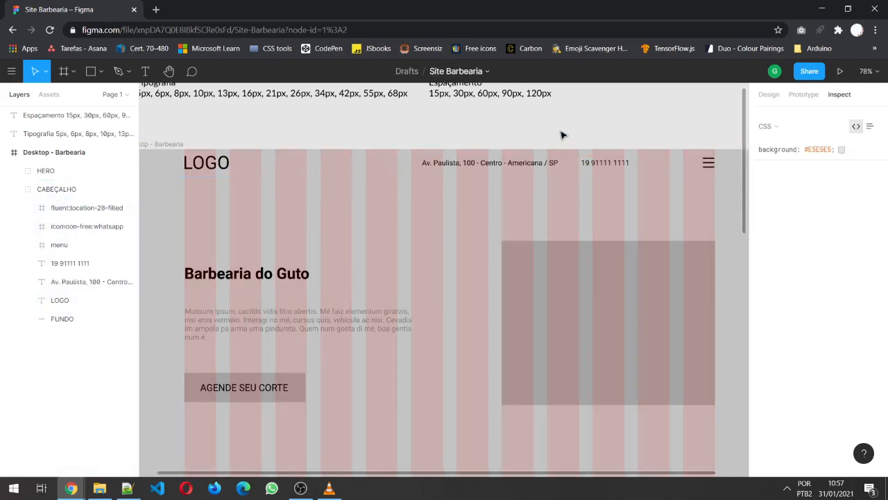
key(ctrl+v)
key(Escape)
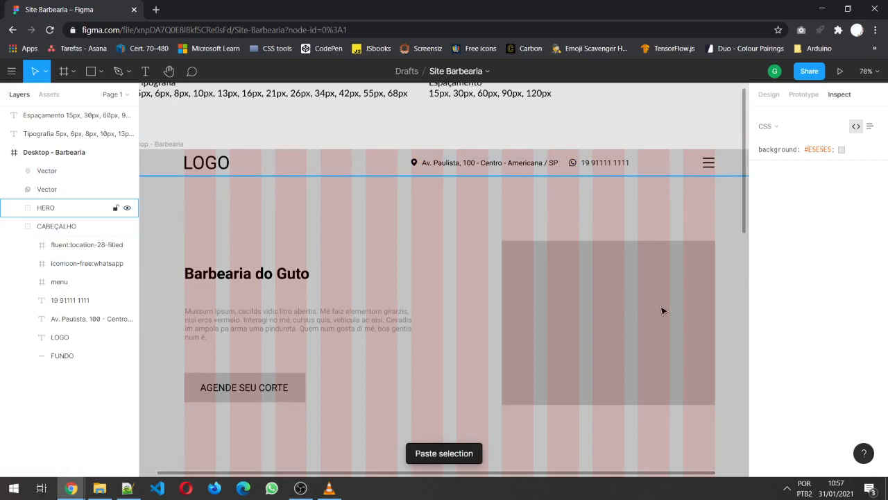
Show the design properties instead of the inspect code while viewing the blank area below the hero section
scroll(537, 345, down, 3)
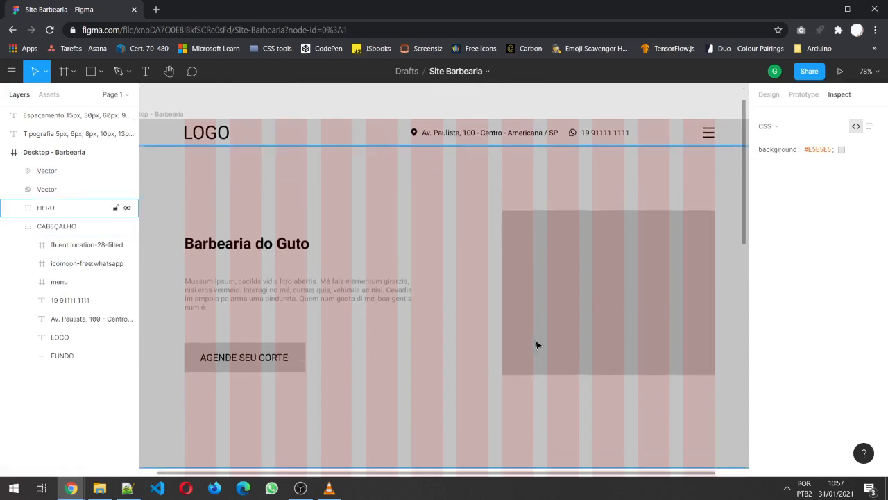
scroll(536, 345, down, 3)
scroll(493, 341, down, 2)
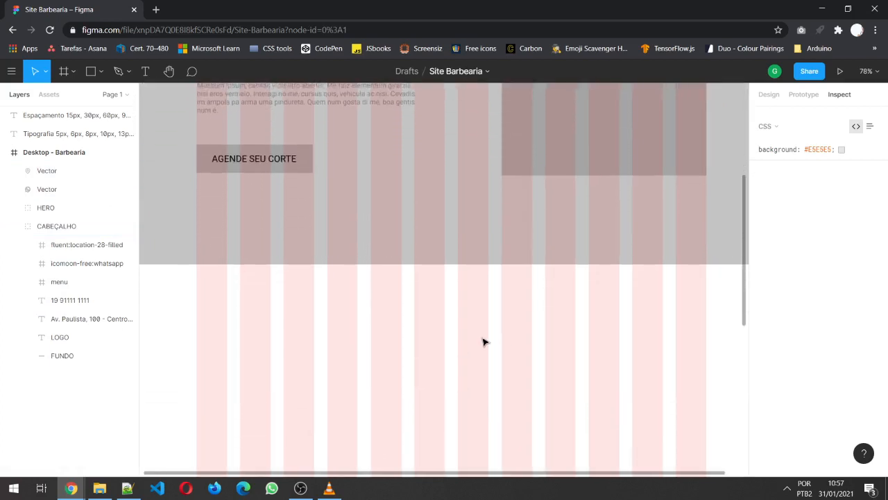
scroll(483, 342, down, 2)
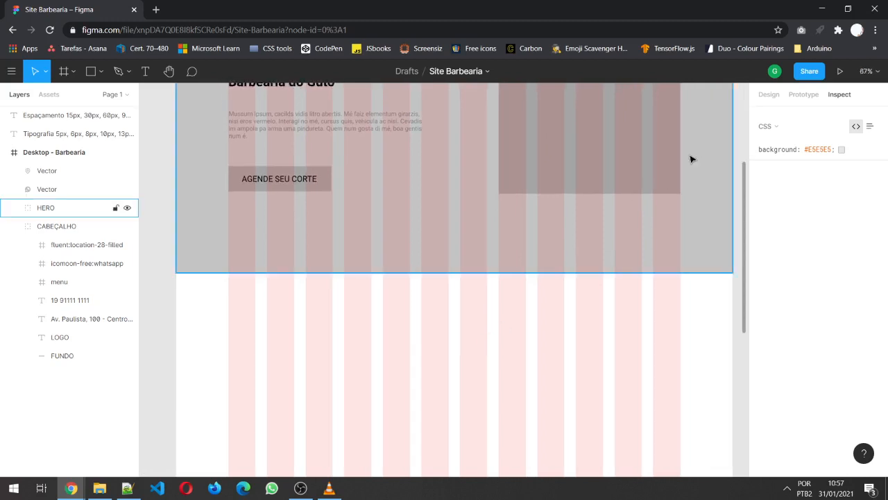
click(768, 96)
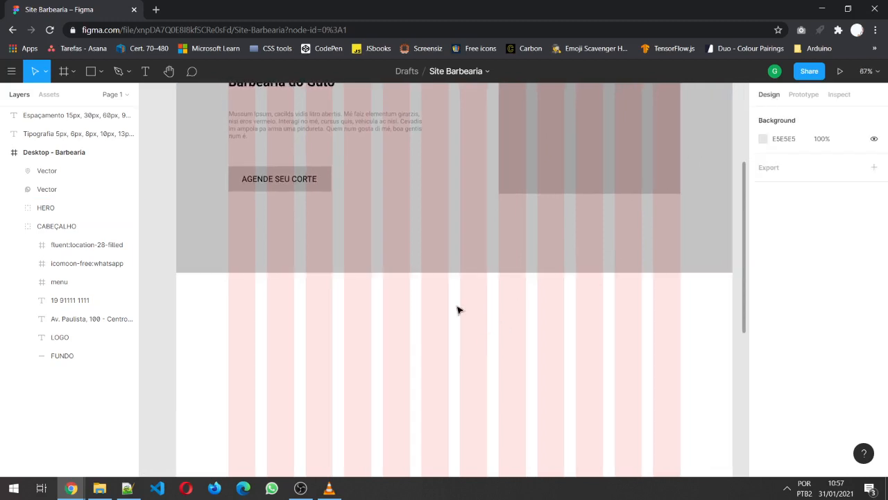
scroll(410, 340, down, 2)
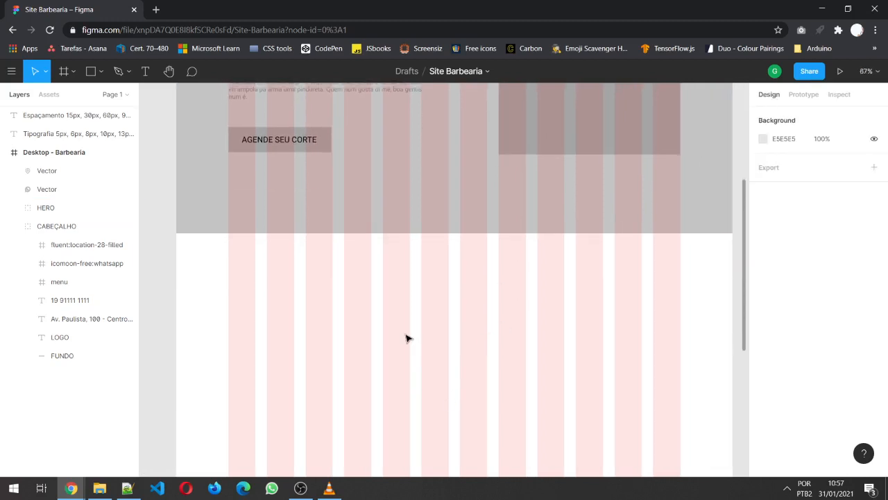
scroll(455, 293, down, 1)
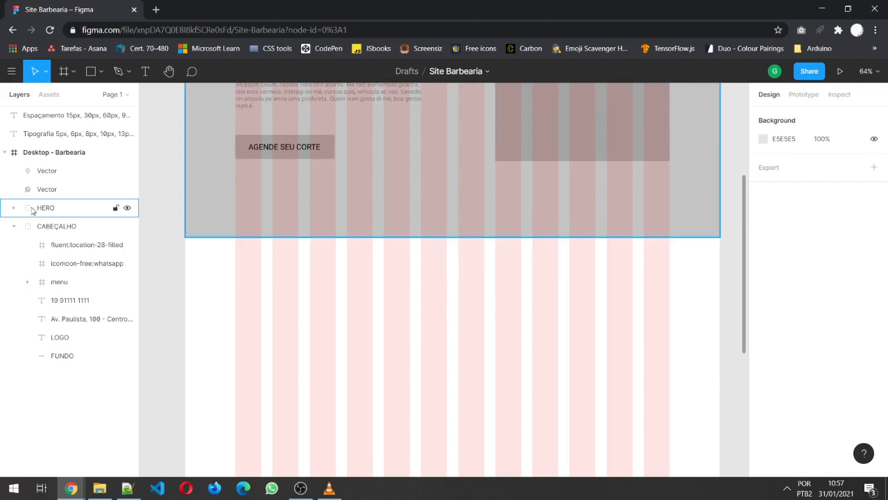
scroll(284, 198, up, 1)
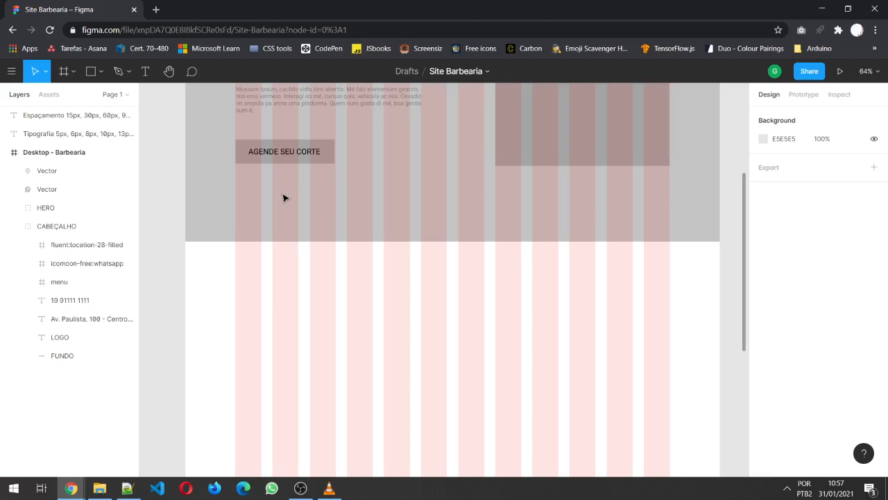
Turn the AGENDE SEU CORTE button in the HERO group into a component
click(290, 159)
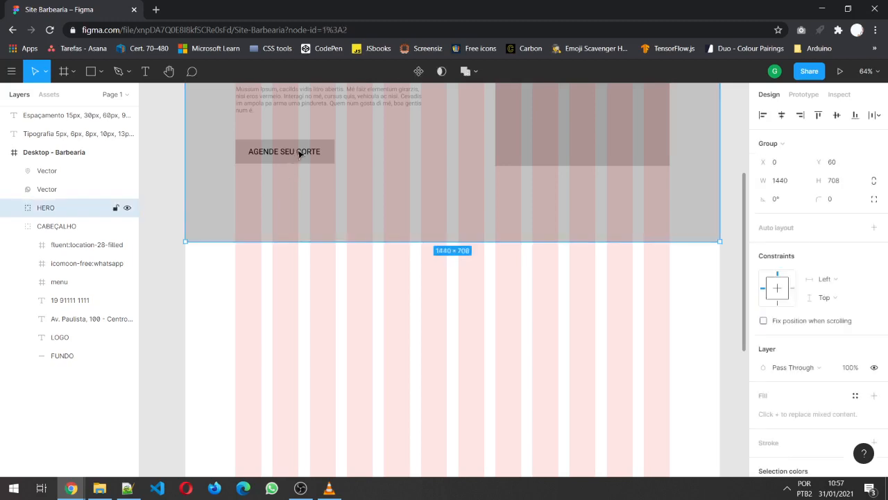
double_click(259, 156)
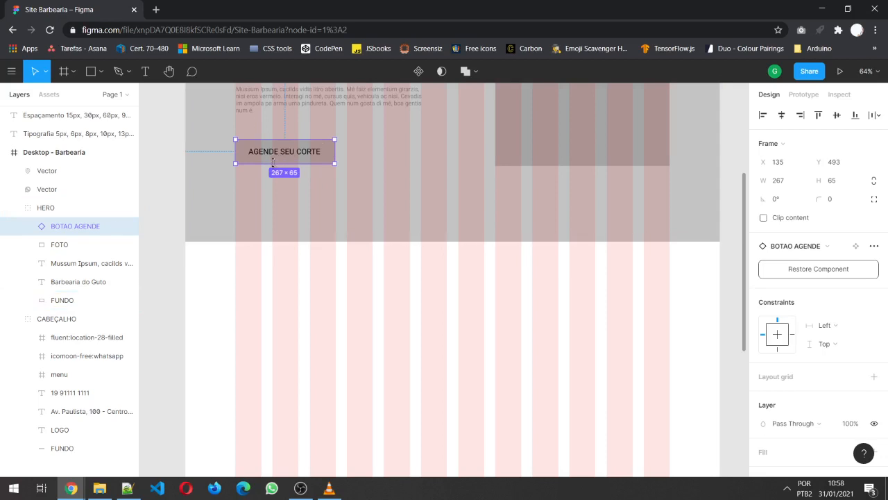
right_click(68, 229)
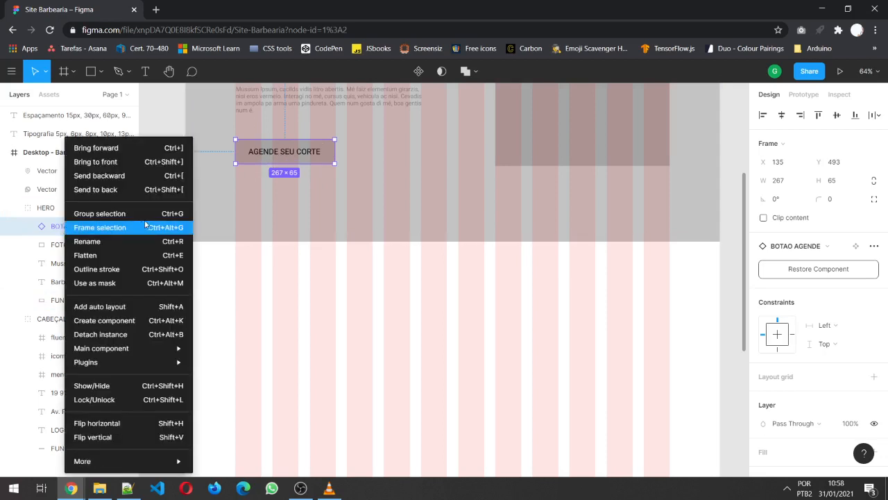
click(136, 321)
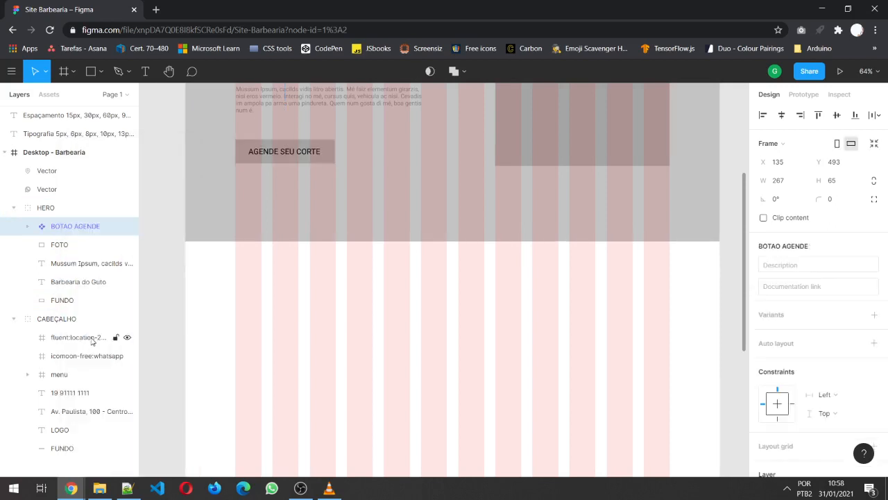
Place an instance of the BOTAO AGENDE component from the local assets in the blank area below the hero
click(50, 95)
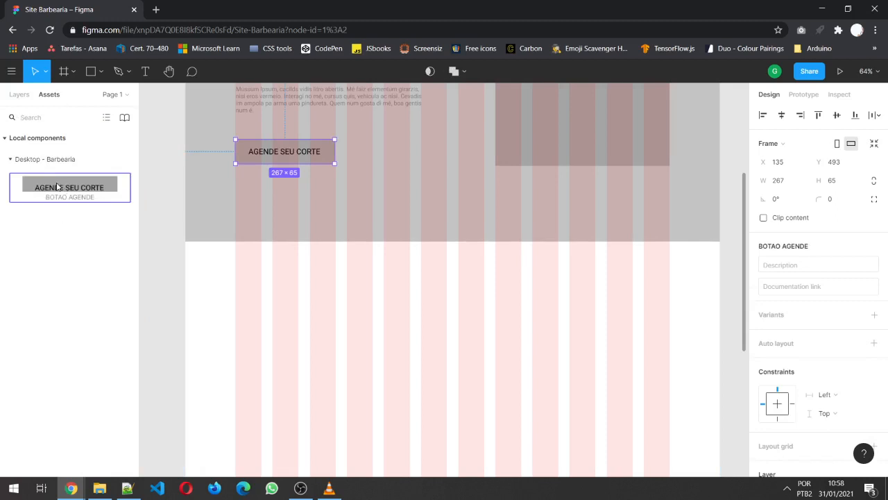
drag(57, 186, 394, 312)
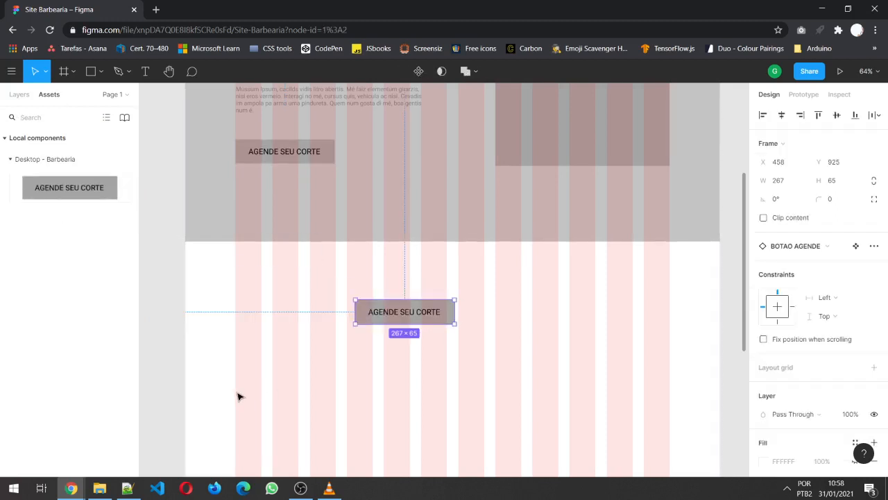
Change the label of the button instance below the hero to "Click AQUI"
double_click(390, 314)
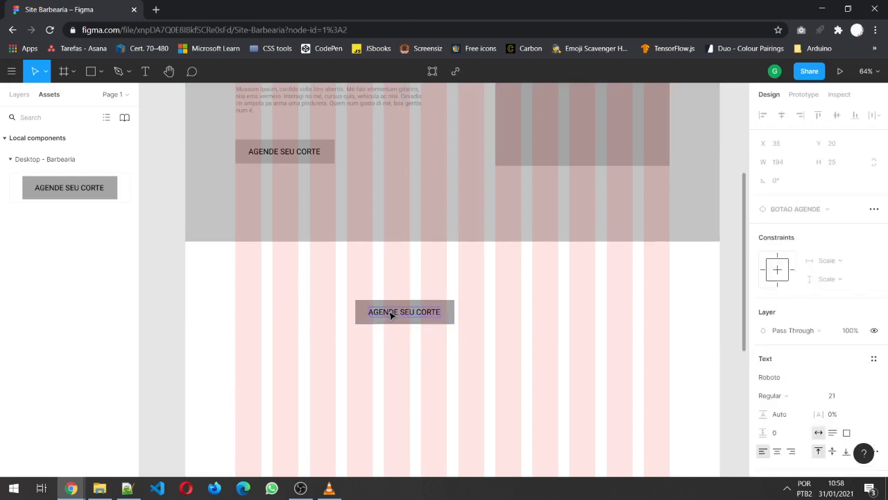
double_click(390, 313)
text(Cli)
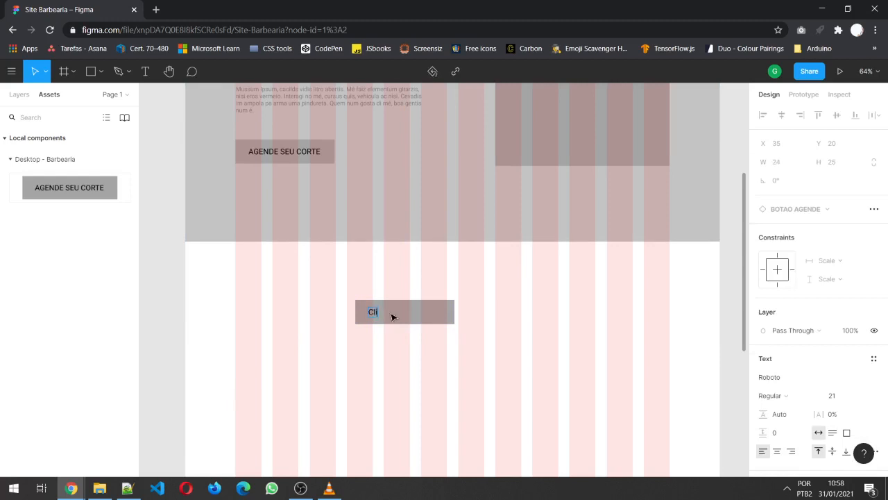
text(ck AQUI)
key(Escape)
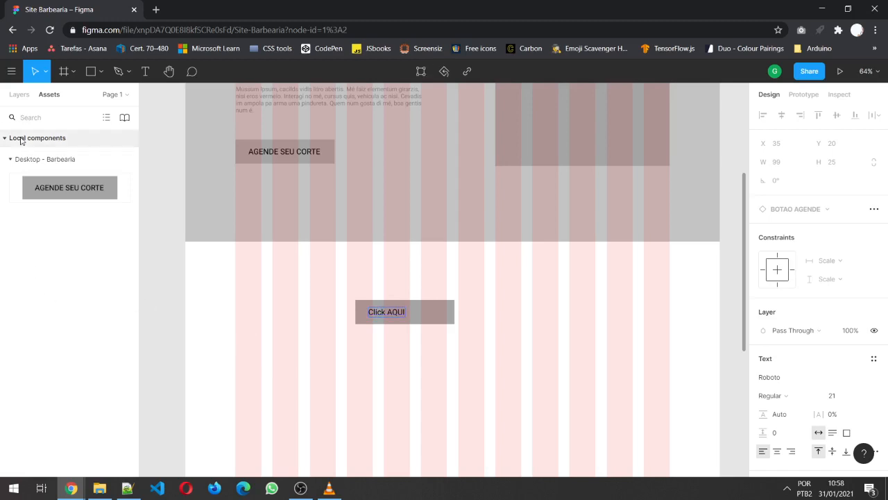
Compare the main BOTAO AGENDE component in the HERO group with its instance in the layer list
click(20, 98)
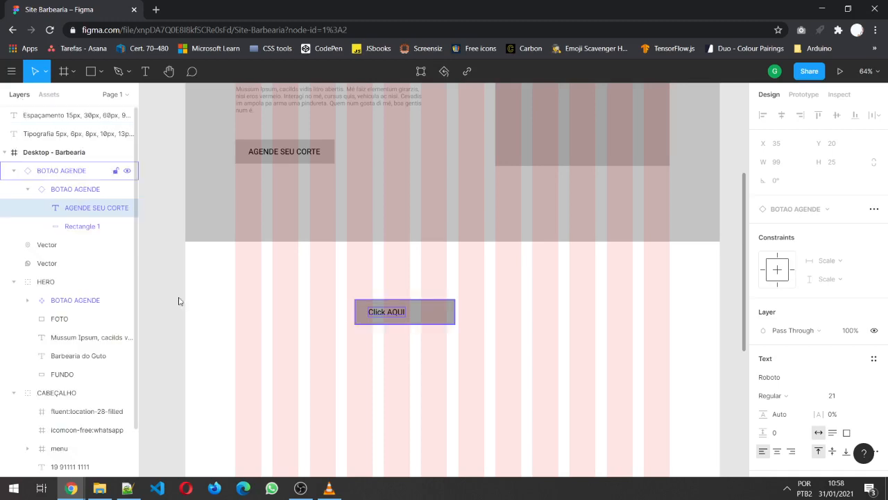
click(13, 172)
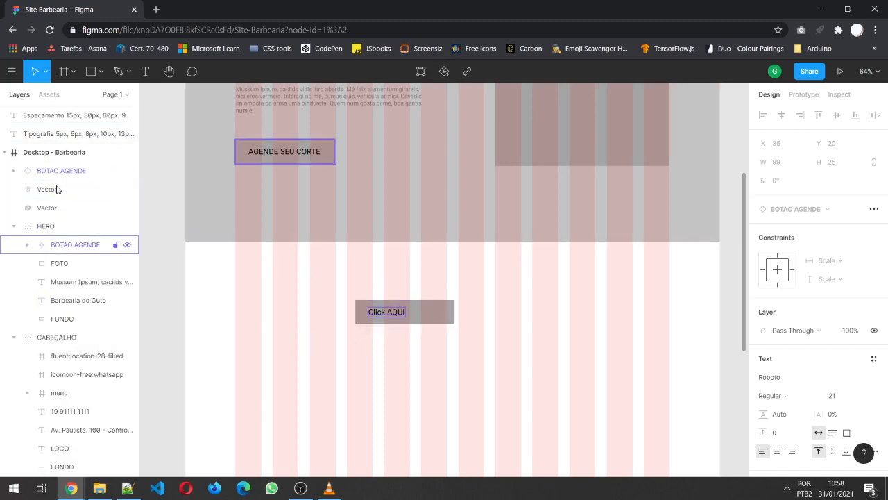
click(57, 250)
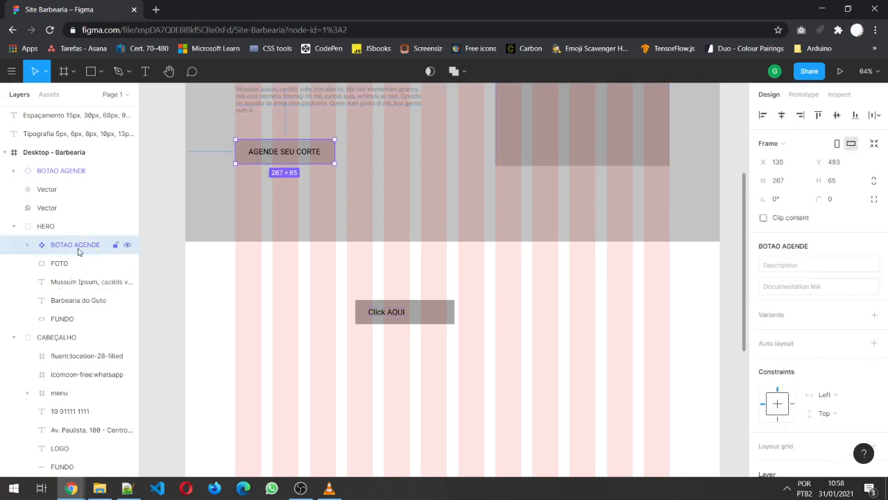
click(69, 174)
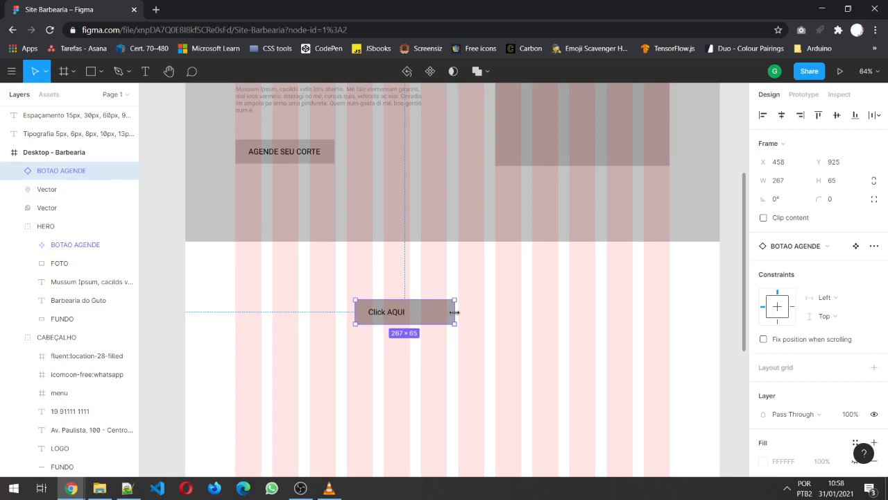
Replace the button instance's label with the sample text "hadjkshdkashdk"
double_click(399, 317)
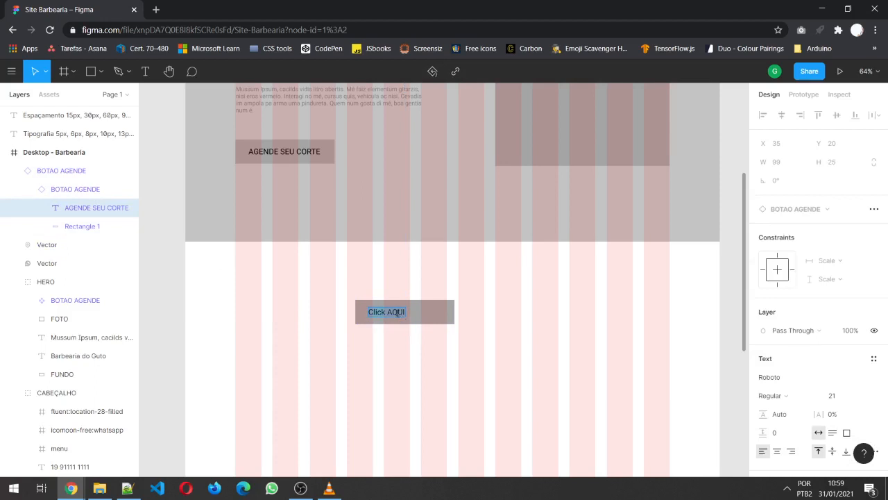
text(hadjkshdkashdk)
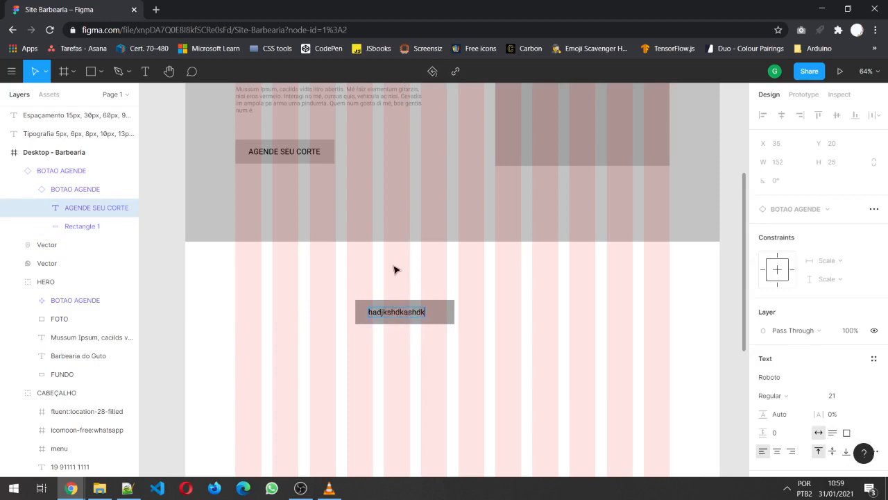
key(Escape)
Try the text "asdjalks" as the hero button's label, undo it, and return to the main button component
click(299, 153)
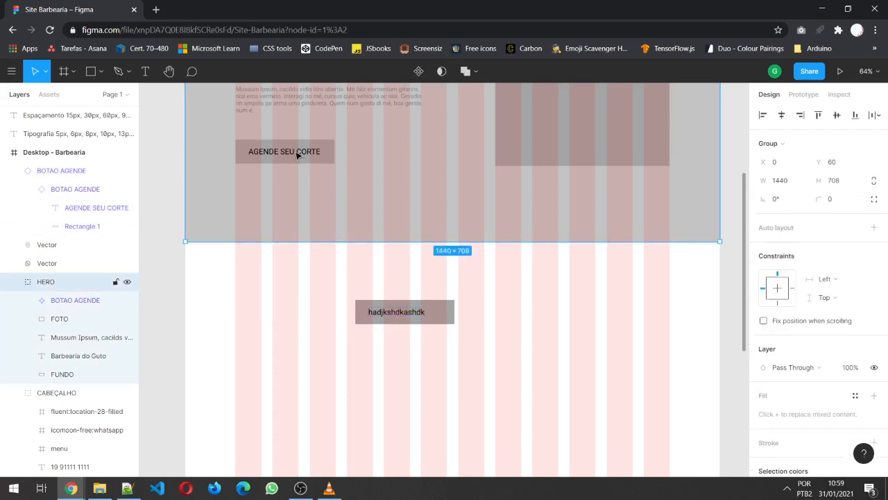
double_click(298, 152)
double_click(298, 153)
double_click(297, 151)
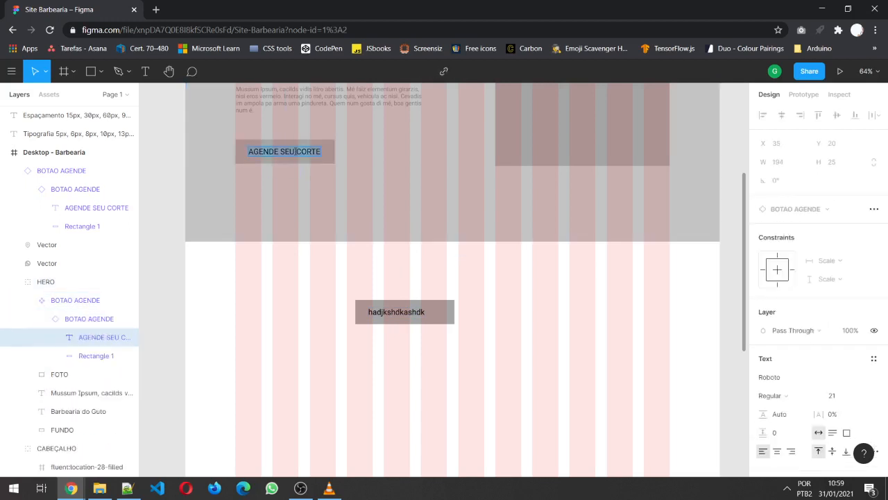
text(asdjalks)
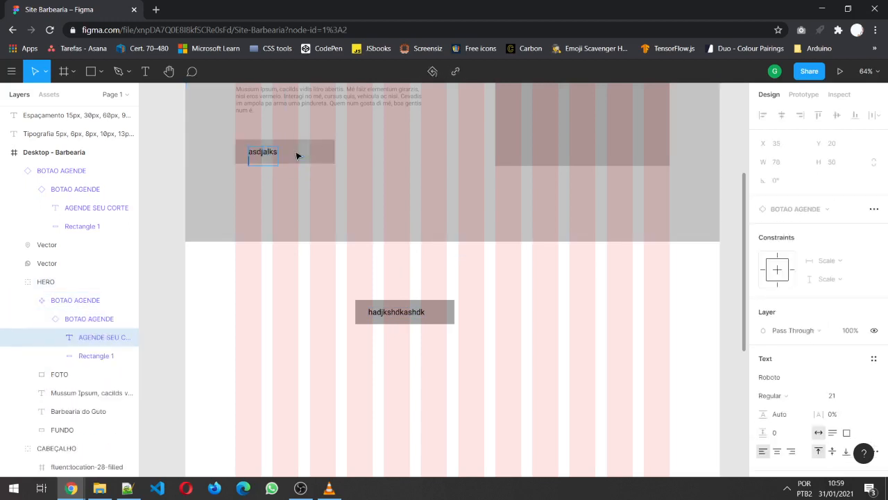
key(ctrl+z)
key(Escape)
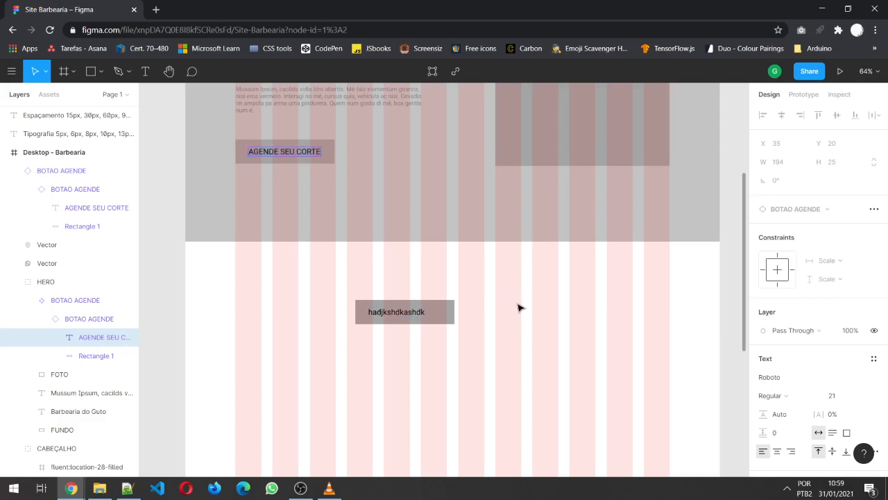
key(Escape)
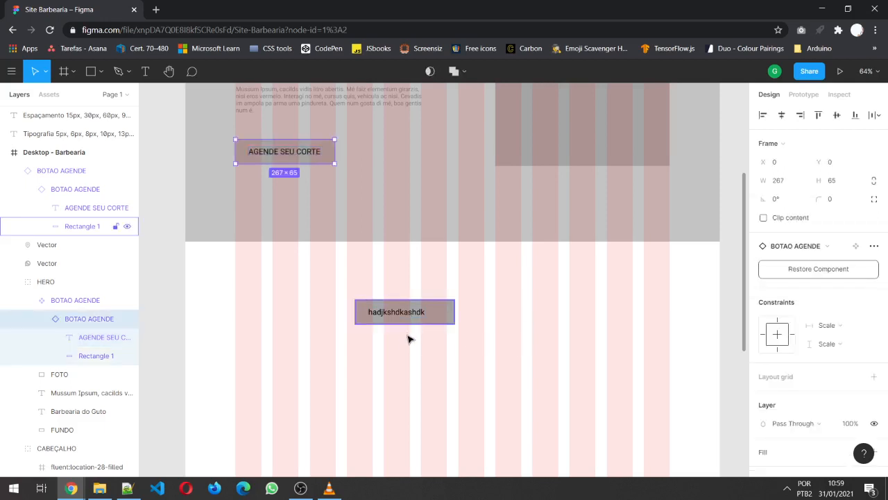
key(Escape)
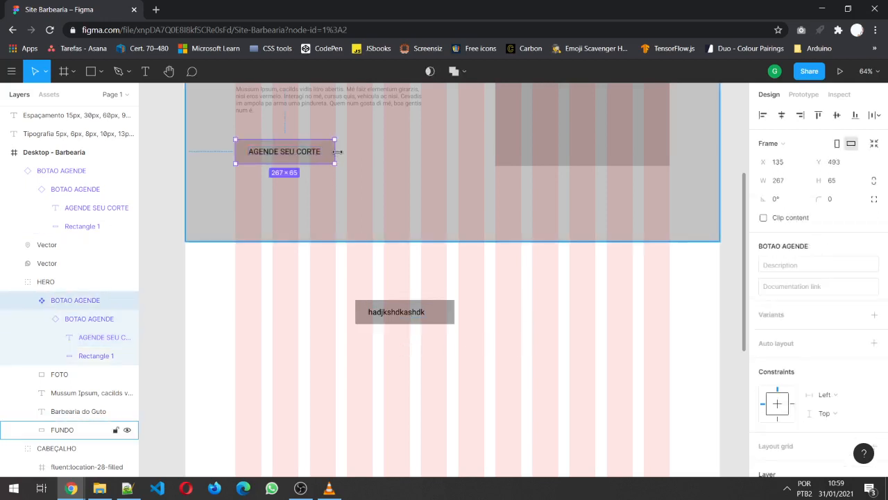
Narrow the button instance below the hero to about 130 px wide, and delete it
mouse_move(336, 152)
mouse_down()
mouse_move(290, 151)
mouse_move(366, 148)
mouse_move(277, 146)
mouse_move(337, 149)
mouse_up()
drag(451, 314, 404, 310)
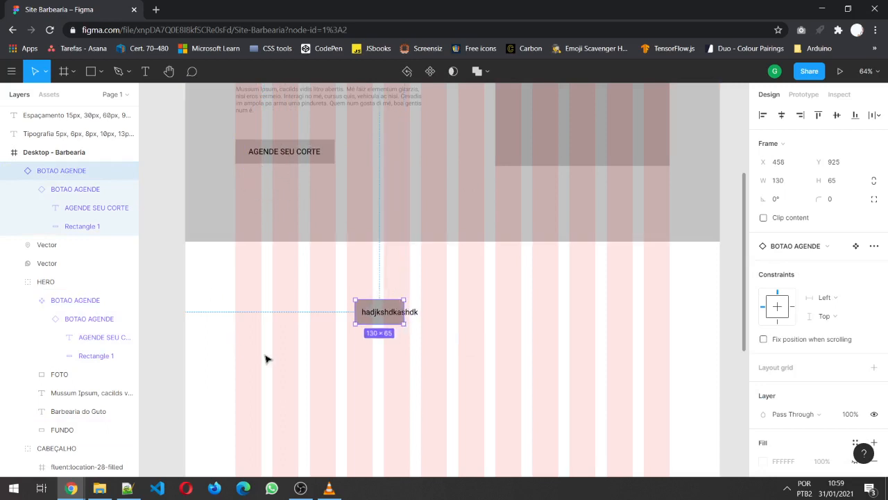
click(384, 281)
click(385, 320)
key(Delete)
Move both loose Vector icon layers into the CABEÇALHO group, leaving the HERO and CABEÇALHO groups collapsed
click(15, 208)
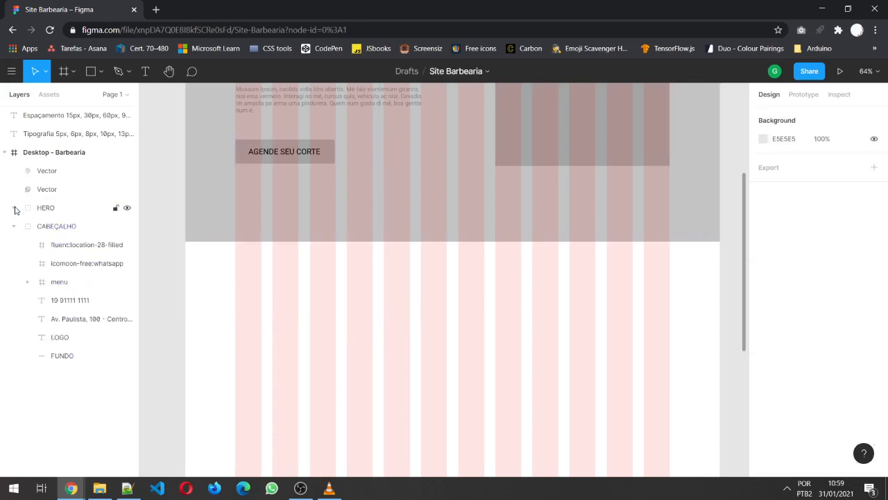
click(16, 227)
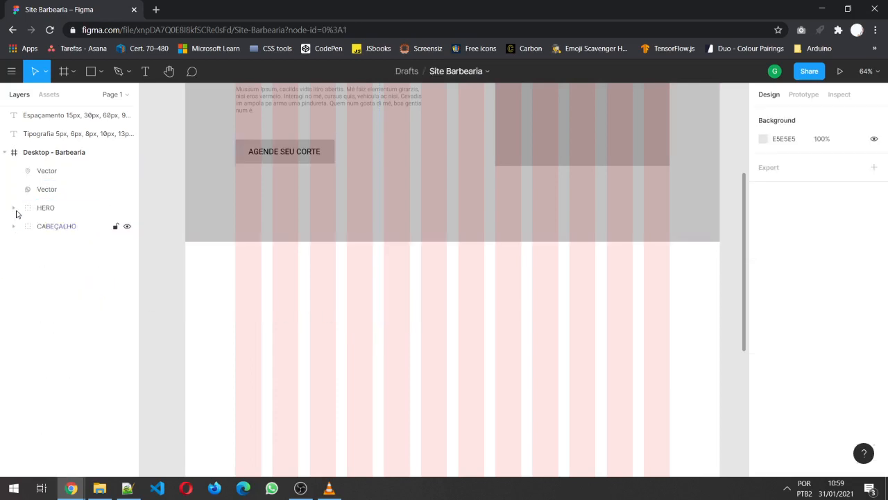
click(15, 208)
click(14, 208)
click(55, 174)
shift+click(65, 188)
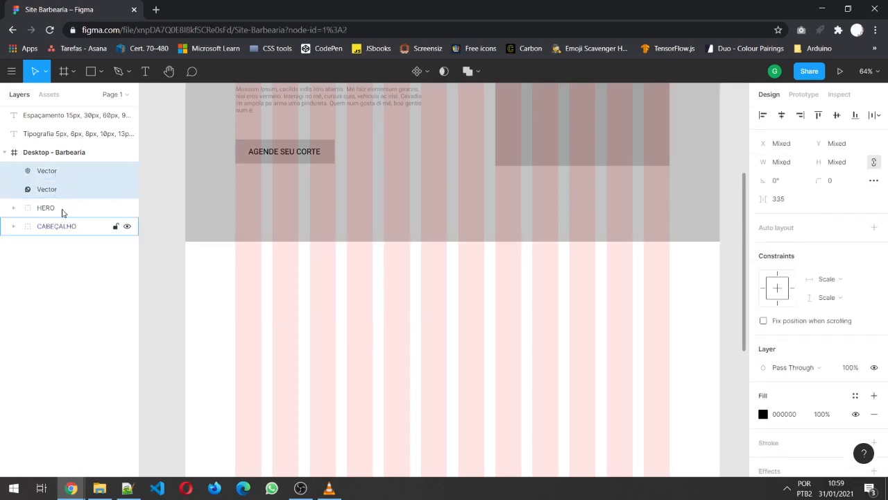
drag(61, 229, 60, 230)
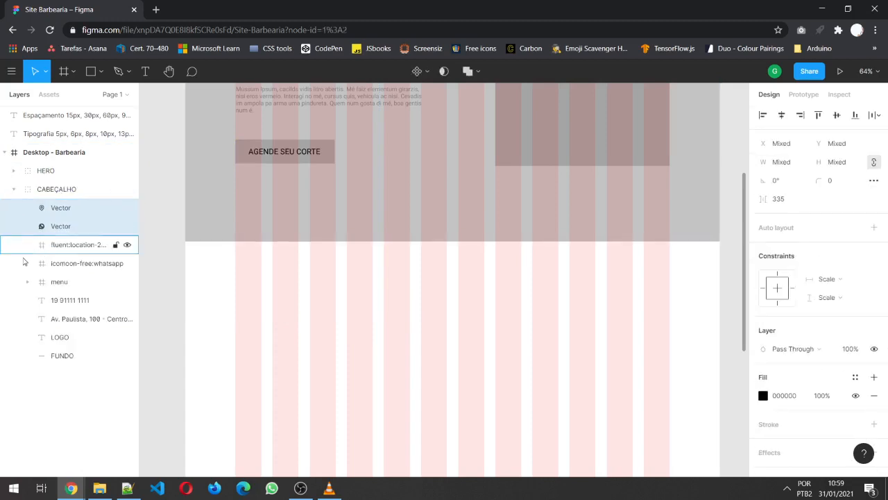
click(12, 192)
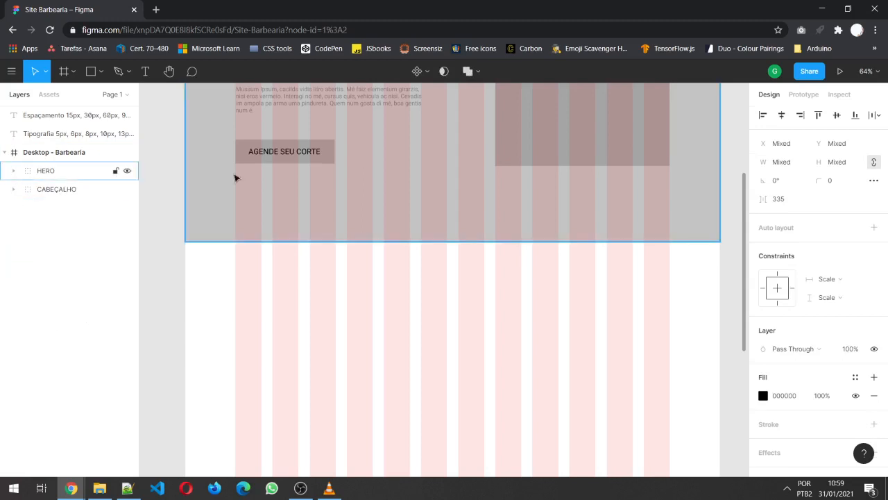
Create a text style named "Estilo Titulo" from the hero's heading and clear the selection
scroll(638, 380, up, 1)
scroll(638, 381, up, 4)
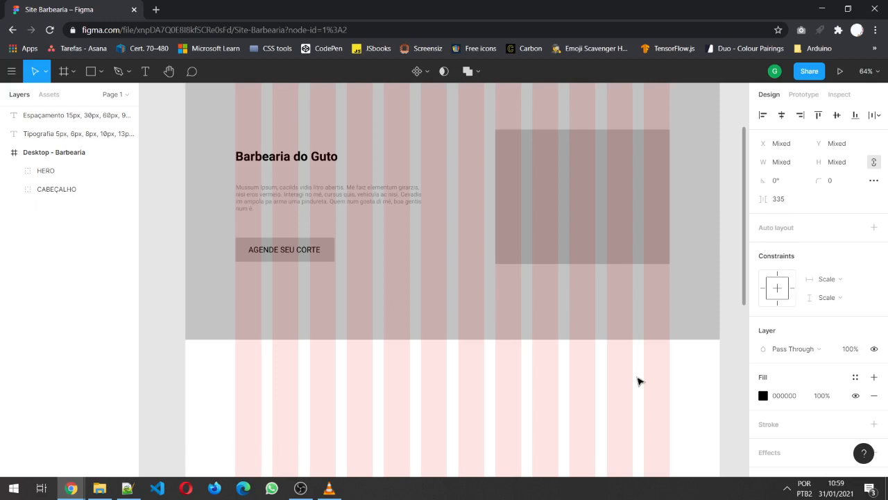
click(288, 164)
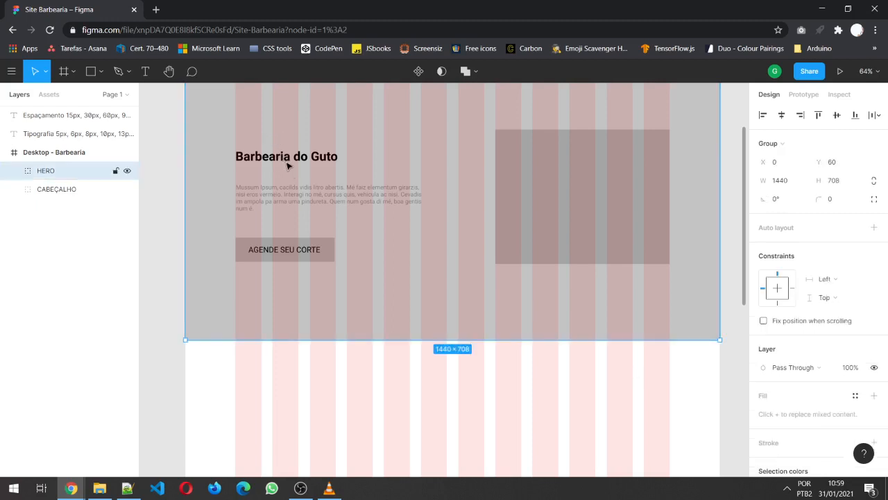
double_click(289, 163)
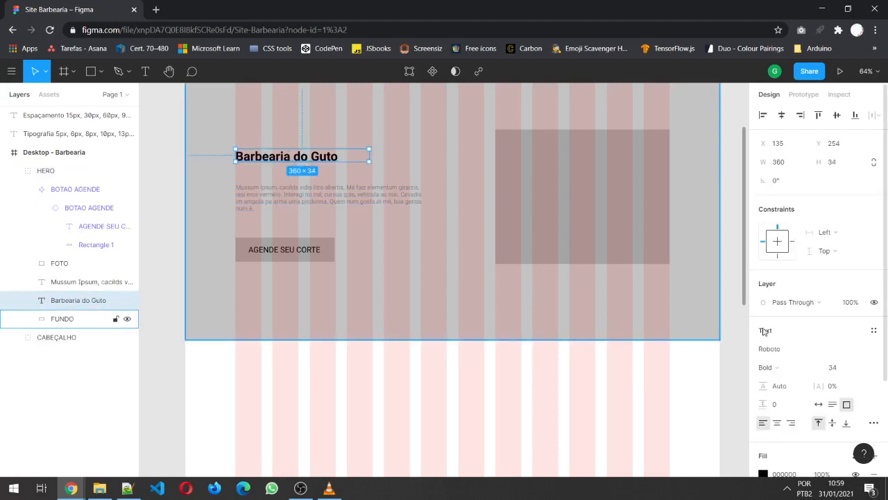
click(875, 332)
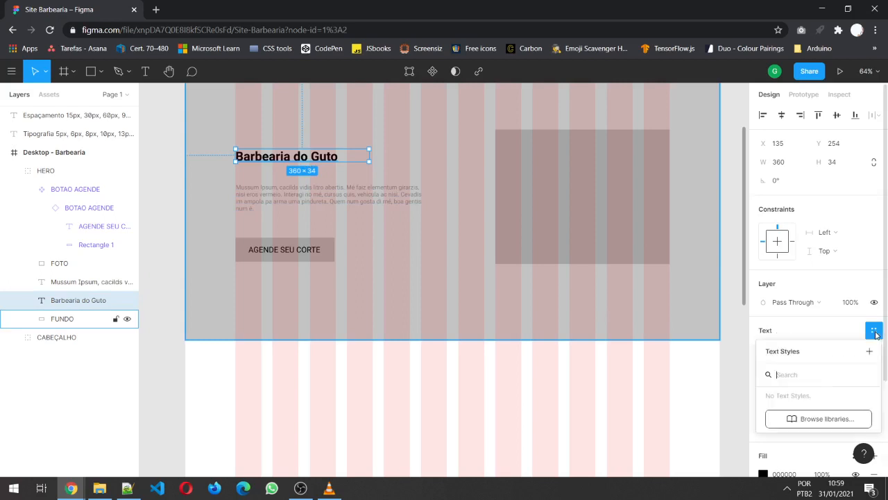
click(869, 351)
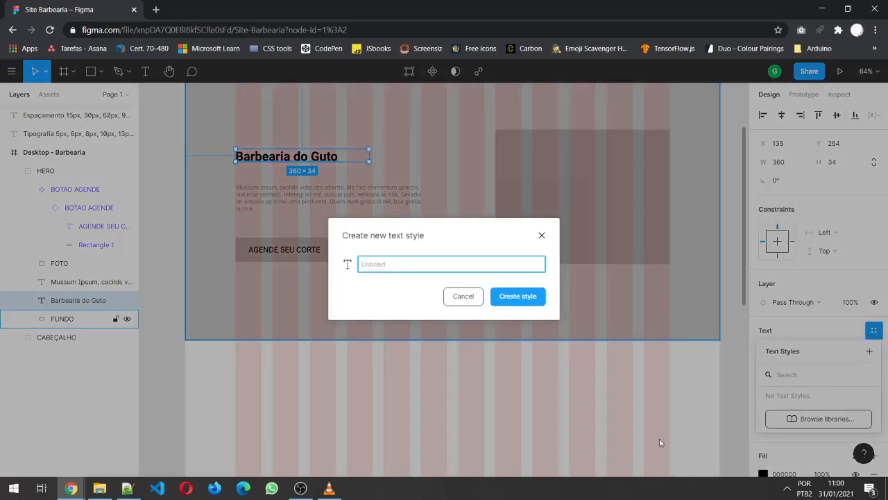
text(Titulo)
text(Esti)
text(lo)
click(515, 298)
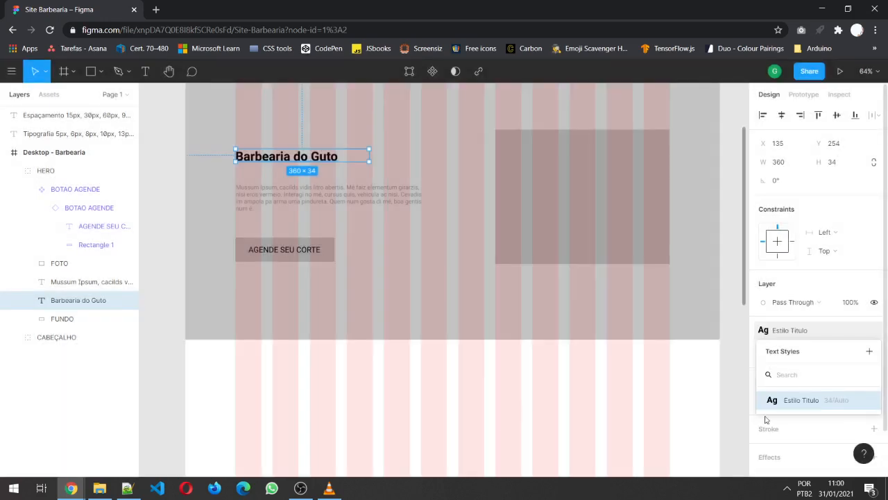
click(673, 452)
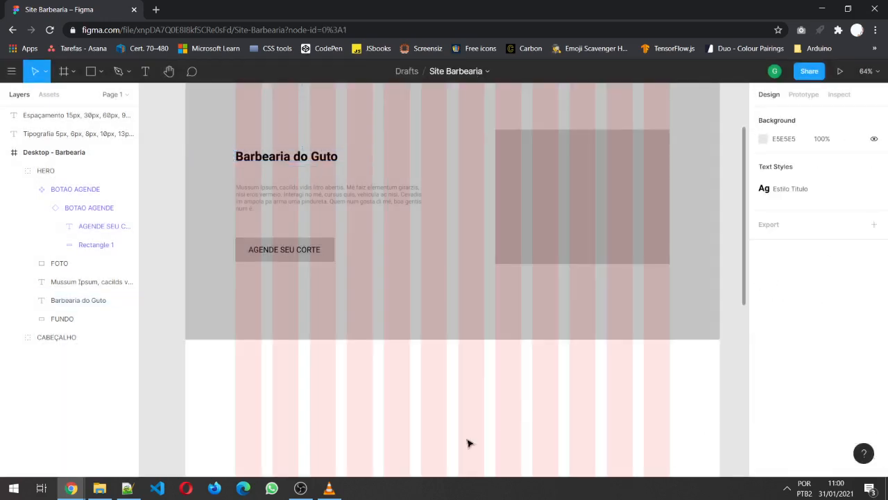
Add the text "teste" on the blank area below the hero and apply the Estilo Titulo text style to it
click(145, 71)
click(335, 402)
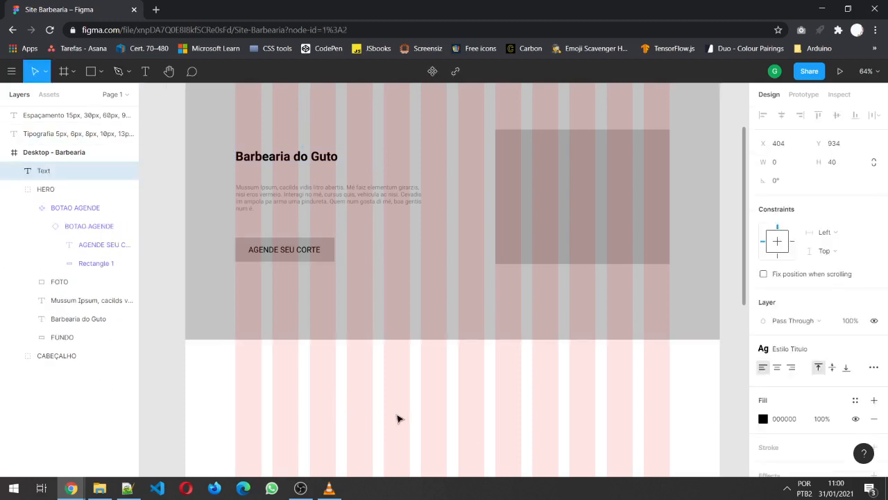
text(teste)
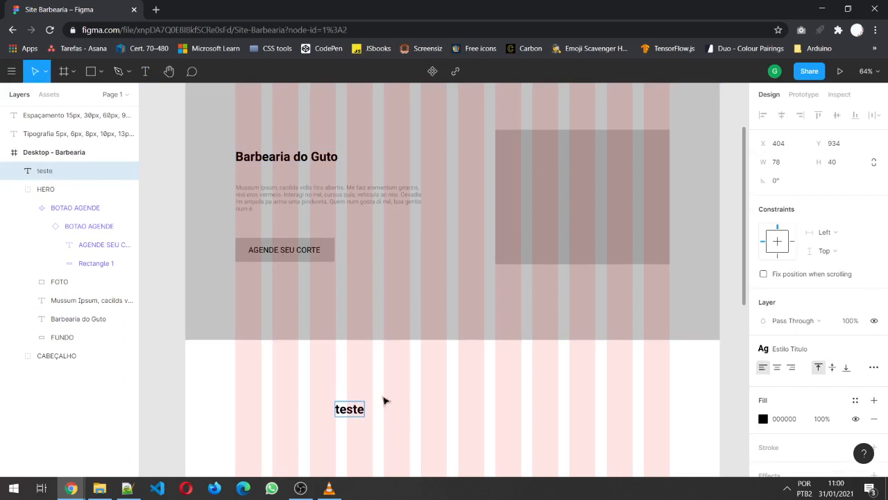
key(ctrl+a)
click(791, 348)
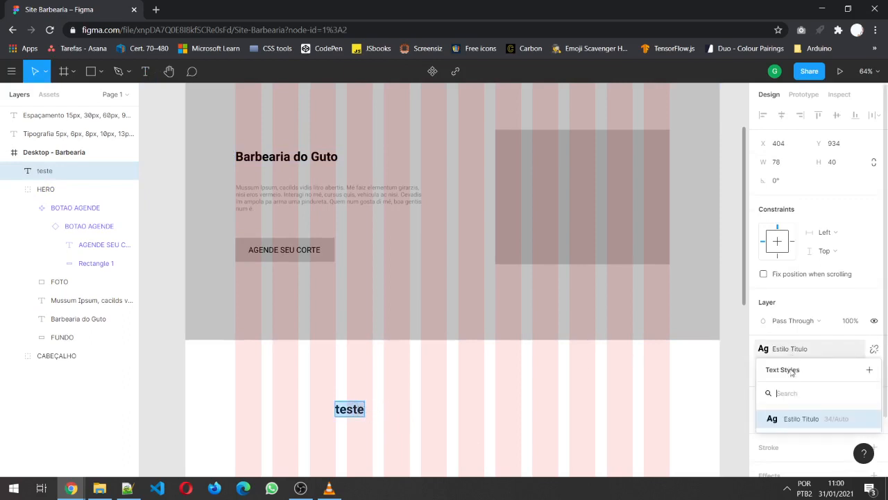
click(791, 419)
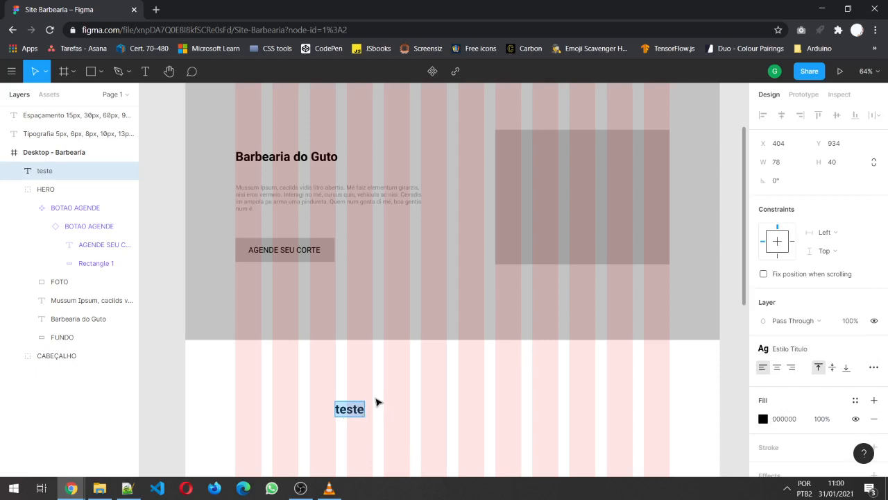
Resize the "teste" text box to 78 × 48 and move it to about X 692, Y 837, just below the hero
key(Escape)
double_click(356, 418)
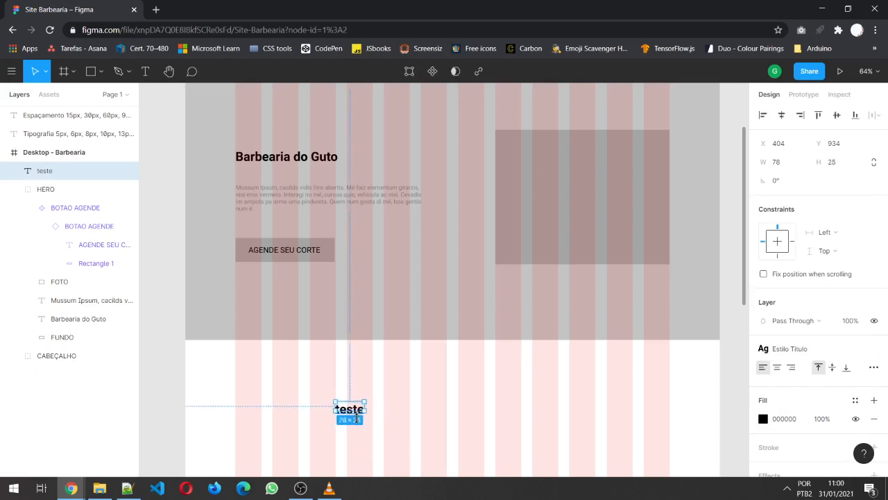
drag(369, 408, 465, 377)
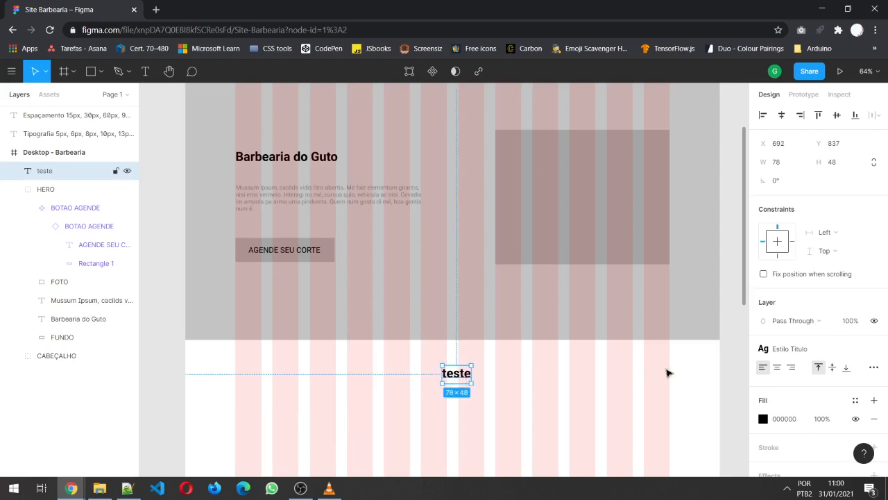
Edit the Estilo Titulo text style and set its font size to 72
click(804, 352)
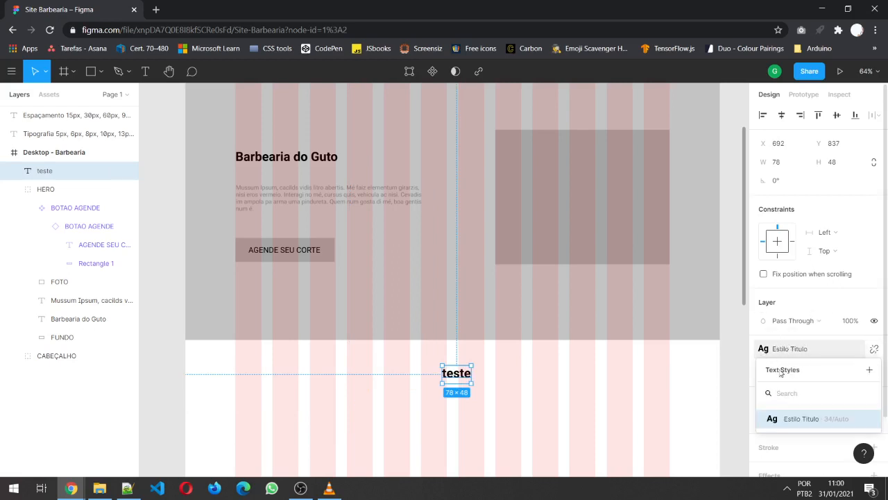
mouse_move(864, 420)
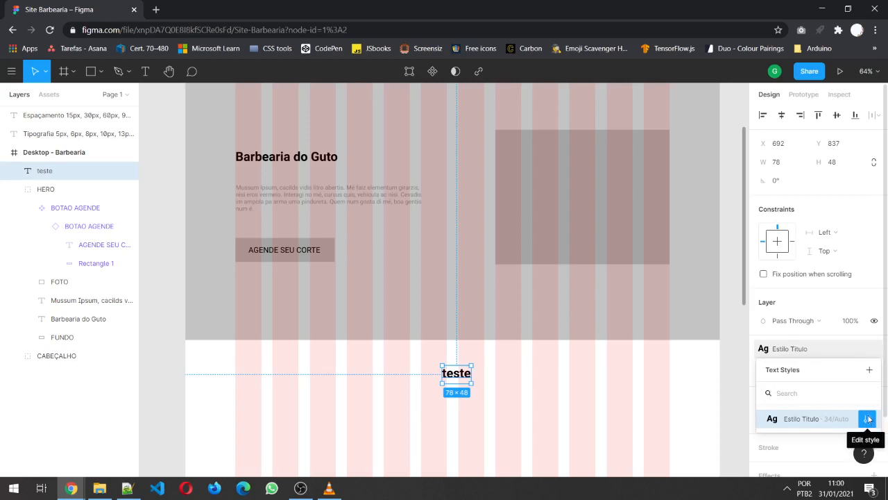
click(868, 418)
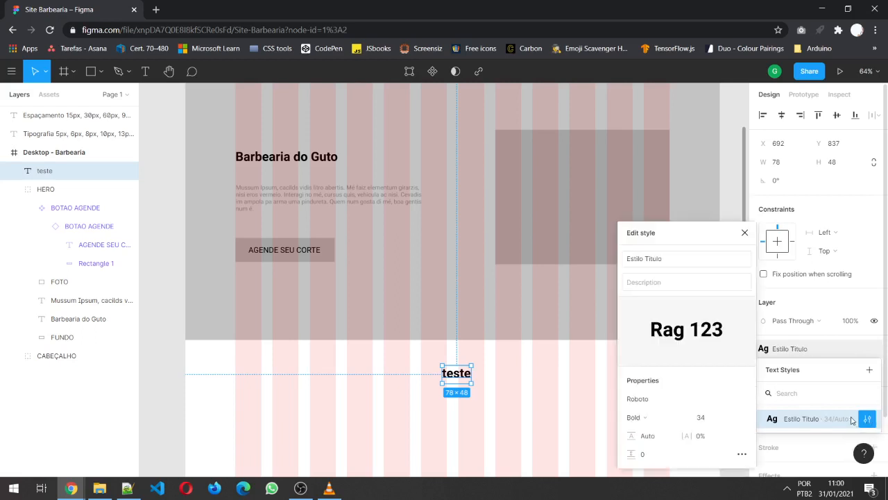
click(676, 402)
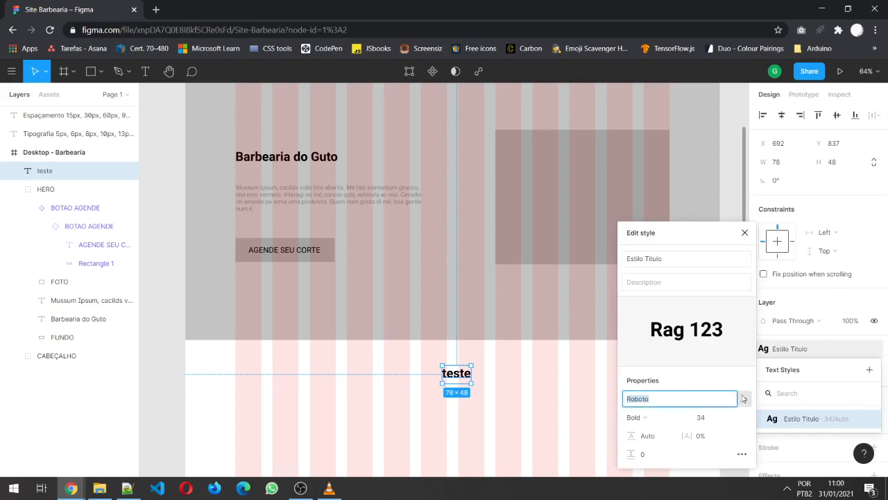
click(721, 417)
click(729, 419)
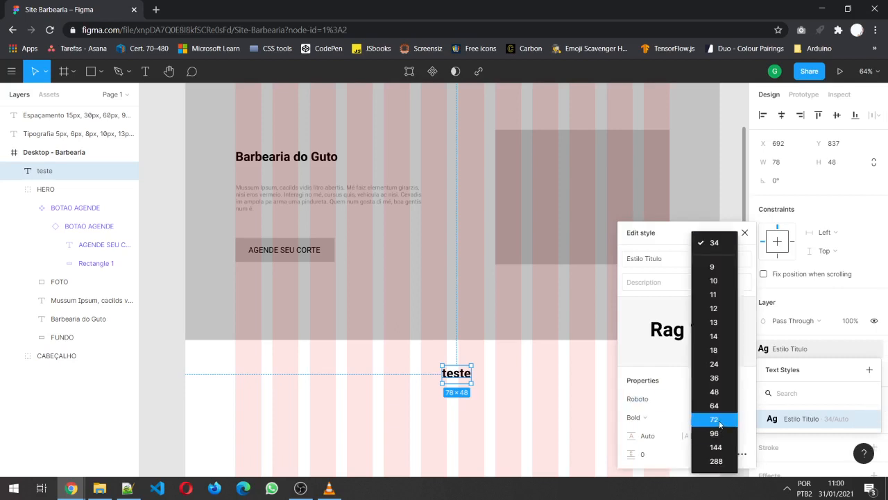
click(715, 420)
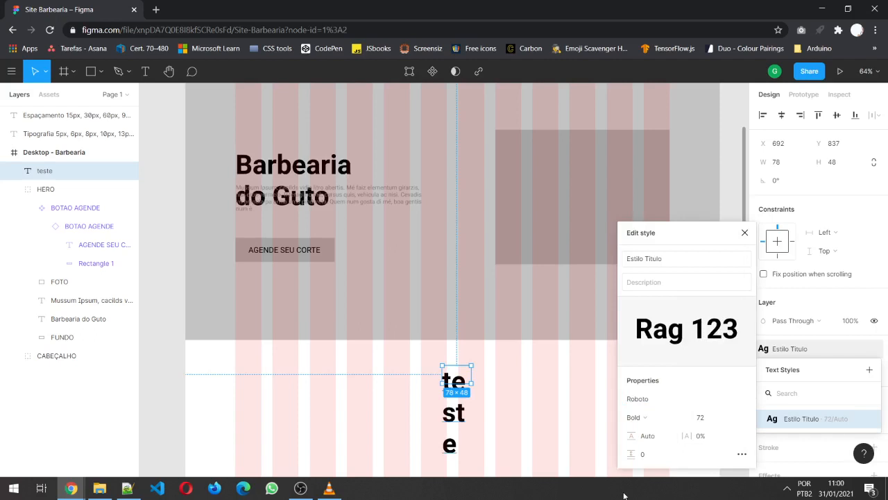
Set the font size of the Estilo Titulo style back to 34 and close the style editor
click(700, 419)
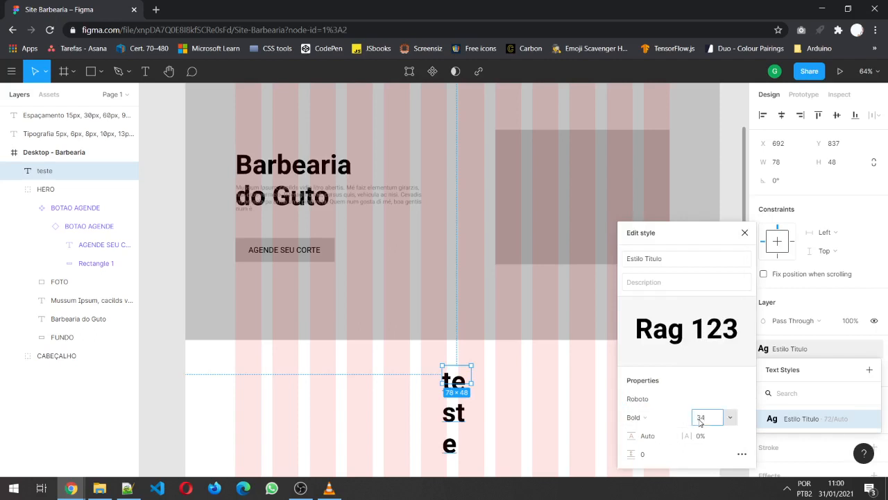
text(34)
key(Return)
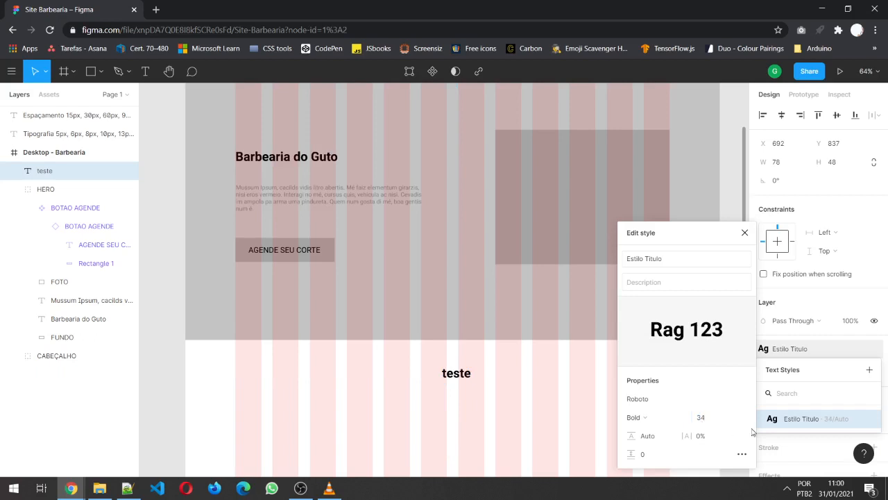
click(745, 234)
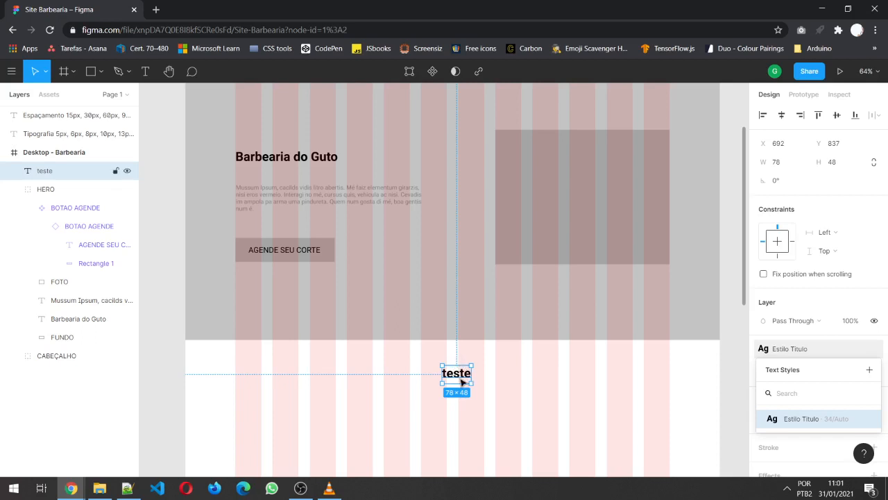
click(798, 349)
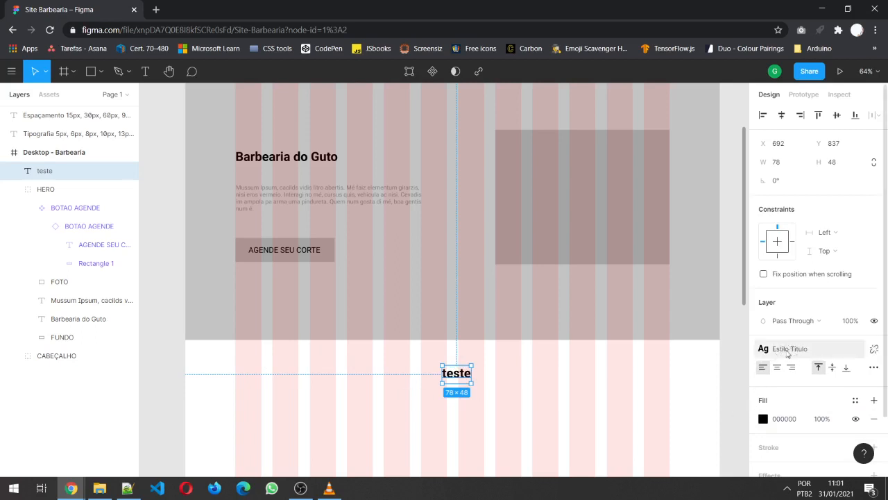
Detach the "teste" text from the Estilo Titulo style and set its font size to 14
click(875, 351)
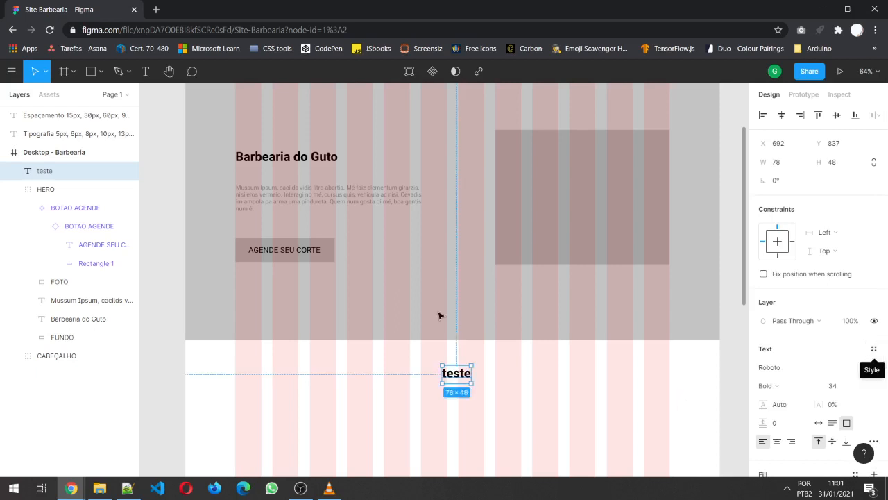
click(862, 391)
click(862, 392)
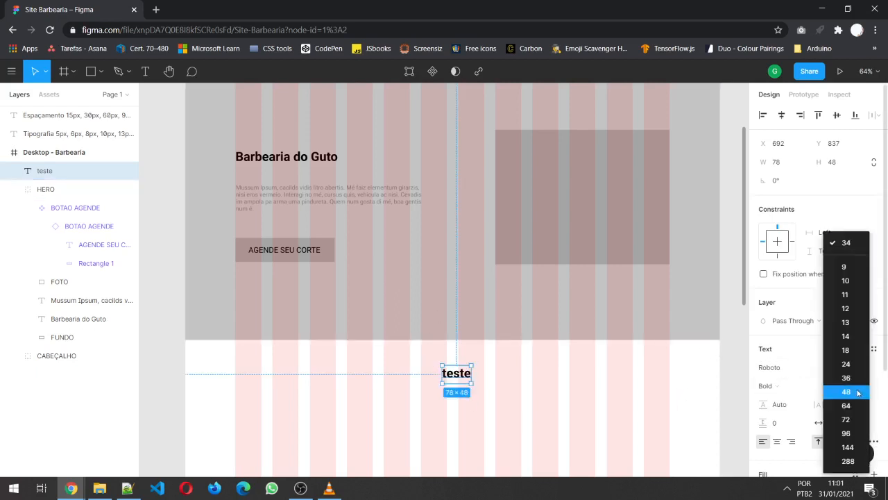
click(861, 336)
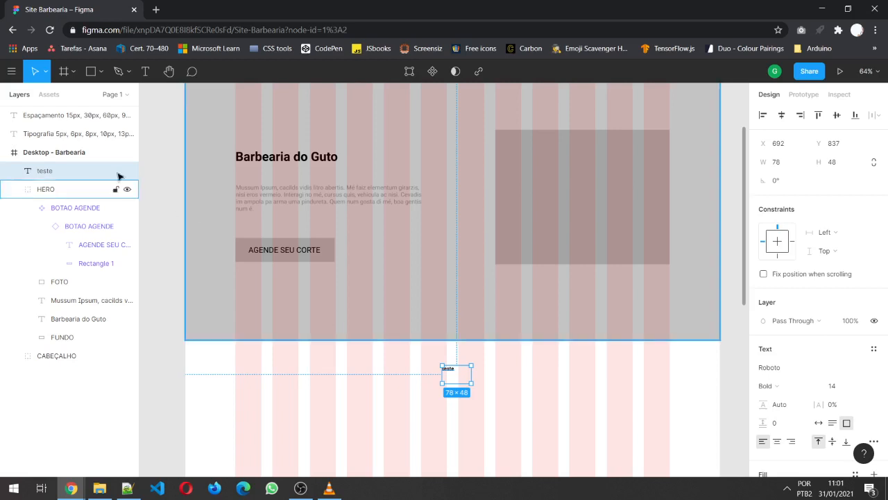
Place an instance of the local BOTAO AGENDE component below the hero, and delete it
click(53, 97)
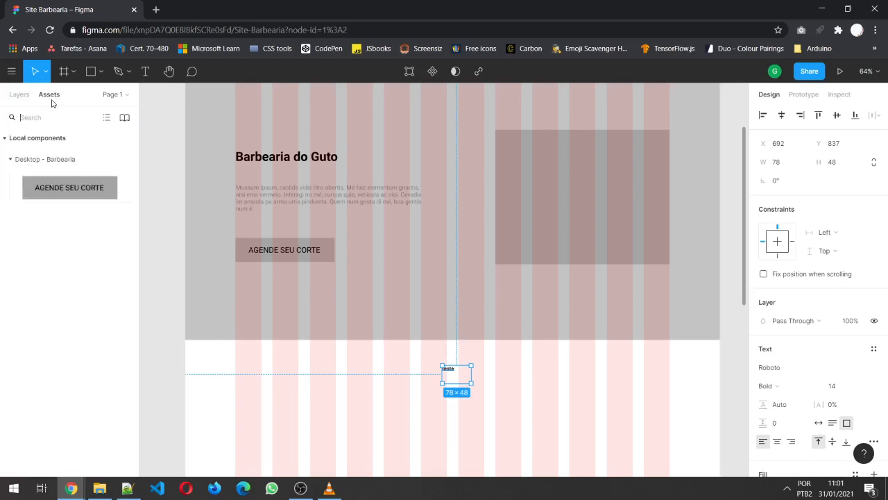
drag(56, 188, 316, 404)
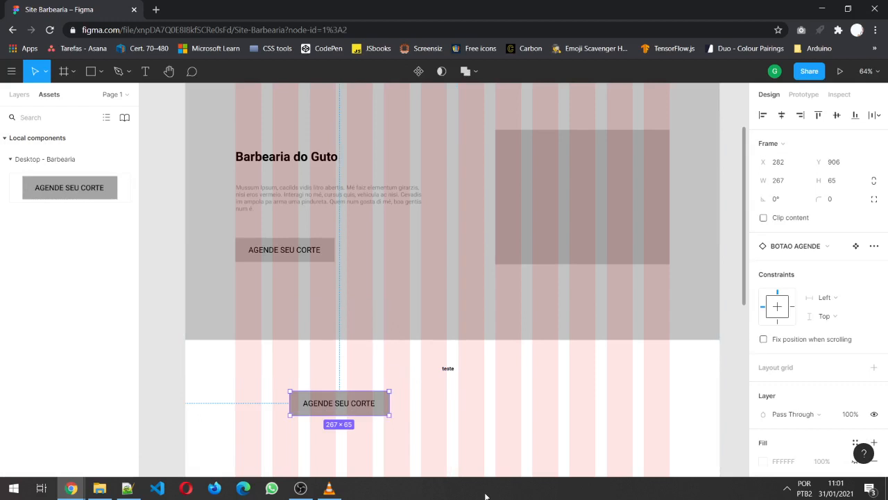
key(Delete)
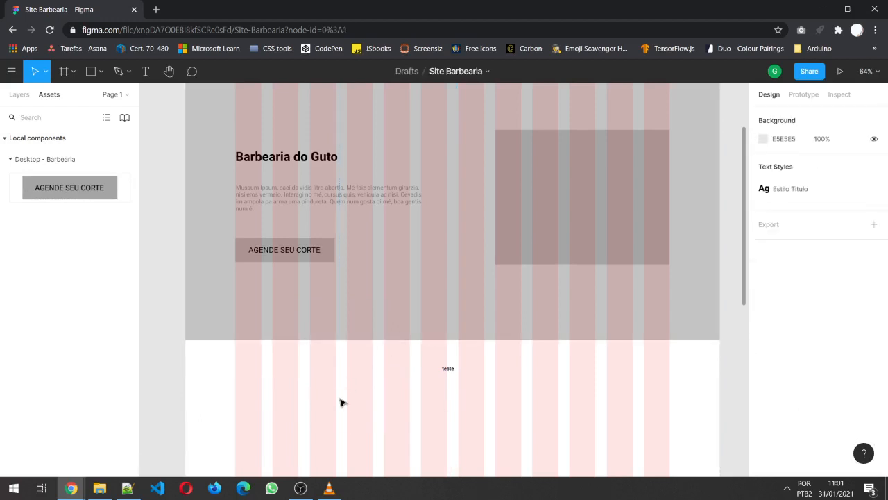
Increase the height of the hero's description paragraph box to 77
click(448, 370)
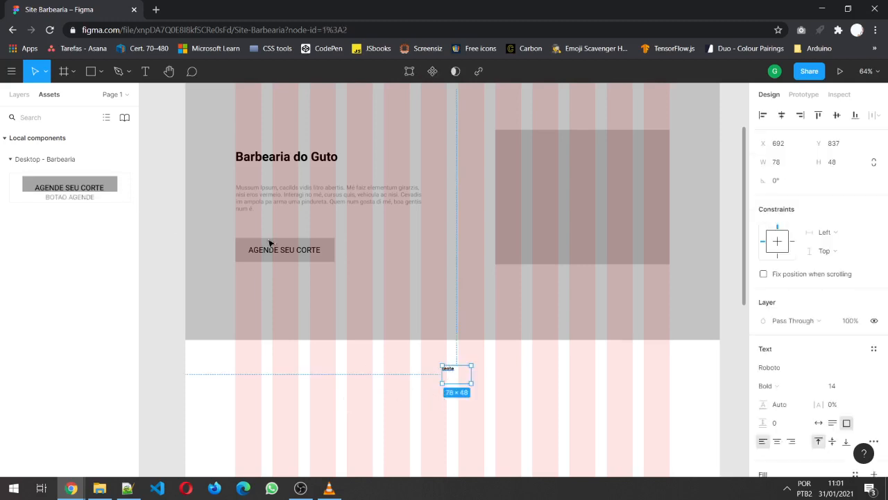
click(303, 201)
double_click(309, 199)
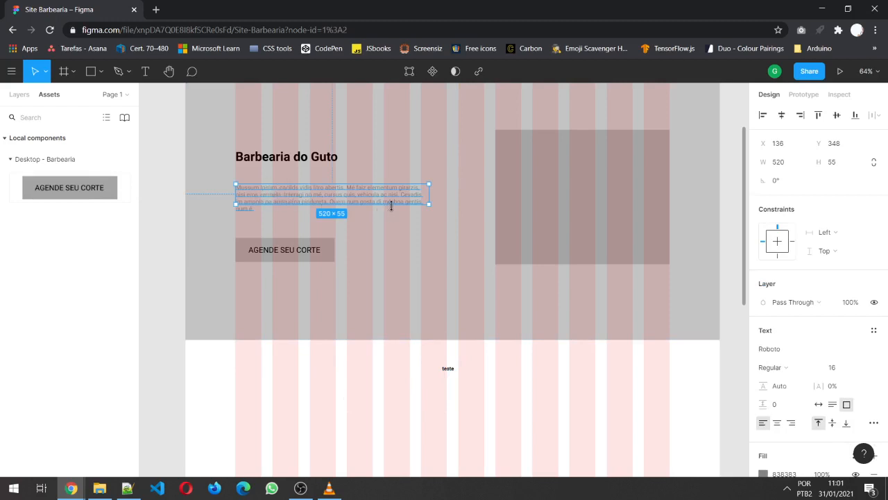
drag(389, 204, 395, 213)
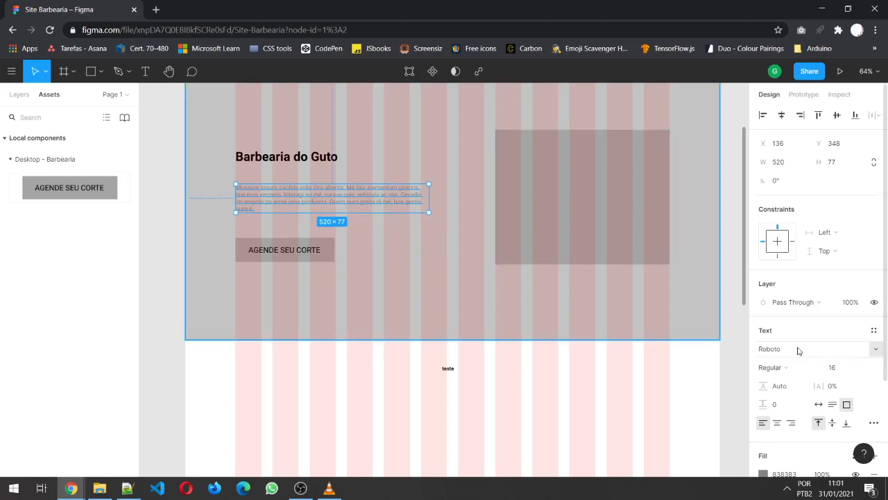
Try the Estilo Titulo text style on the hero's description paragraph and undo it
click(872, 334)
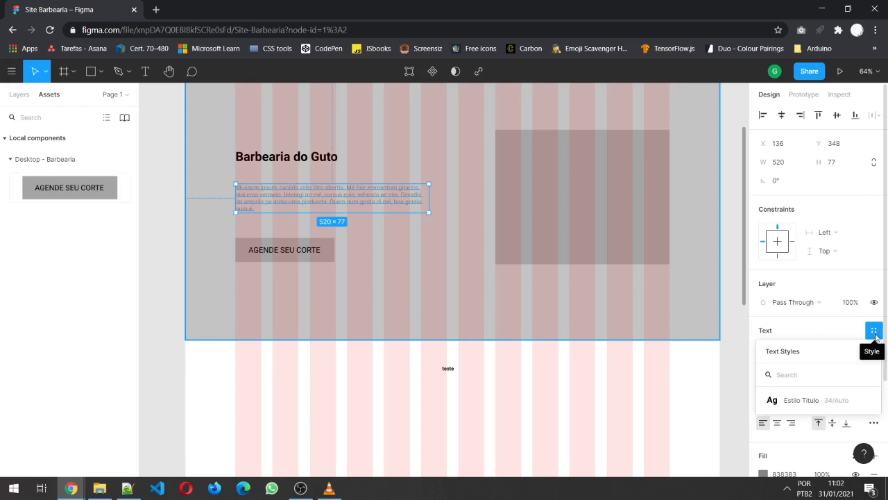
click(791, 401)
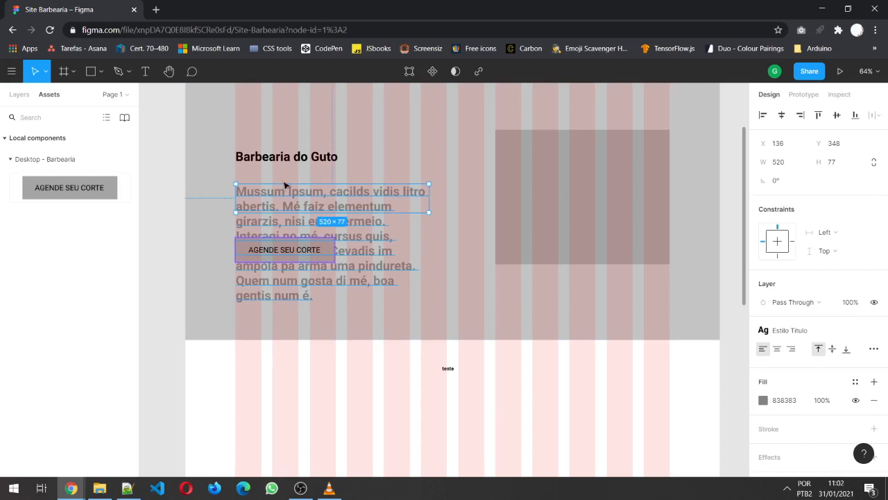
key(ctrl+z)
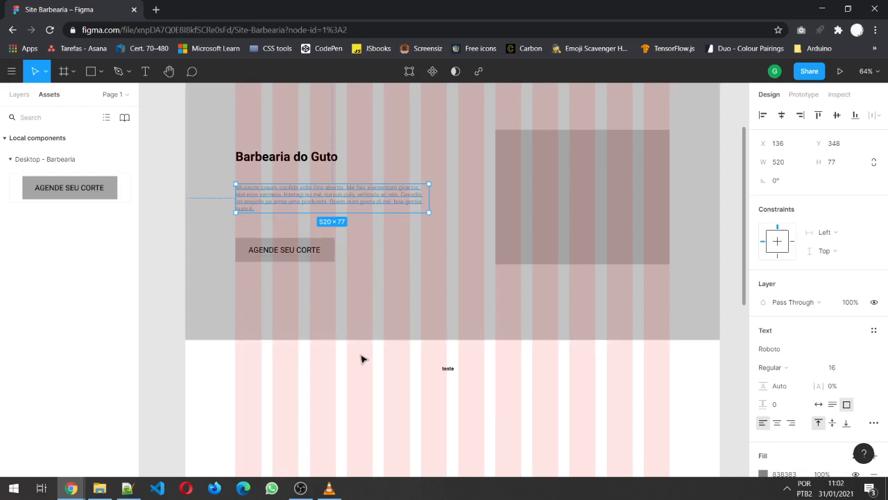
Delete the "teste" text below the hero
click(381, 368)
click(448, 373)
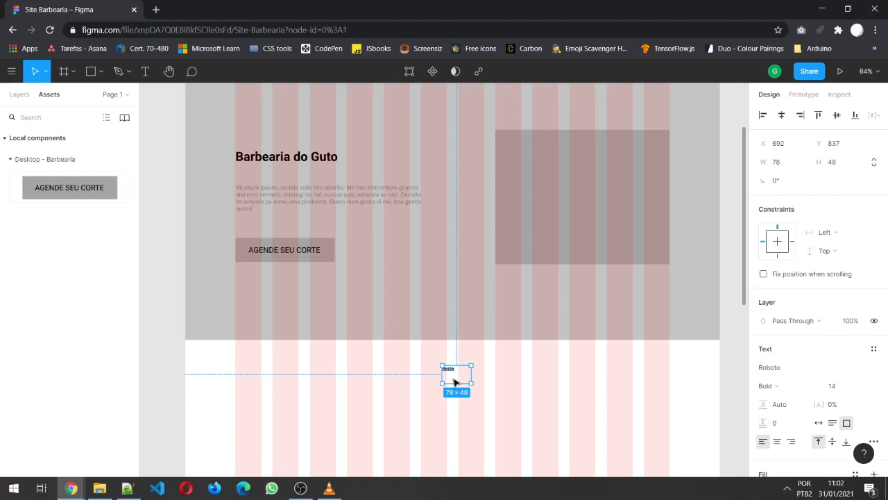
key(Delete)
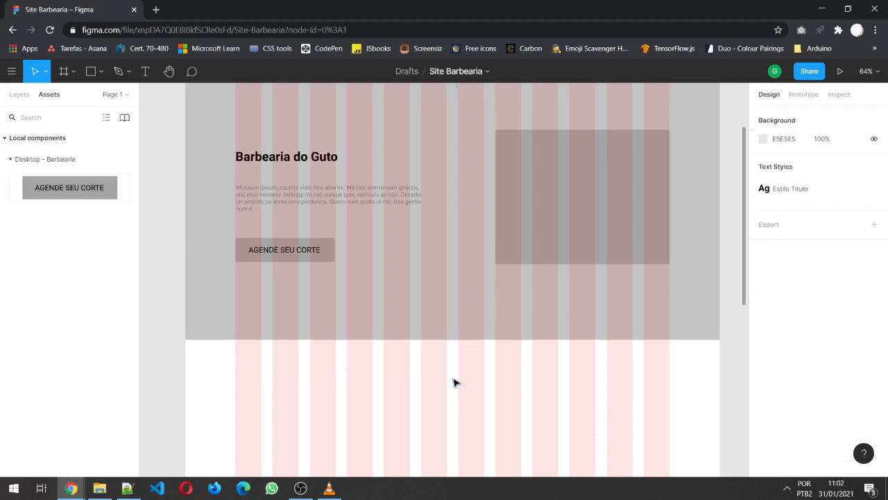
Create a component from the hero's heading text, and select the description paragraph below it
click(294, 161)
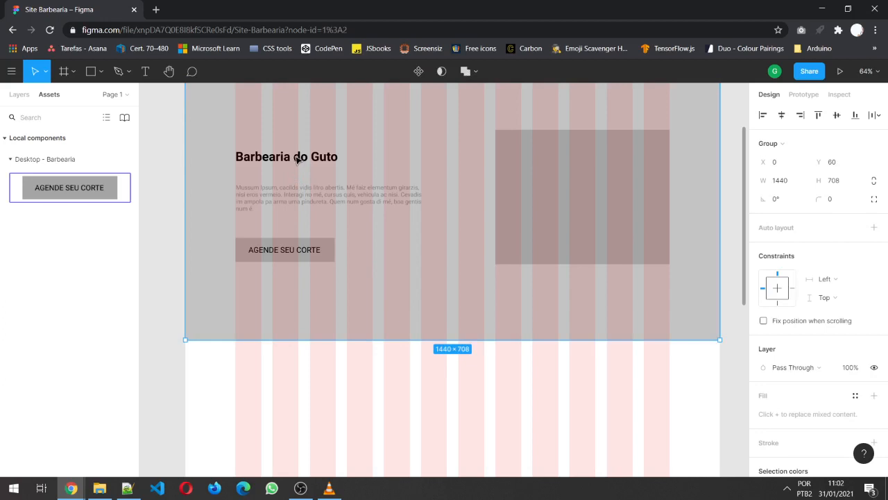
double_click(297, 159)
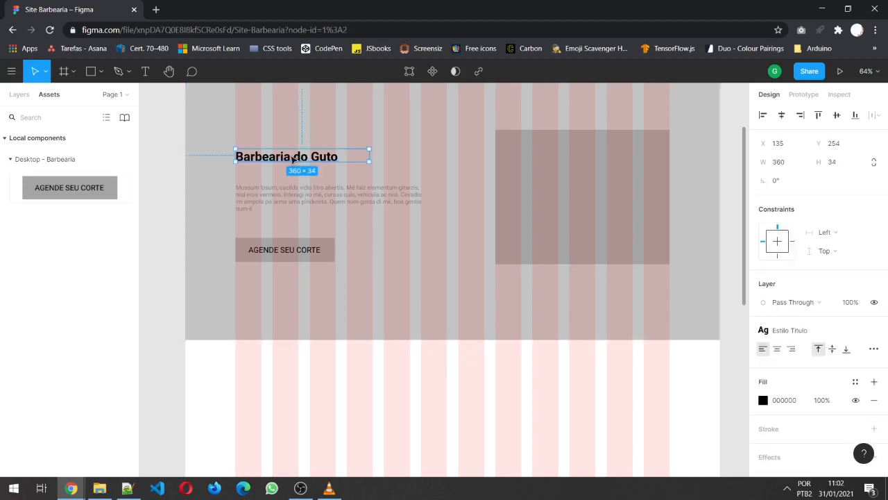
right_click(328, 158)
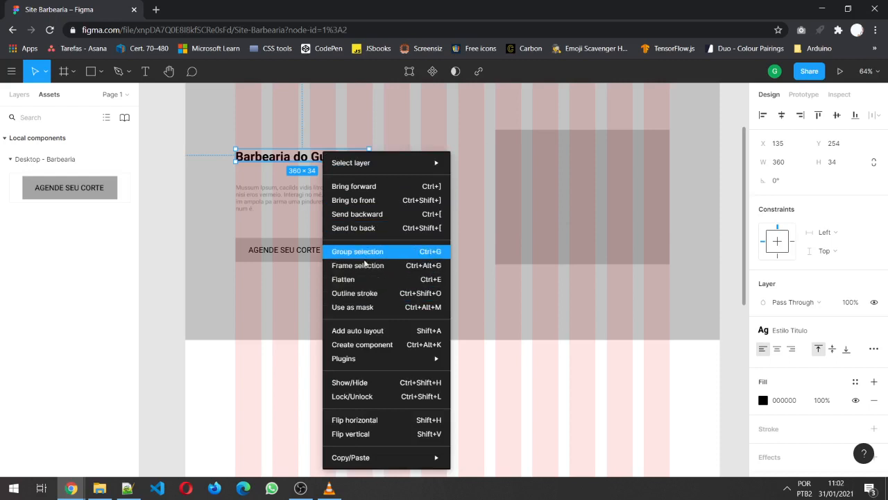
click(372, 345)
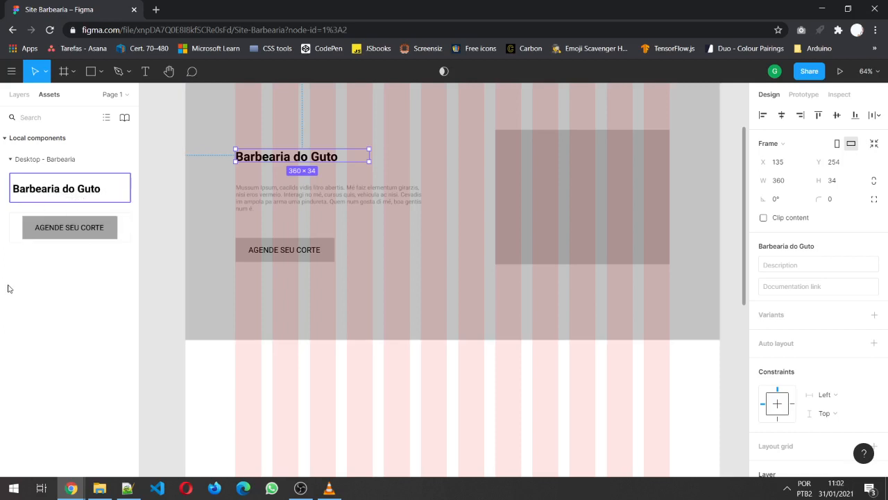
click(270, 188)
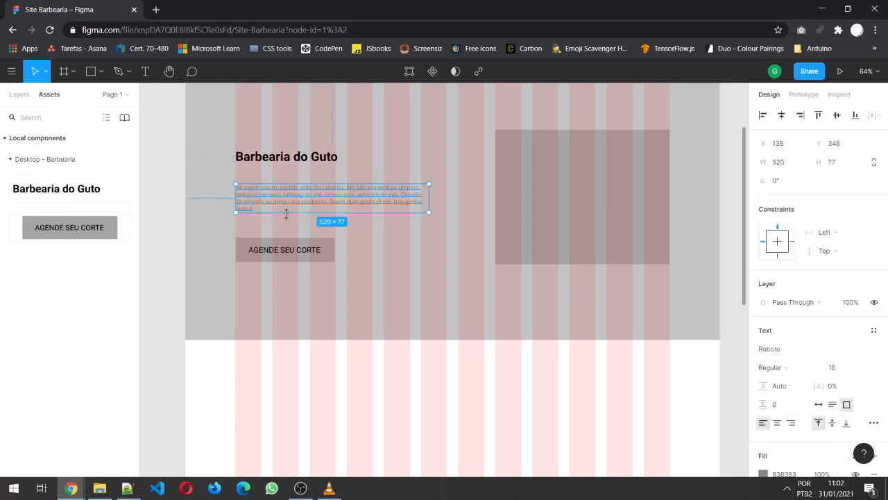
Create a component from the hero's description paragraph
right_click(297, 198)
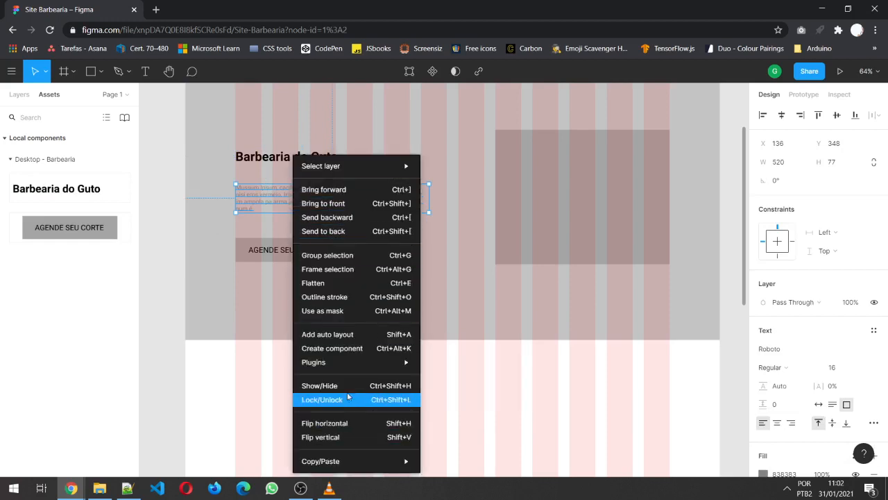
mouse_move(362, 366)
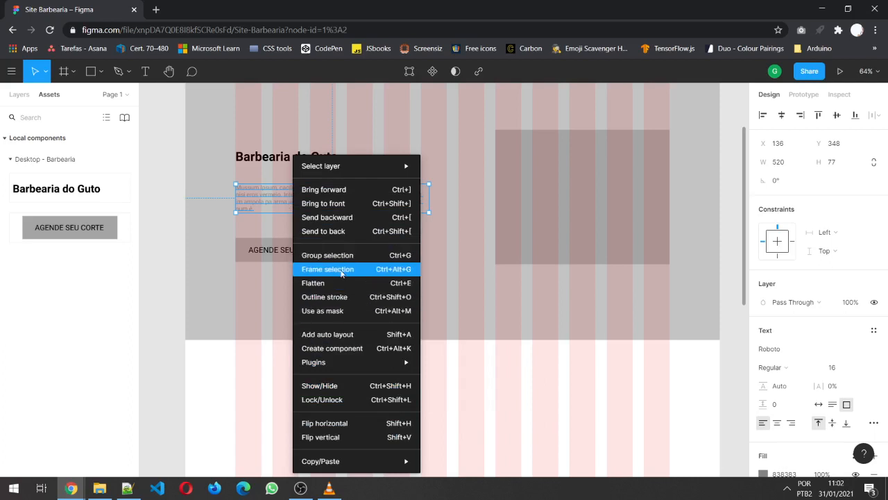
click(351, 348)
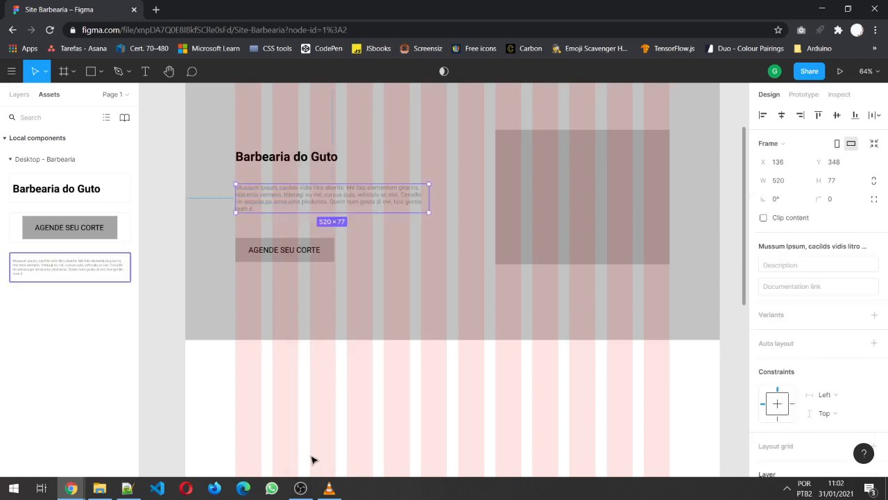
Rename the hero heading's component as Titulo
click(61, 219)
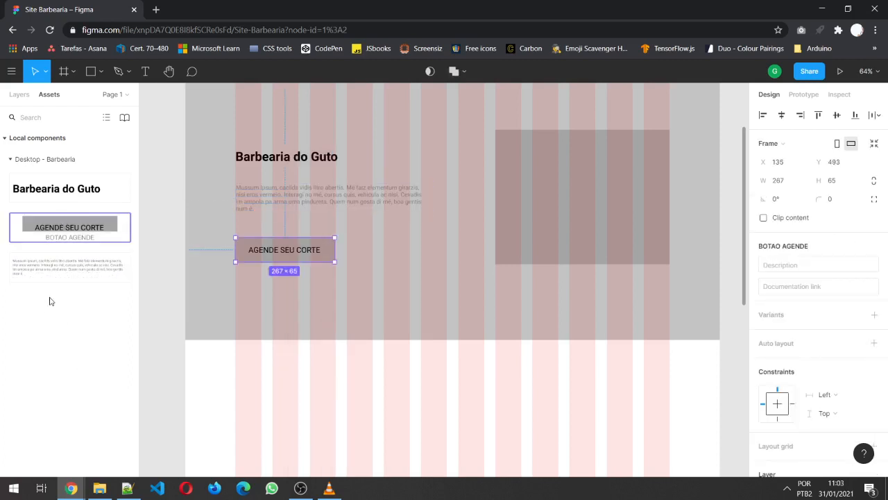
click(57, 193)
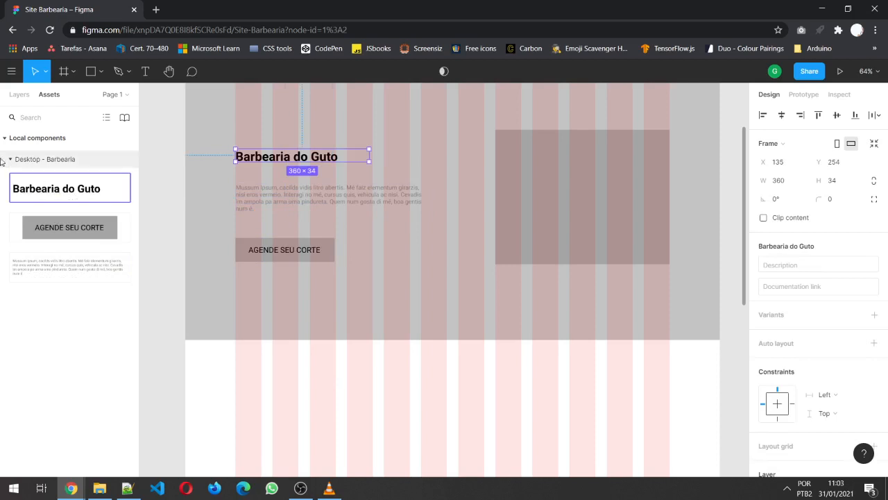
click(20, 95)
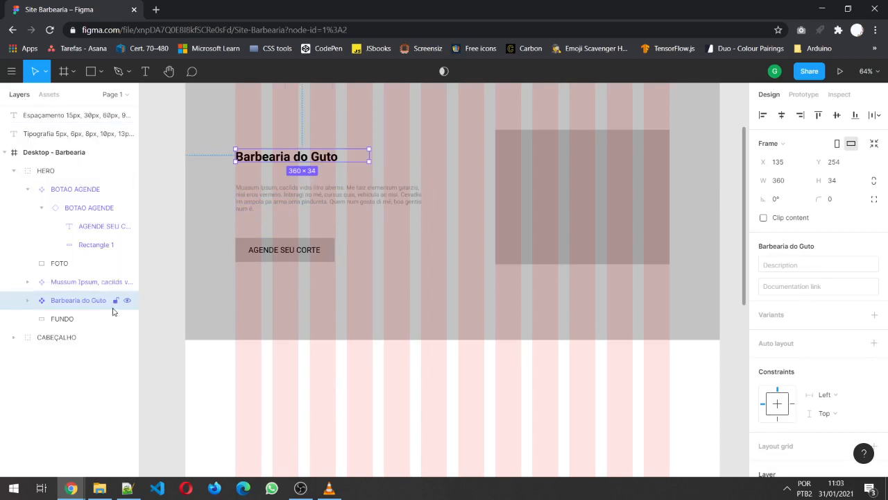
double_click(62, 302)
text(T)
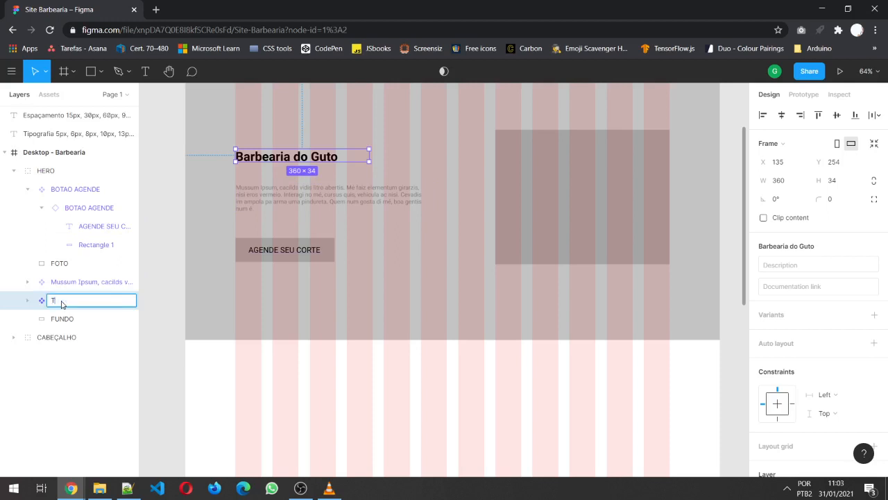
text(itulo)
key(Return)
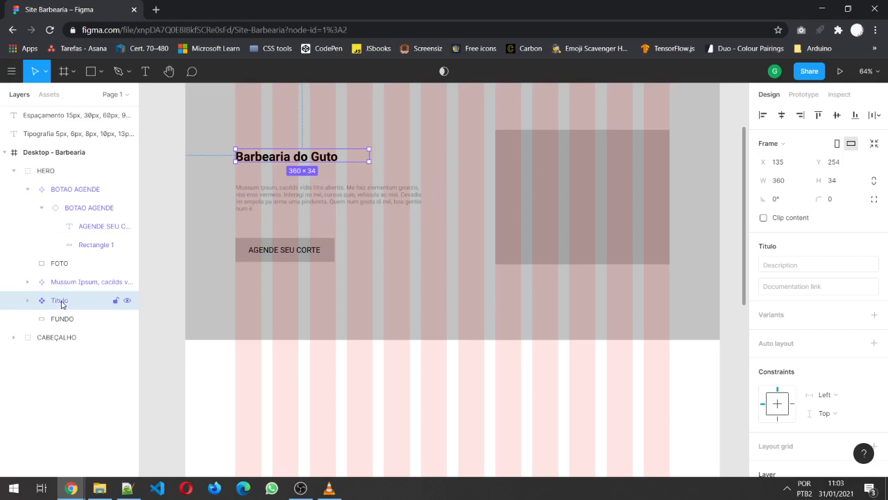
click(49, 95)
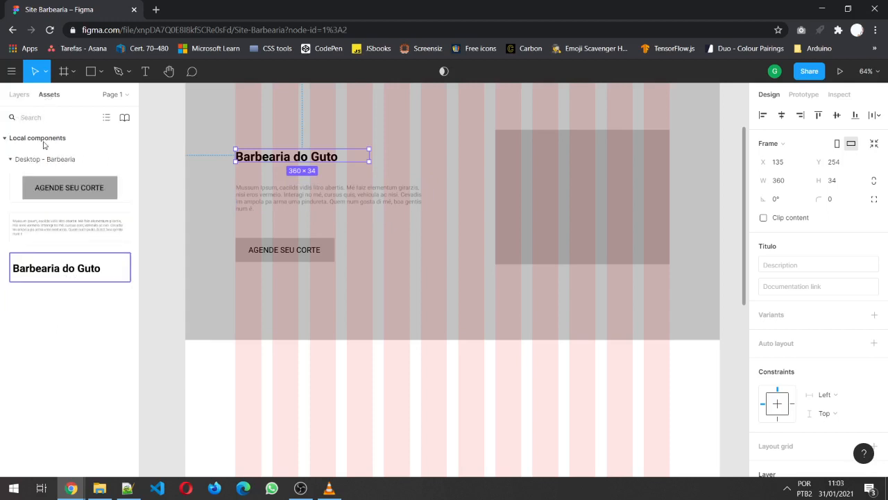
Rename the description paragraph's component as Bloco de Texto
click(20, 94)
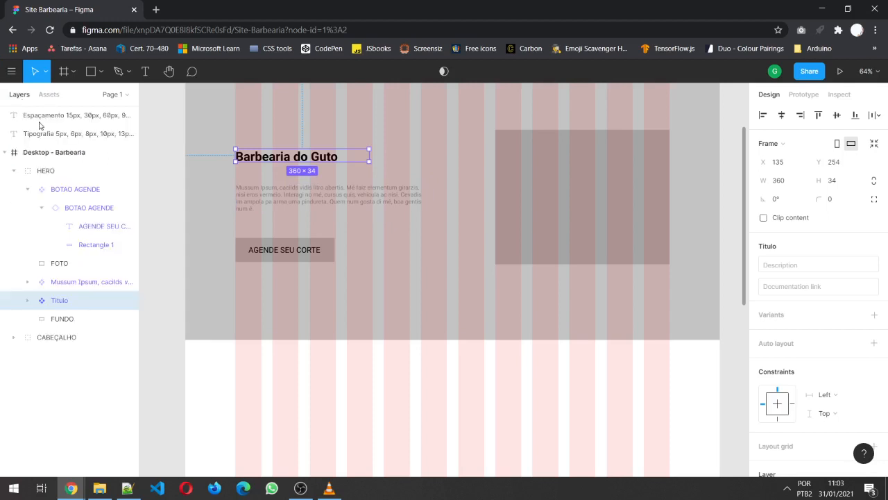
click(263, 196)
double_click(75, 282)
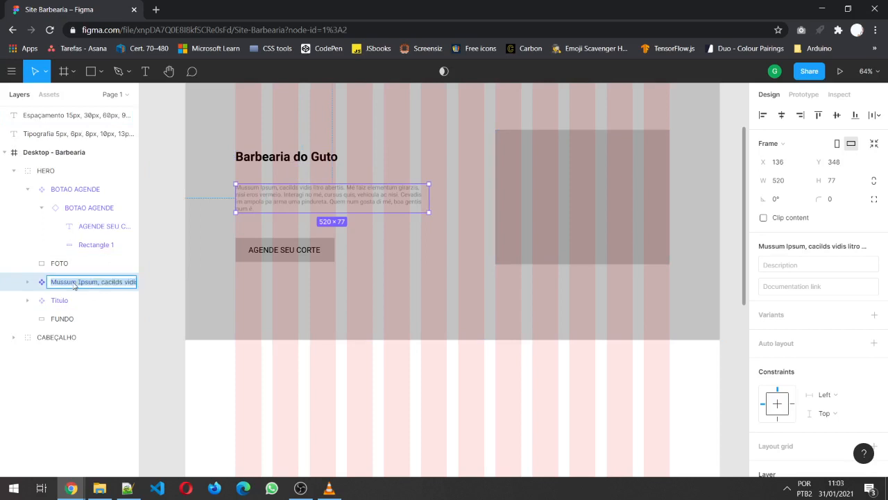
text(Bloco de T)
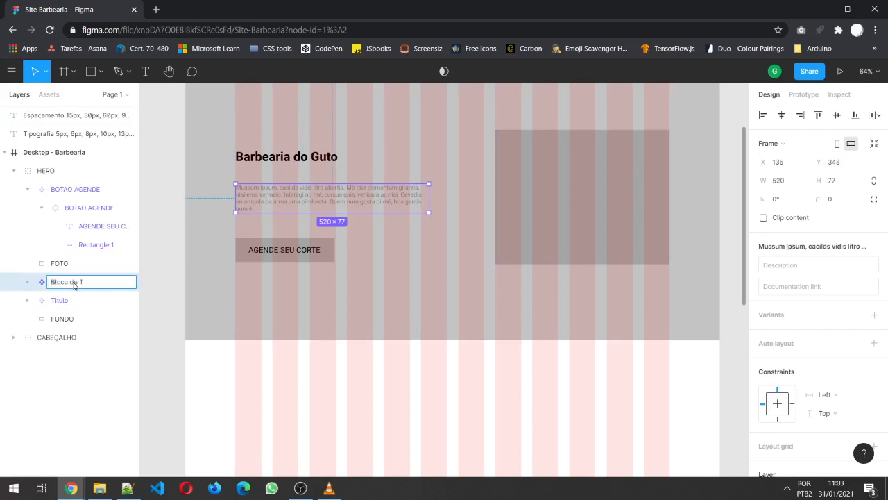
text(exto)
key(Return)
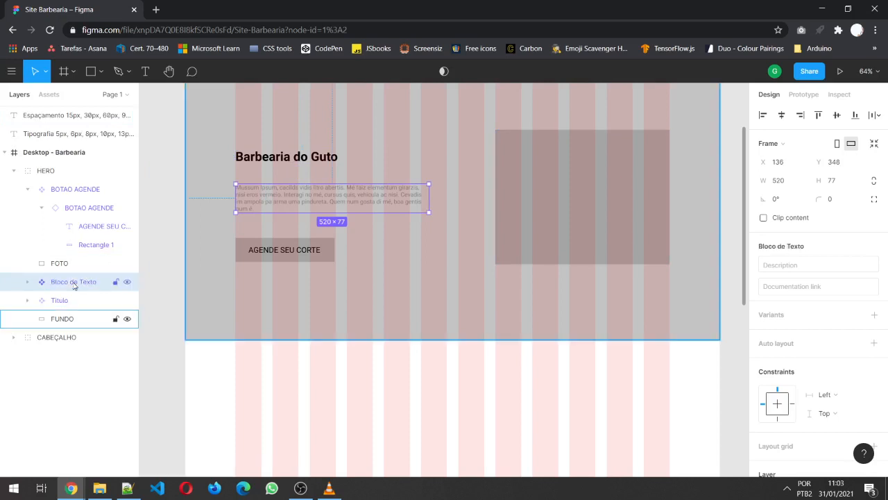
Display the local components as a list, then return to the layer structure
click(50, 95)
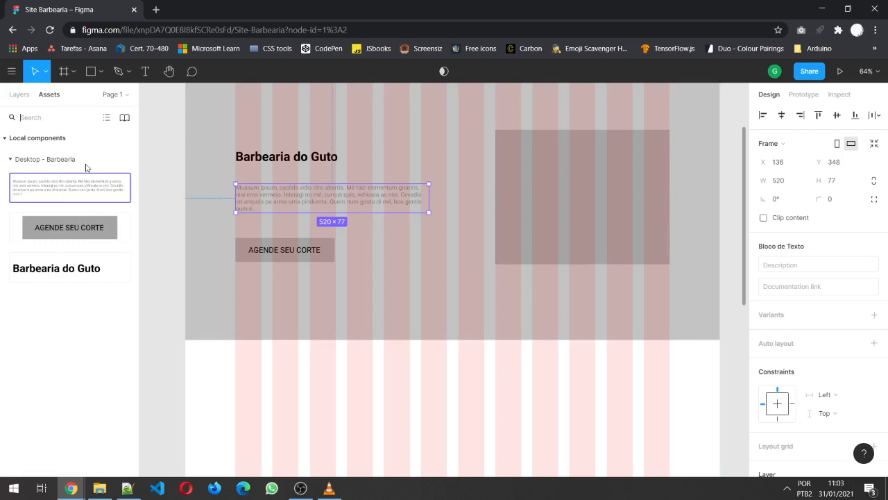
click(106, 117)
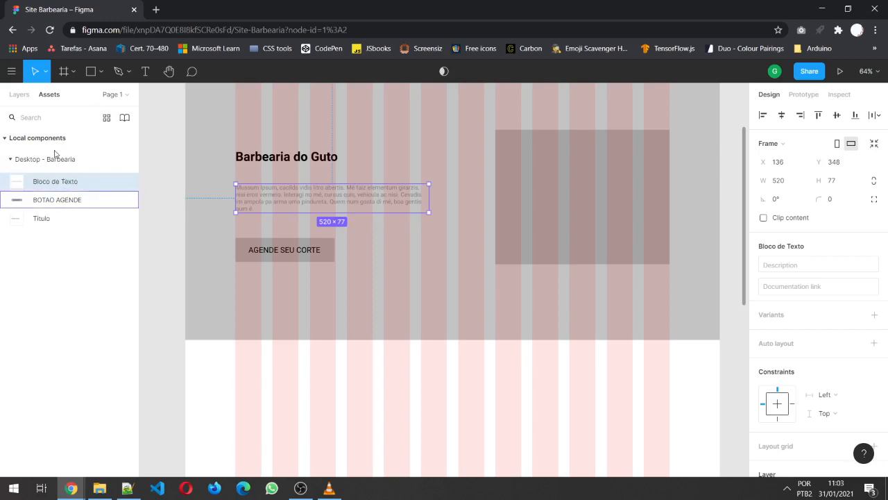
click(19, 95)
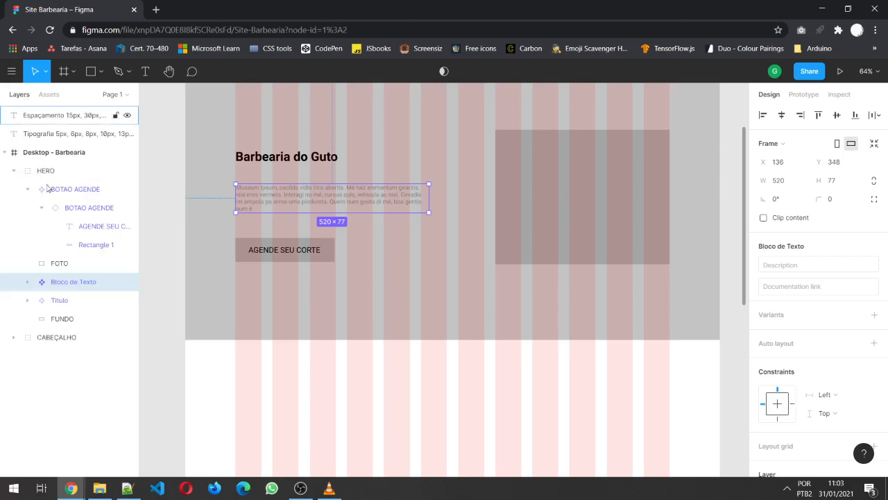
click(87, 211)
double_click(87, 208)
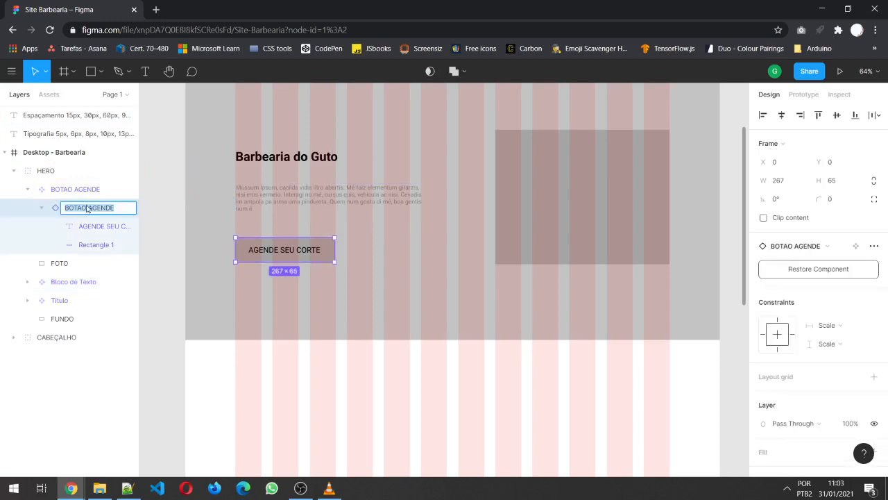
text(bota)
key(Escape)
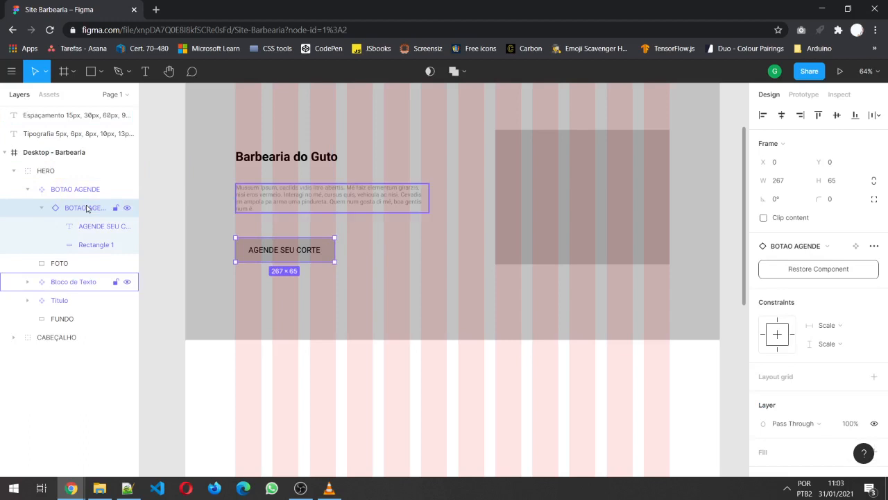
Rename the outer BOTAO AGENDE component as BOTAO and collapse its layers
click(88, 190)
double_click(88, 191)
text(BOT)
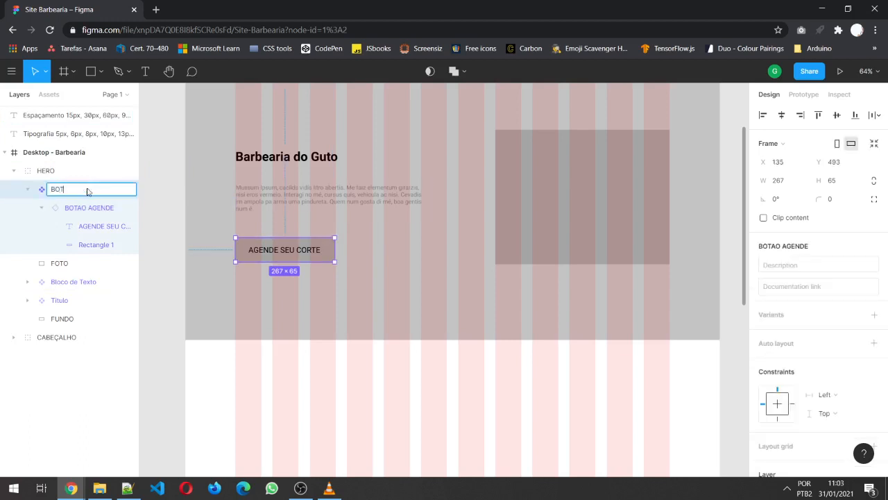
text(AO)
key(Return)
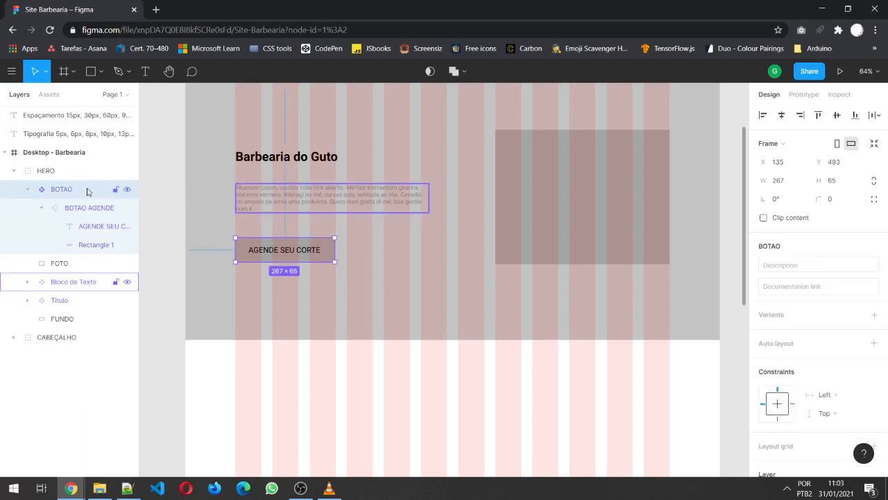
click(28, 189)
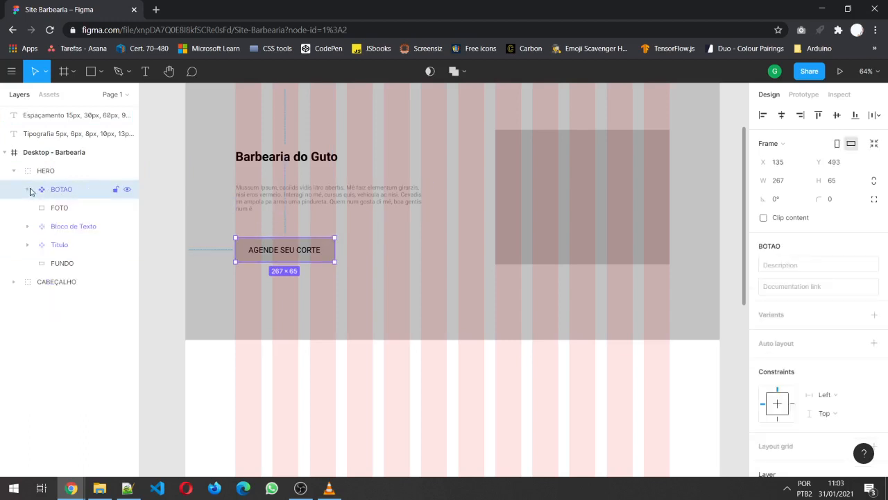
Review the Bloco de Texto, BOTAO and Titulo entries among the local components and the elements they belong to
click(42, 233)
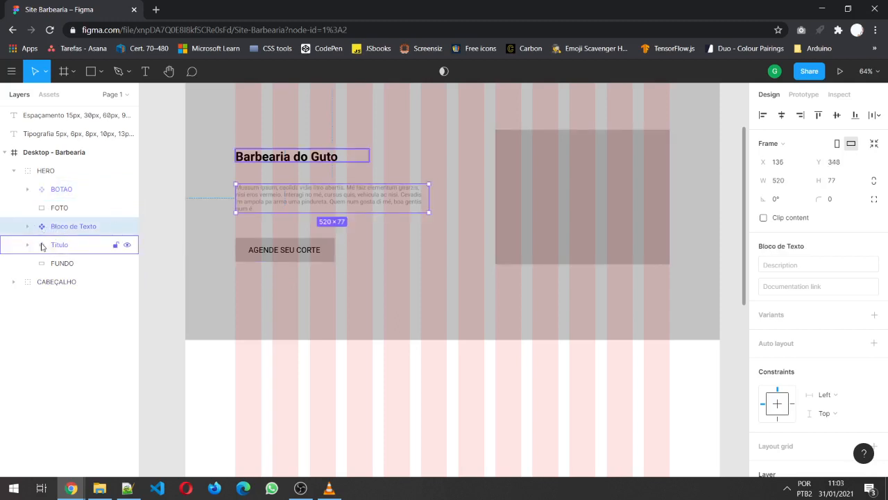
click(49, 94)
key(Escape)
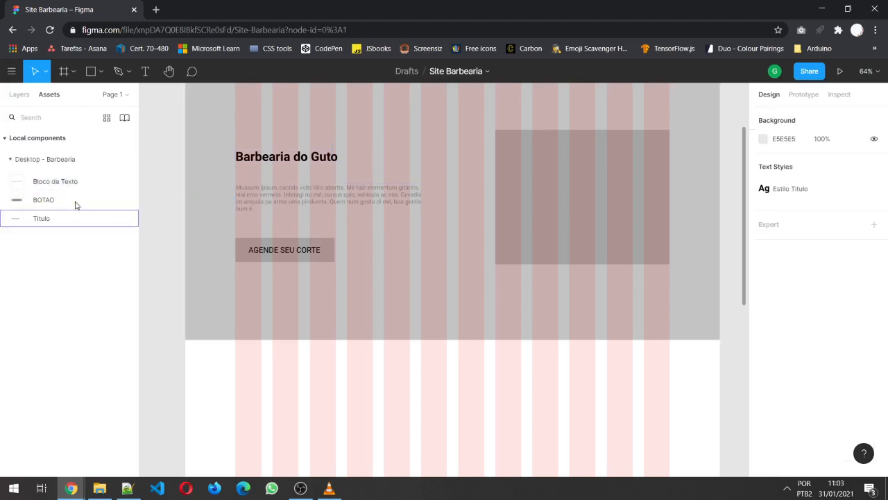
click(75, 188)
click(46, 201)
click(50, 218)
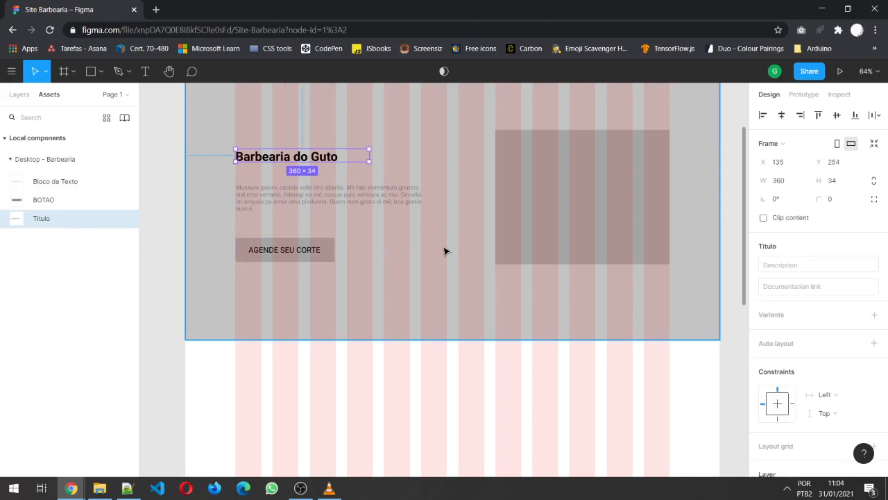
Place instances of Titulo at about X 235, Y 911 and Bloco de Texto at about X 235, Y 981 below the hero
scroll(447, 343, down, 2)
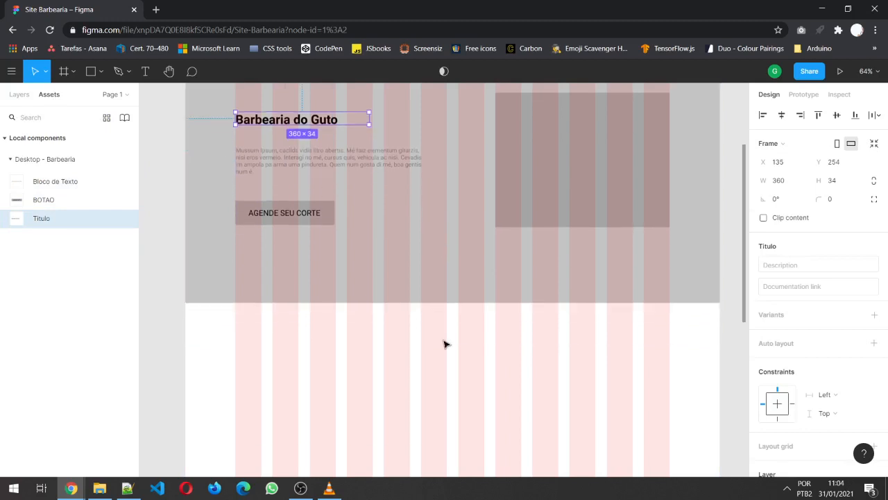
scroll(446, 343, down, 4)
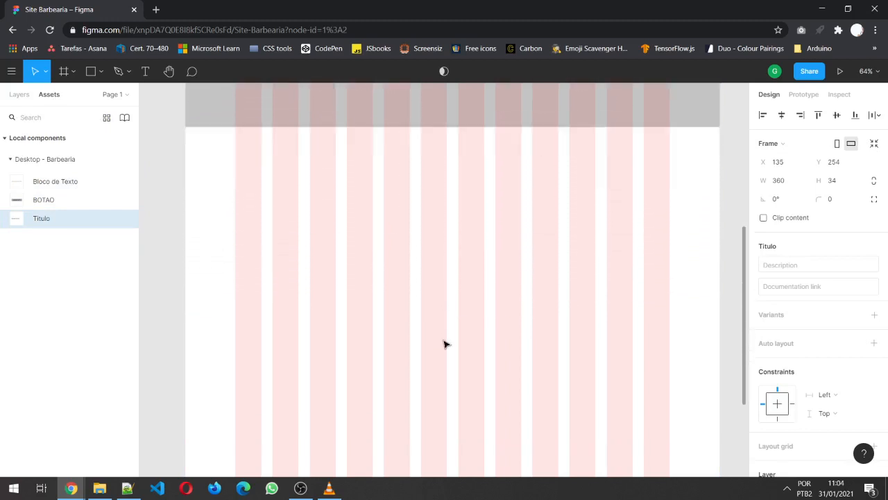
drag(19, 218, 312, 193)
click(238, 216)
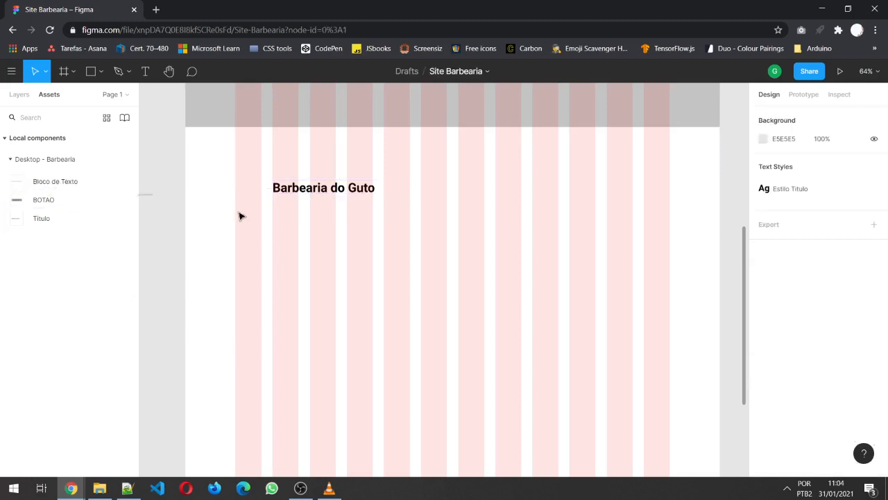
drag(239, 216, 307, 229)
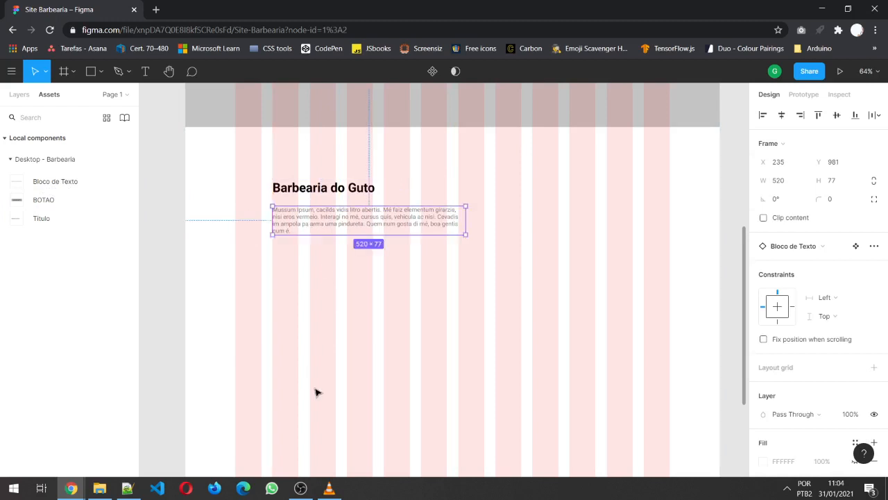
Replace the text of the Titulo instance below the hero with "Seja bem vindo"
click(316, 191)
double_click(318, 192)
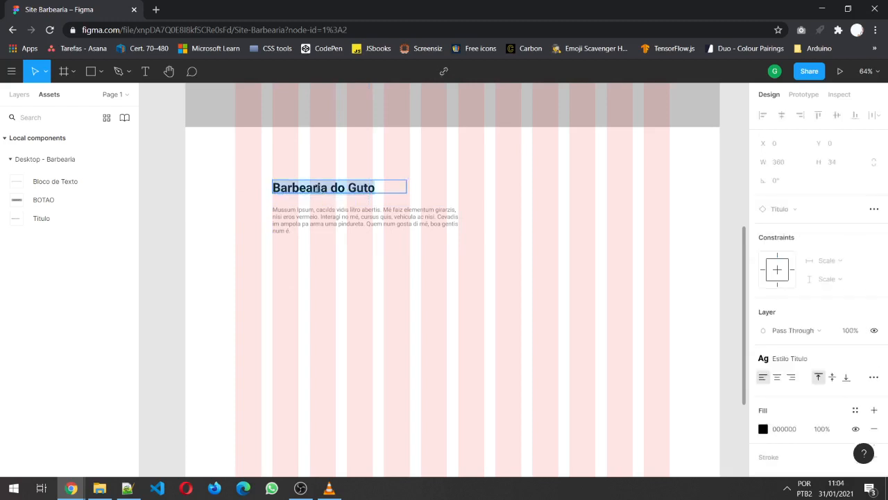
click(318, 188)
double_click(317, 189)
triple_click(316, 189)
text(sEJA)
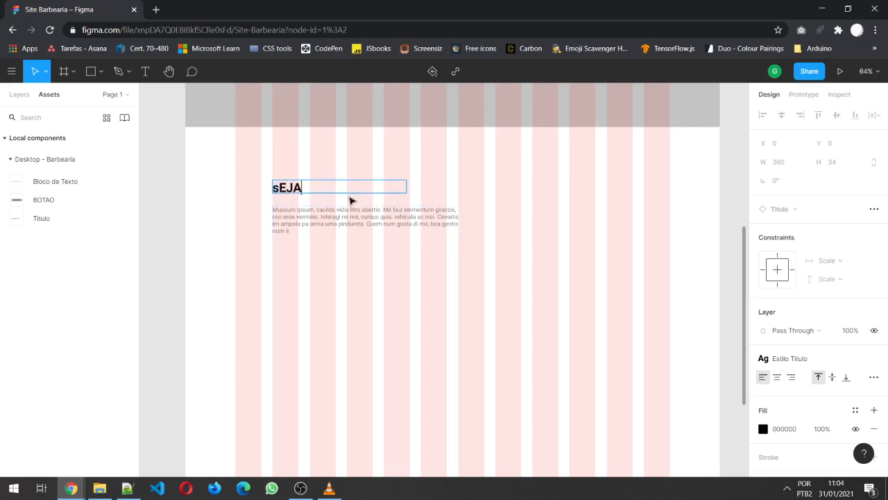
key(BackSpace)
key(BackSpace)
key(BackSpace)
key(BackSpace)
text(Seja bem v)
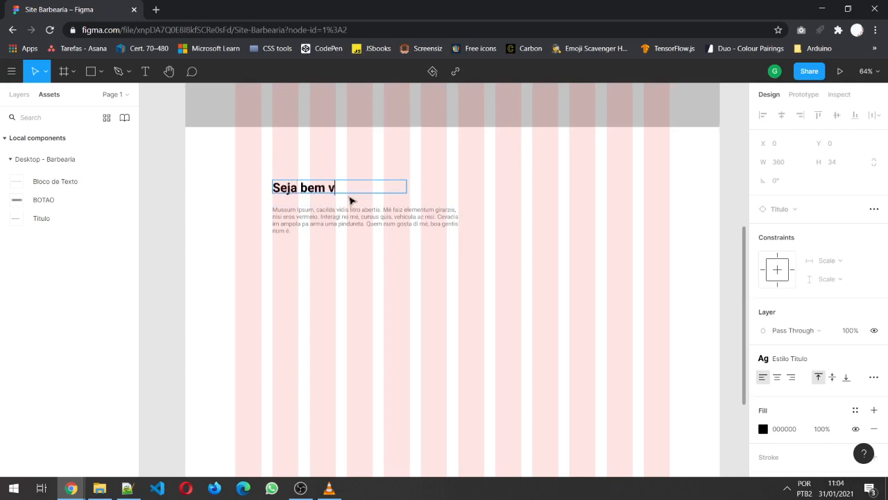
text(indo)
key(Escape)
click(311, 229)
Increase the height of the "Seja bem vindo" heading instance to 39
click(318, 188)
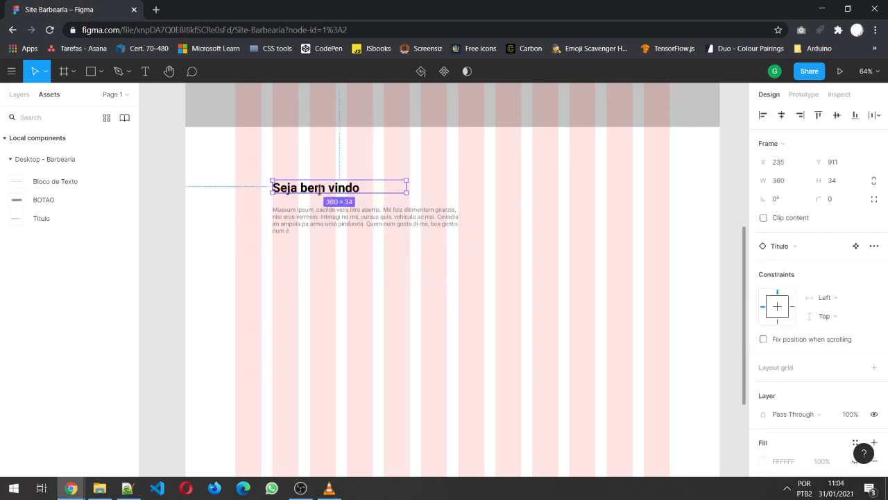
scroll(319, 189, up, 3)
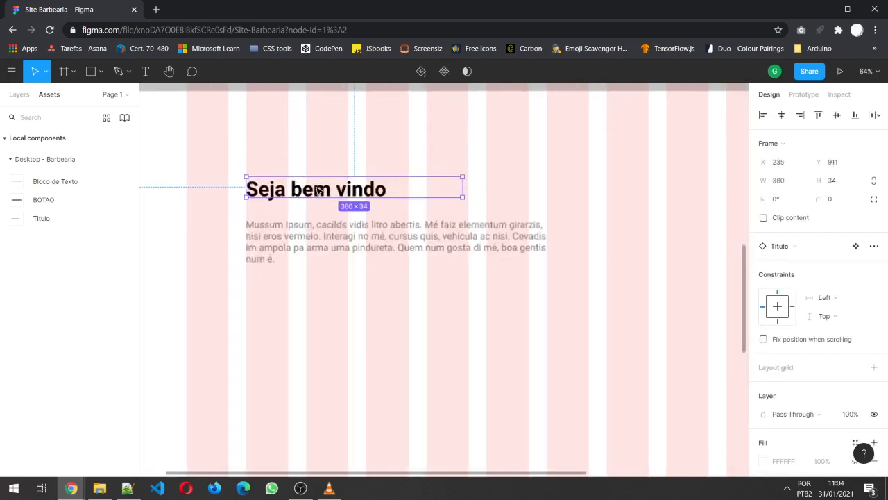
scroll(318, 189, up, 3)
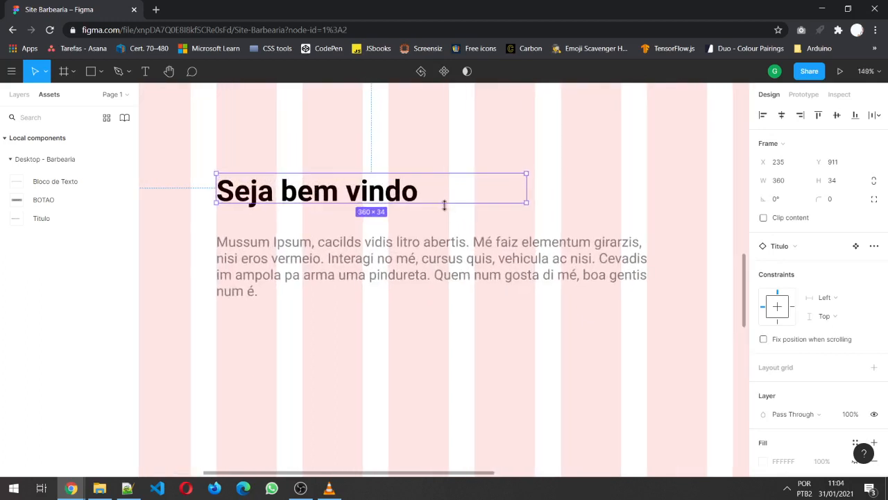
drag(444, 205, 444, 211)
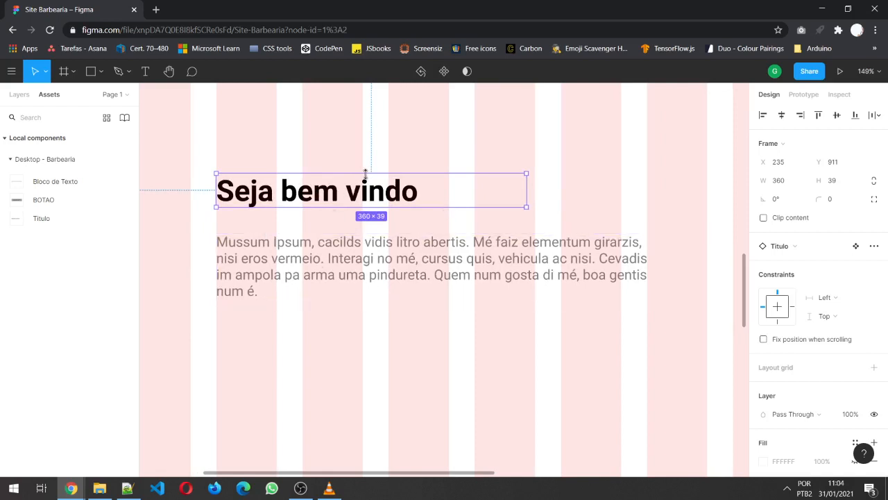
drag(367, 172, 370, 172)
scroll(740, 224, up, 2)
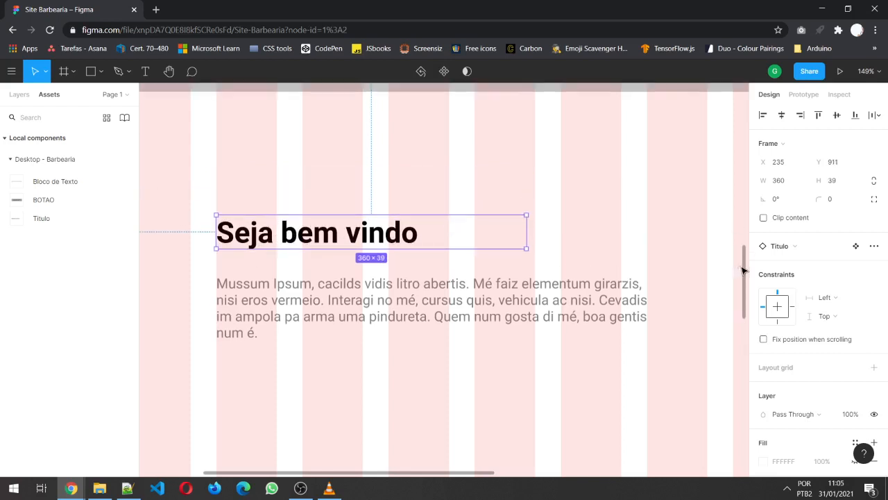
key(Tab)
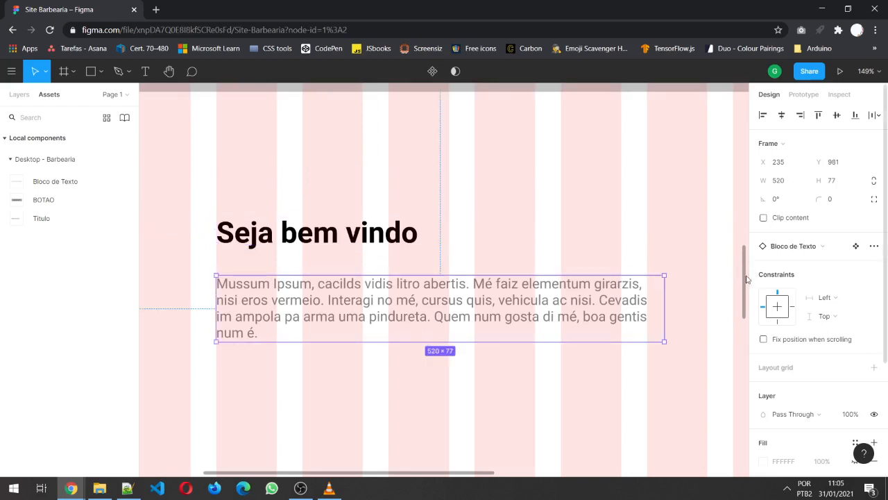
Select the Titulo main component in the hero and examine its size, constraints, fill and alignment properties
drag(745, 281, 737, 193)
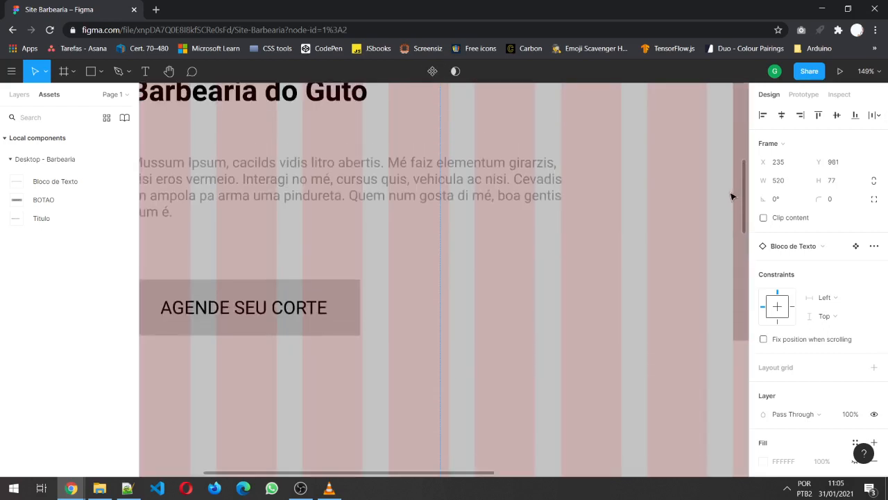
drag(417, 476, 308, 472)
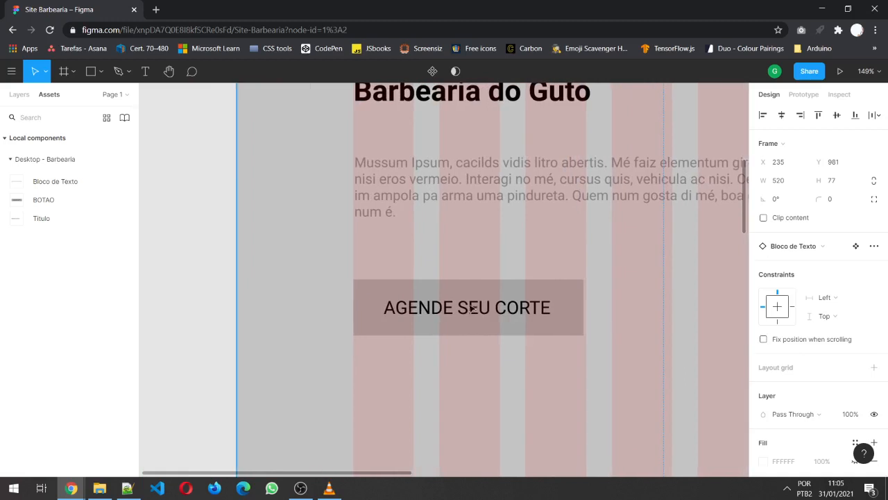
scroll(488, 240, up, 1)
click(505, 114)
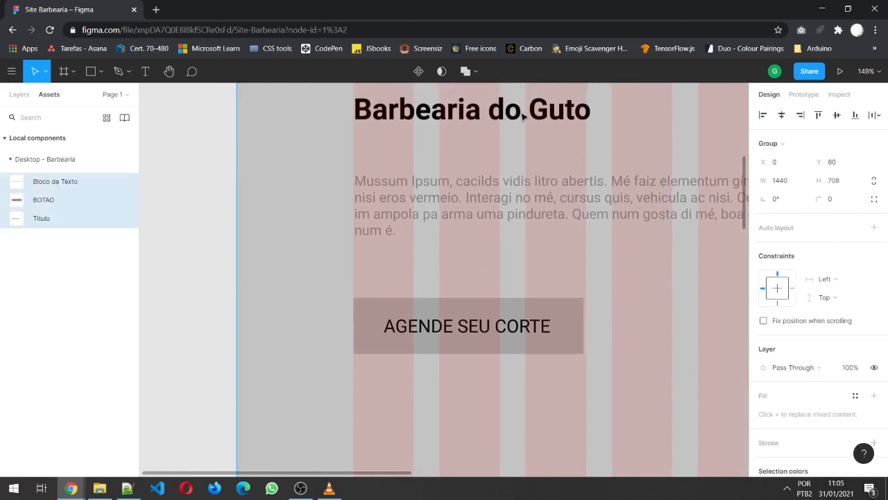
click(528, 114)
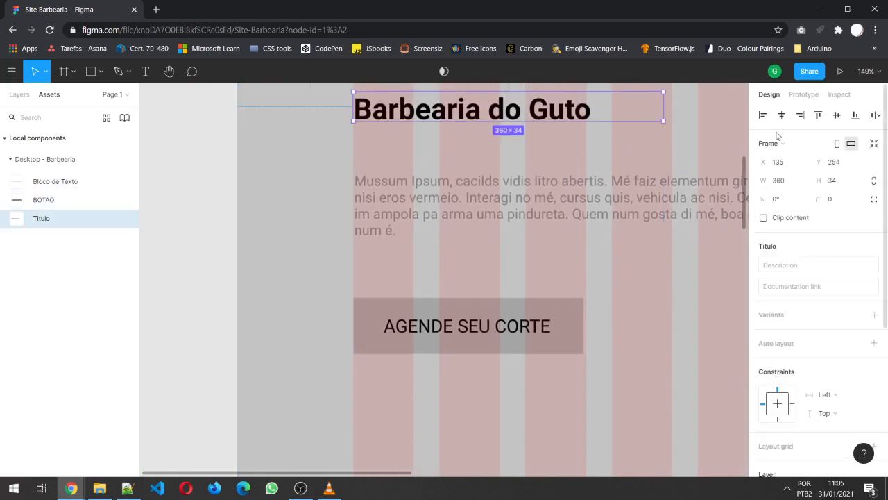
scroll(788, 324, down, 1)
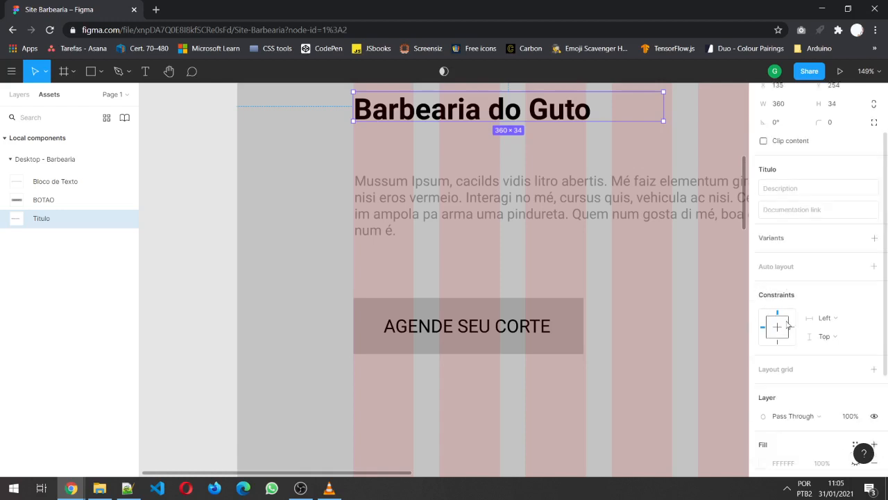
scroll(788, 324, down, 2)
scroll(788, 321, down, 1)
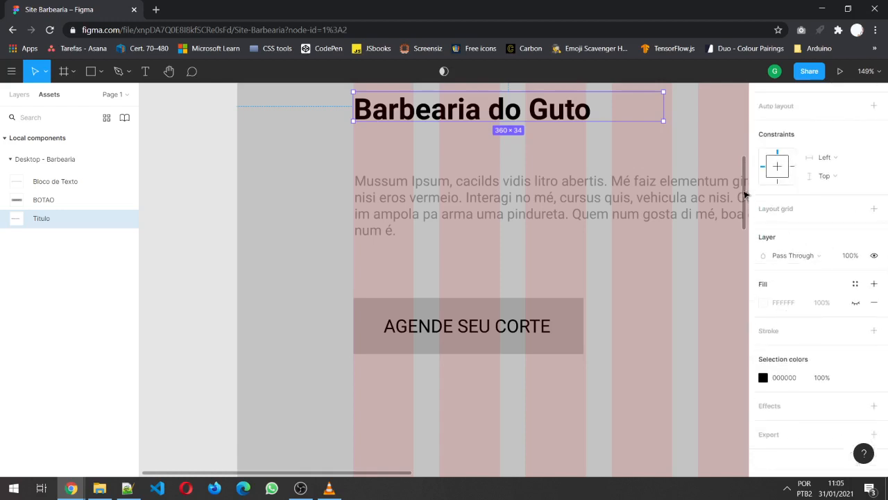
drag(746, 195, 747, 176)
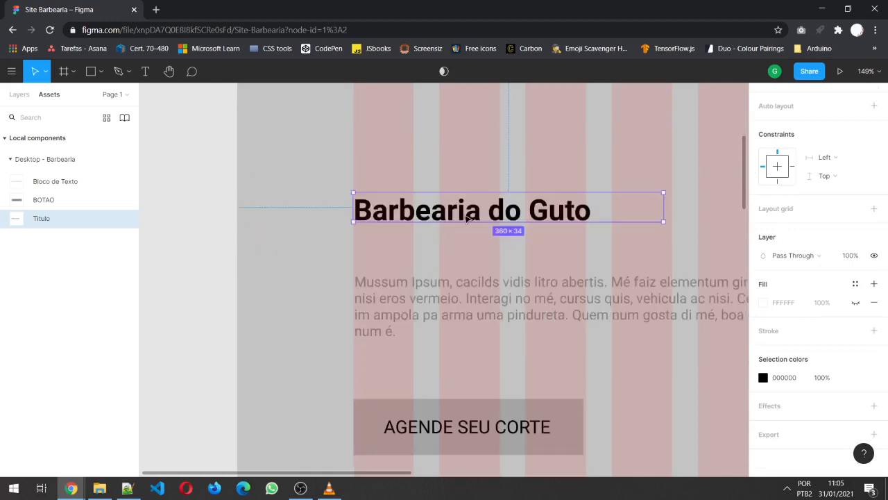
drag(480, 194, 478, 192)
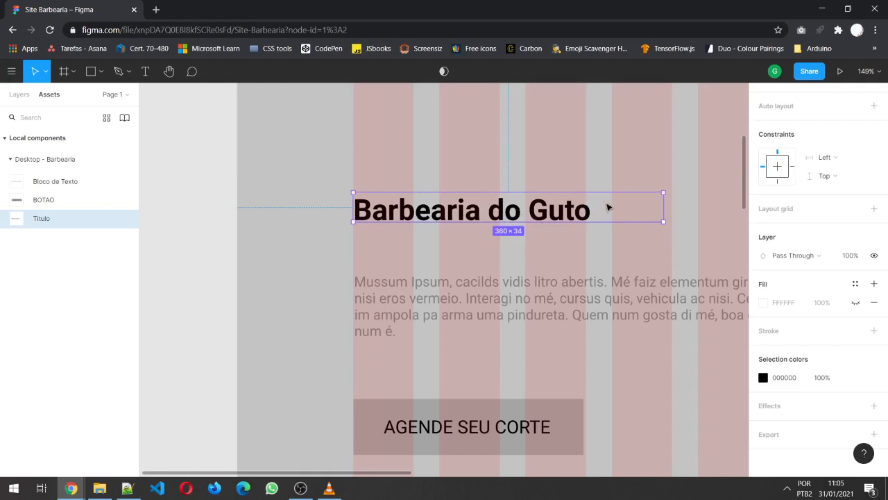
scroll(863, 243, up, 1)
scroll(864, 243, up, 2)
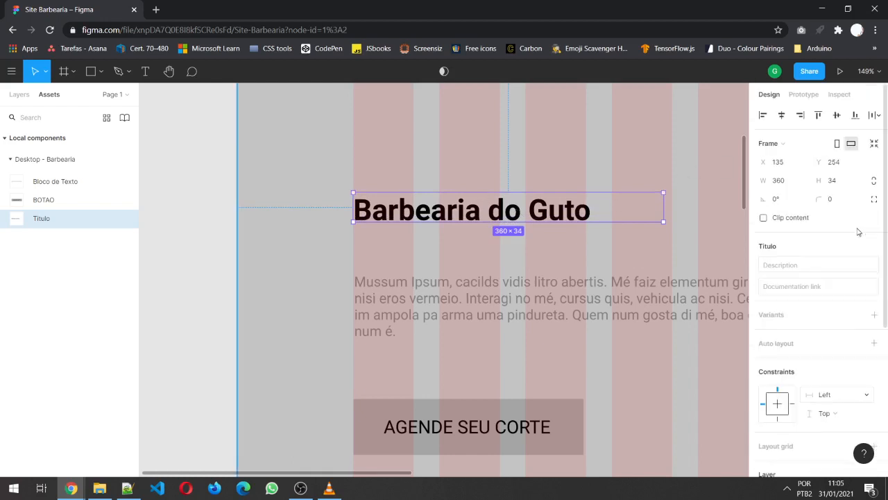
scroll(850, 246, down, 1)
scroll(848, 249, up, 1)
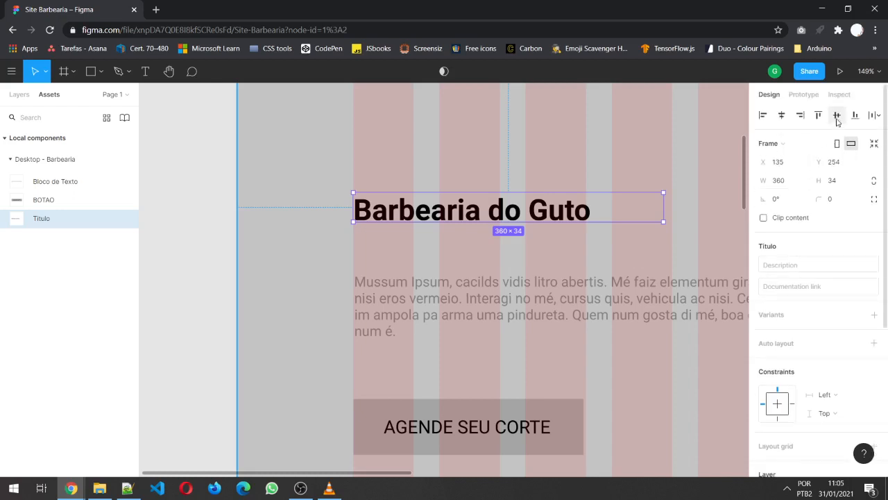
scroll(811, 306, down, 6)
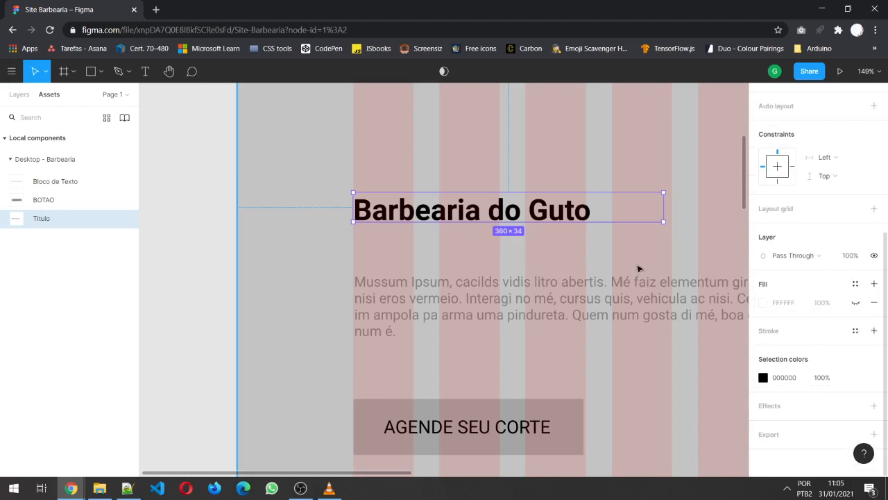
Align the hero heading's text vertically to the middle of its text box
click(535, 216)
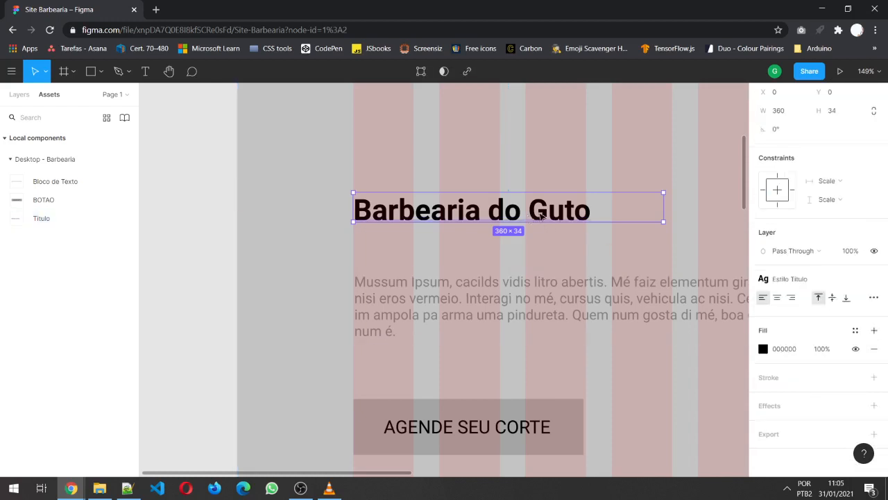
double_click(541, 217)
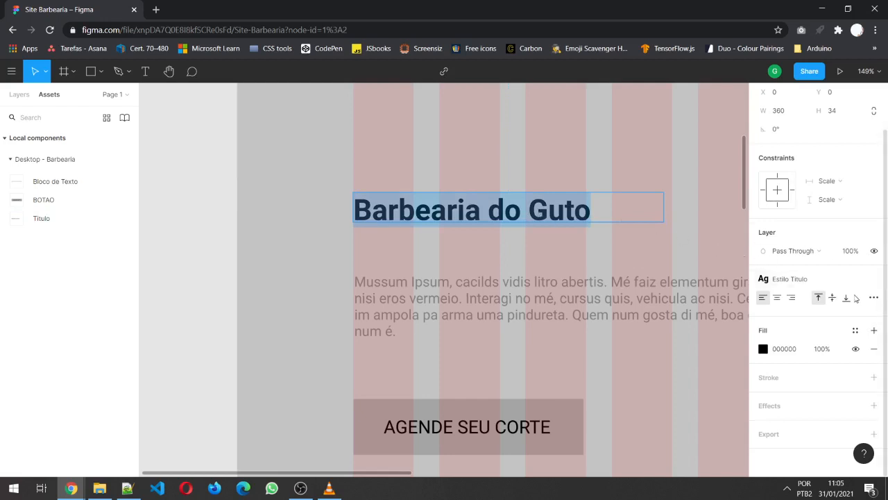
triple_click(503, 207)
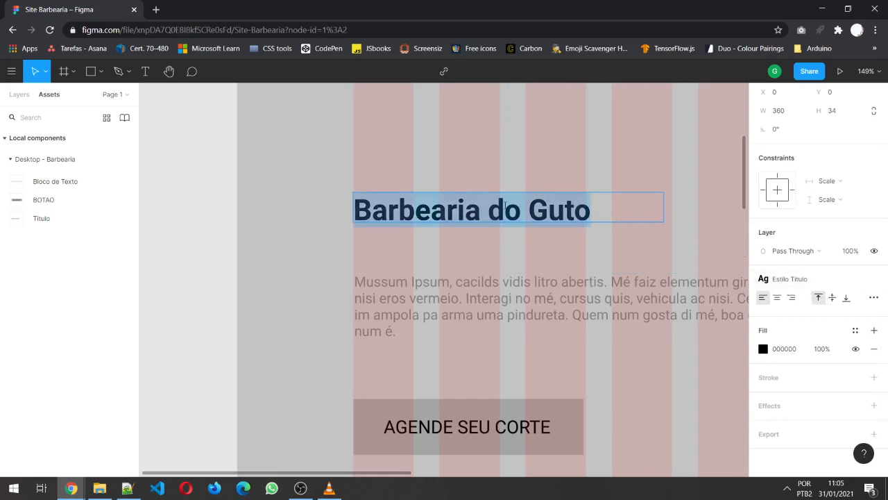
click(834, 300)
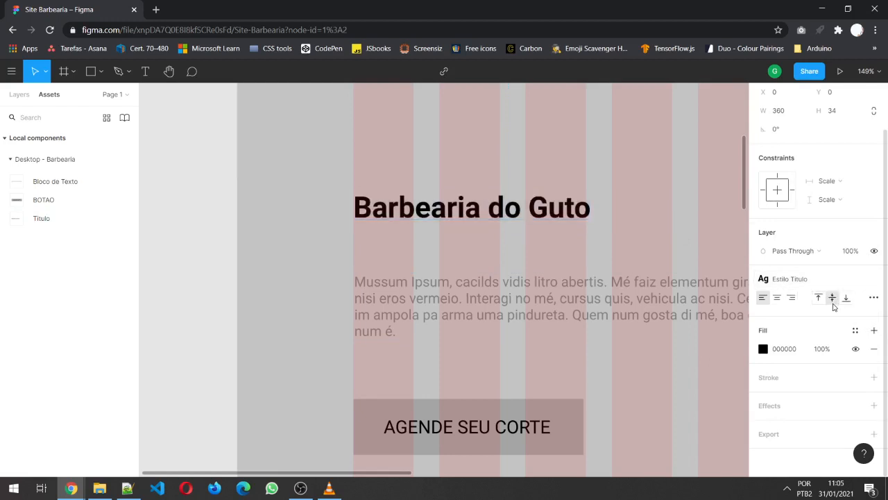
click(513, 207)
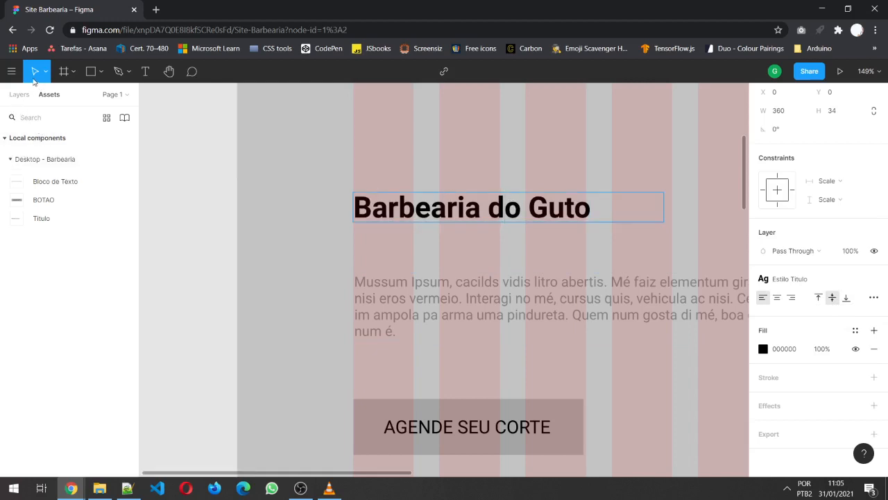
key(Escape)
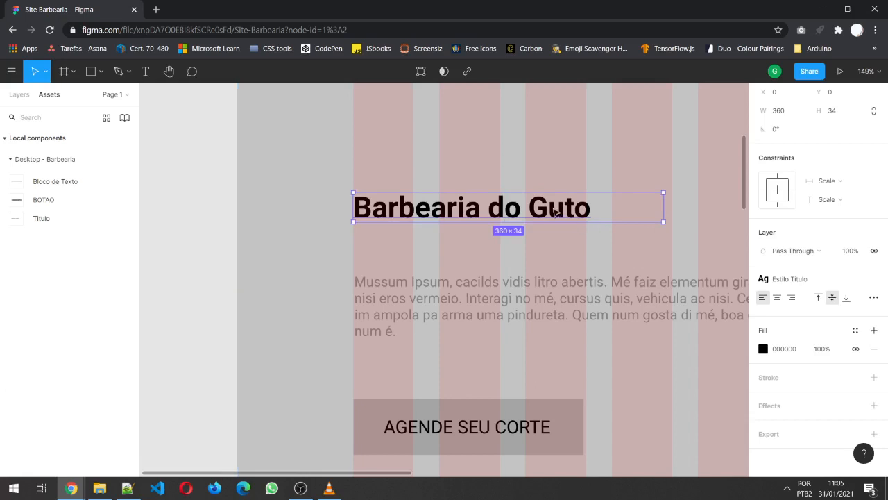
Reduce the height of the hero heading's text box to 28 by lowering its upper edge
scroll(548, 211, up, 10)
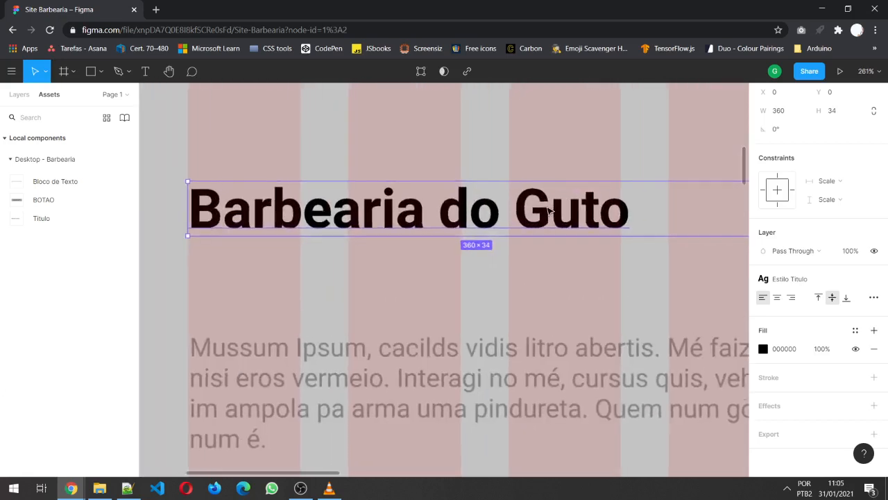
scroll(549, 211, down, 2)
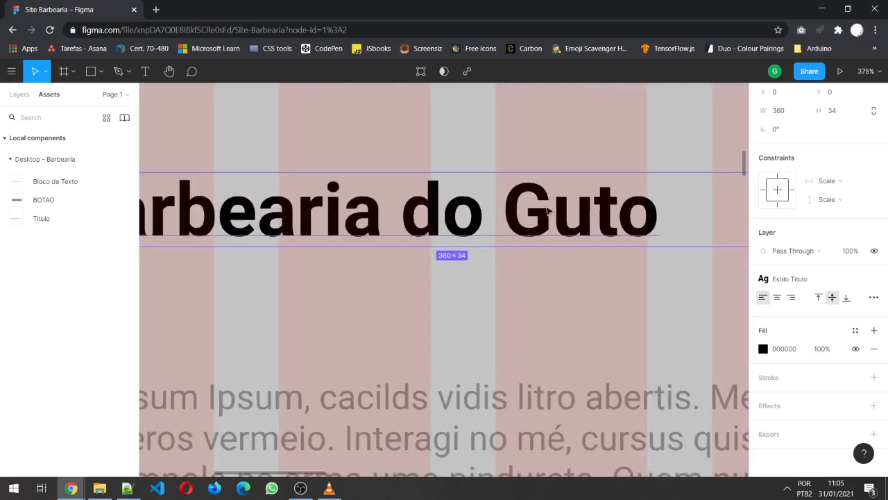
scroll(466, 210, down, 1)
scroll(466, 211, down, 1)
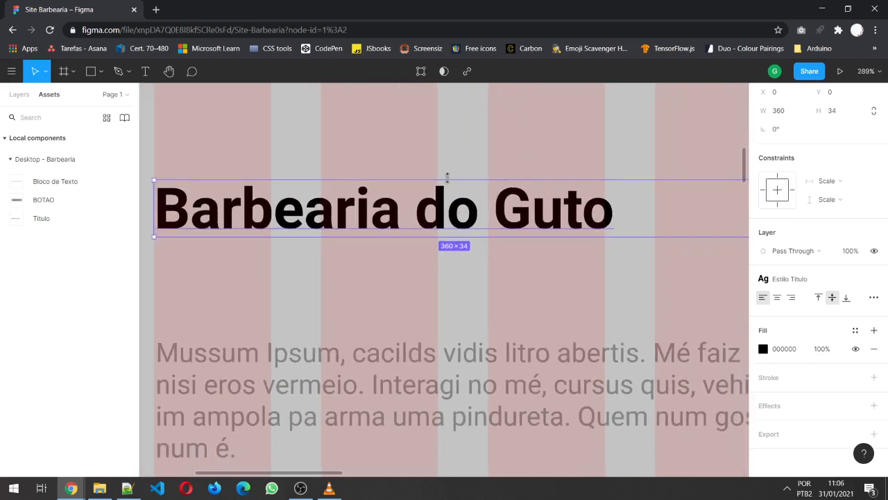
drag(450, 184, 455, 188)
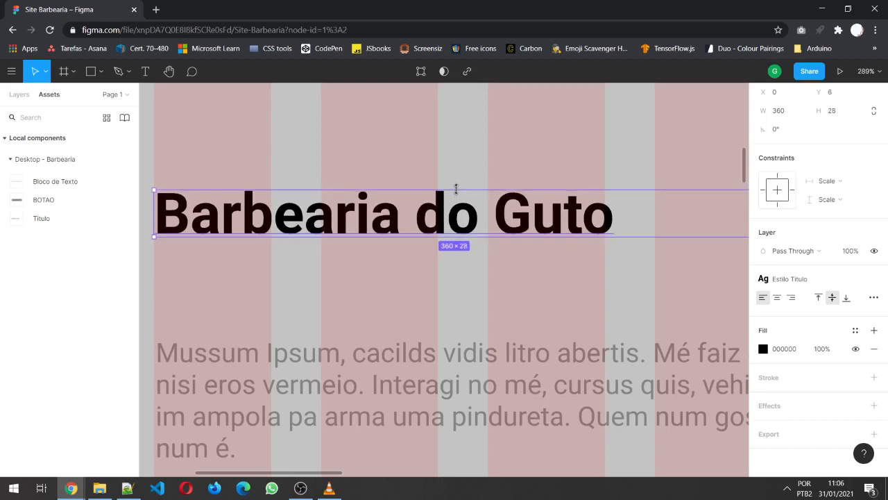
key(Escape)
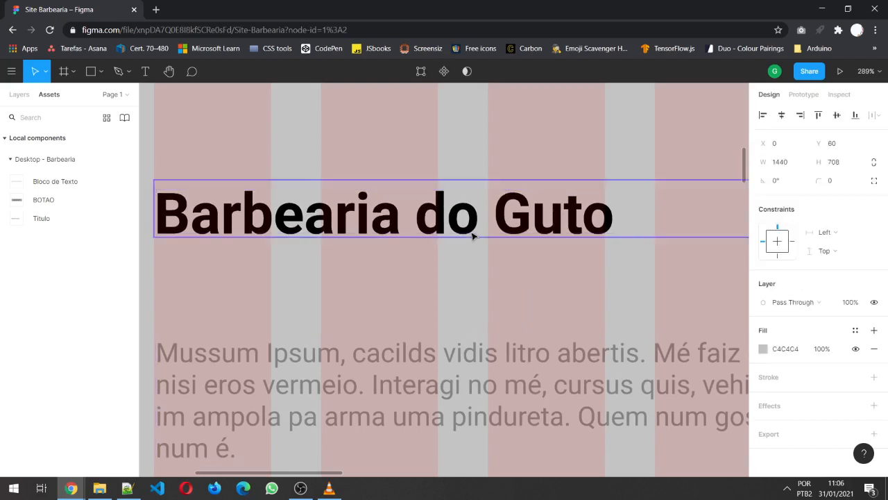
Examine the "Seja bem vindo" Titulo instance below the hero, including its inner text box and vertical alignment
scroll(466, 313, down, 3)
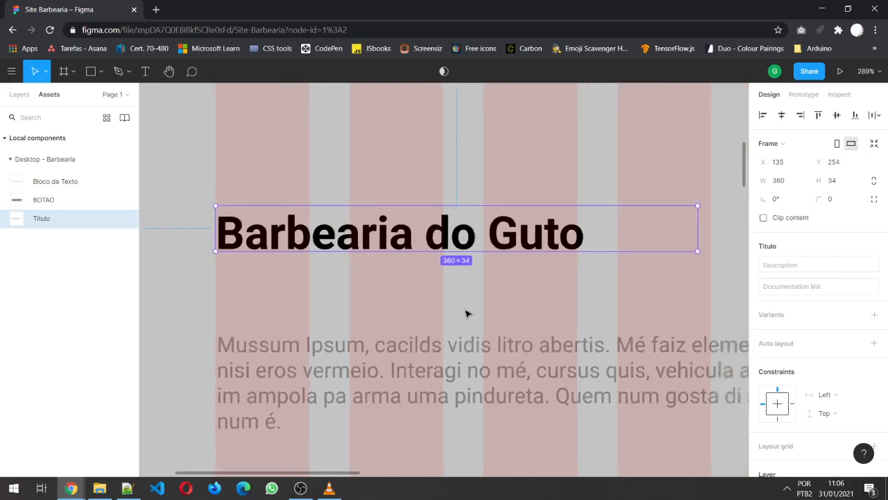
scroll(466, 314, down, 1)
scroll(465, 313, down, 6)
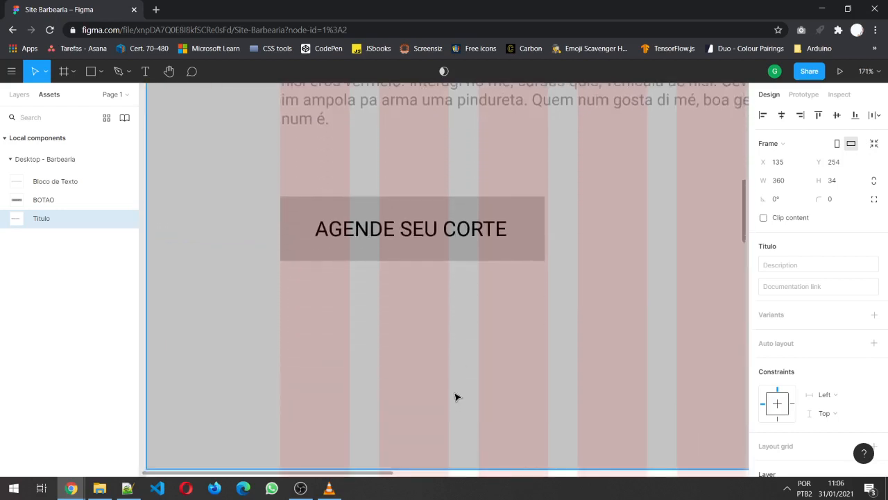
drag(456, 398, 509, 81)
drag(602, 315, 567, 296)
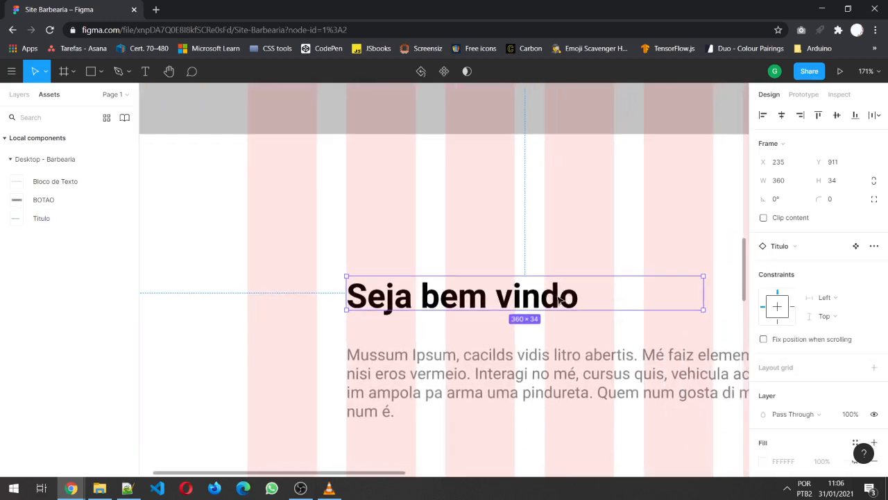
key(Escape)
double_click(548, 292)
double_click(548, 293)
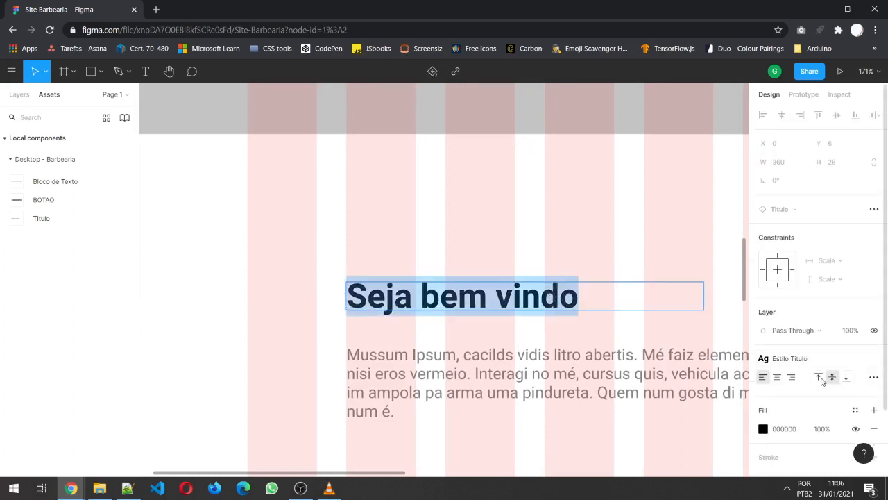
key(Escape)
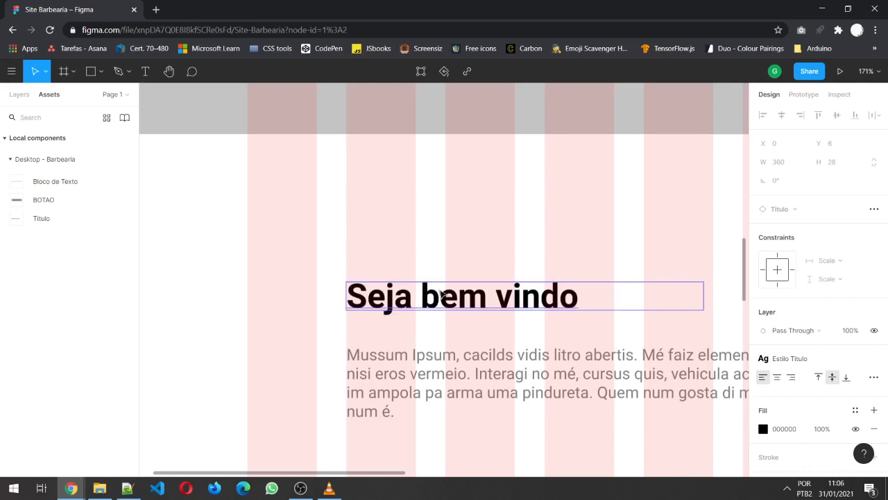
click(560, 259)
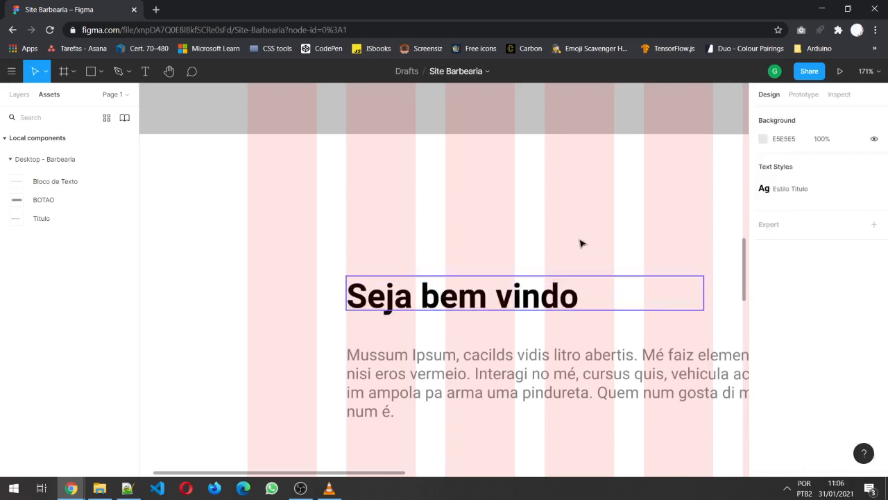
Extend the "Seja bem vindo" heading instance upward so its inner text box is about 38.71 high
click(507, 287)
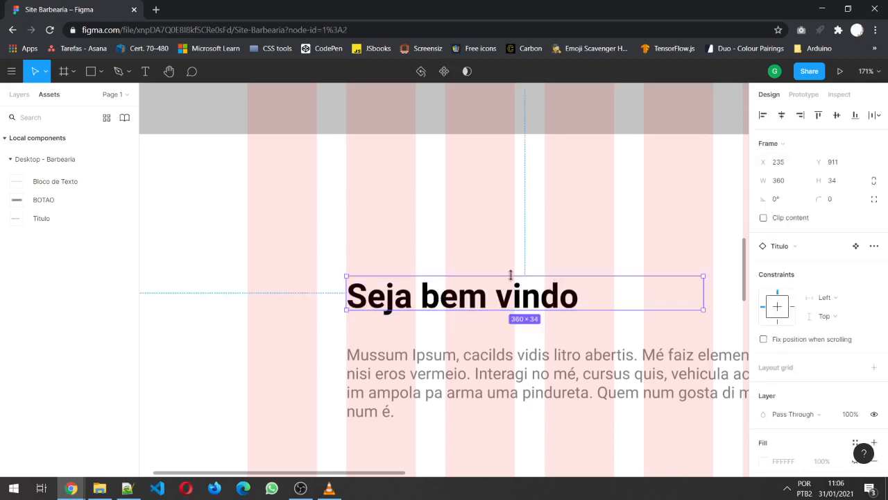
drag(510, 275, 515, 263)
double_click(522, 291)
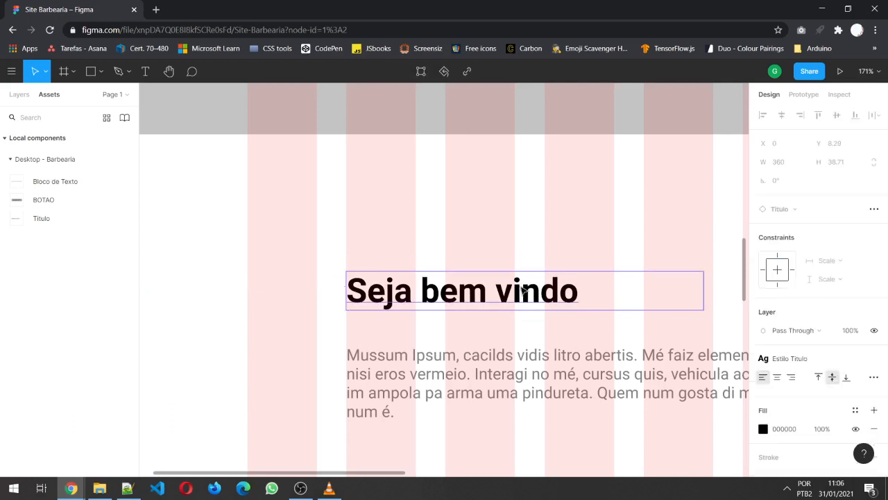
Align the "Seja bem vindo" text vertically to the top of its text box
double_click(522, 291)
click(521, 288)
double_click(520, 287)
triple_click(521, 287)
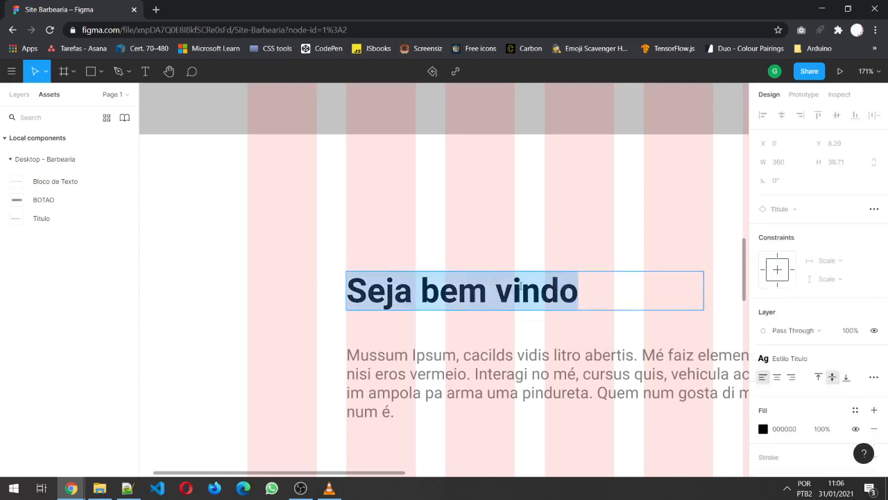
click(824, 380)
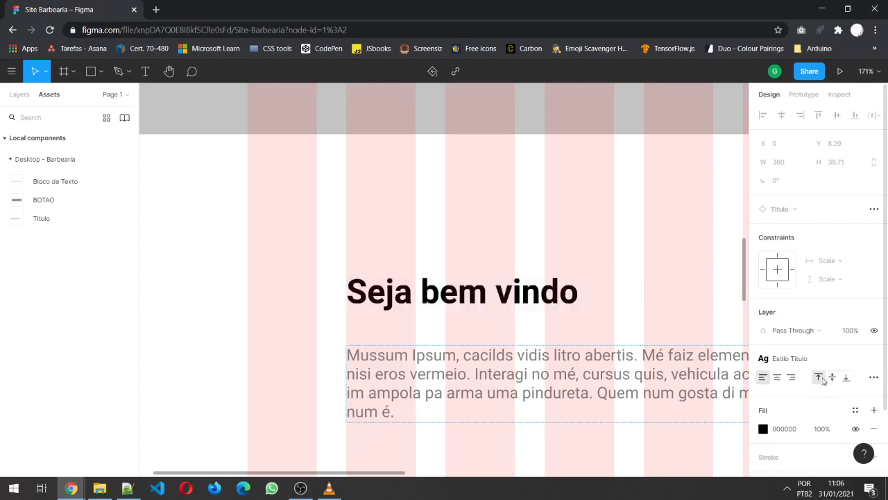
click(521, 308)
key(Escape)
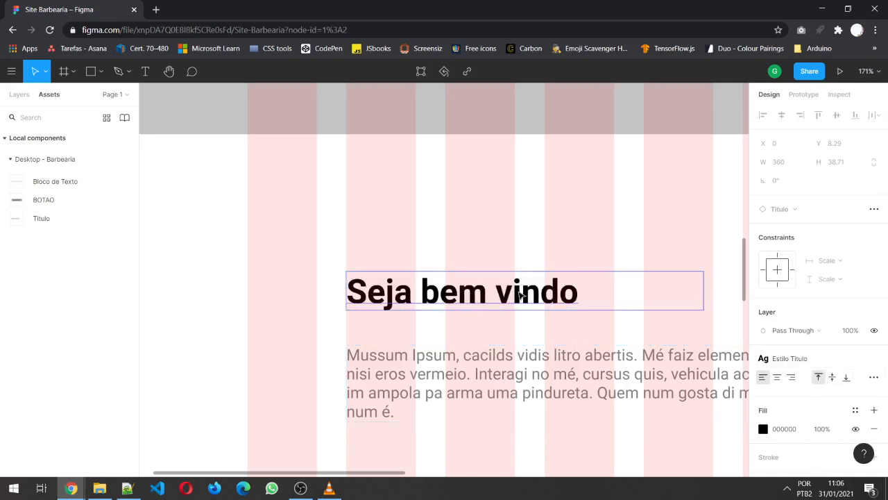
Extend the "Seja bem vindo" heading instance to a height of 48 by lowering its lower edge
key(Escape)
click(570, 299)
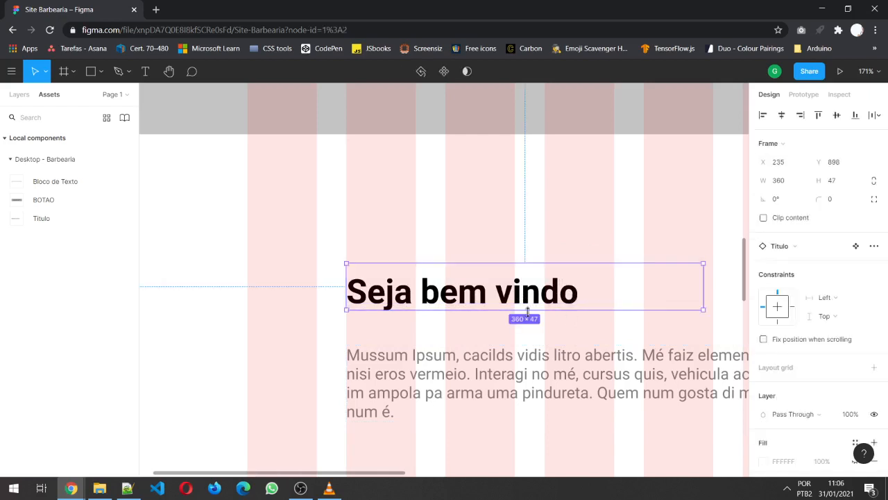
mouse_move(528, 310)
mouse_down()
mouse_move(527, 303)
mouse_move(529, 323)
mouse_move(530, 311)
mouse_up()
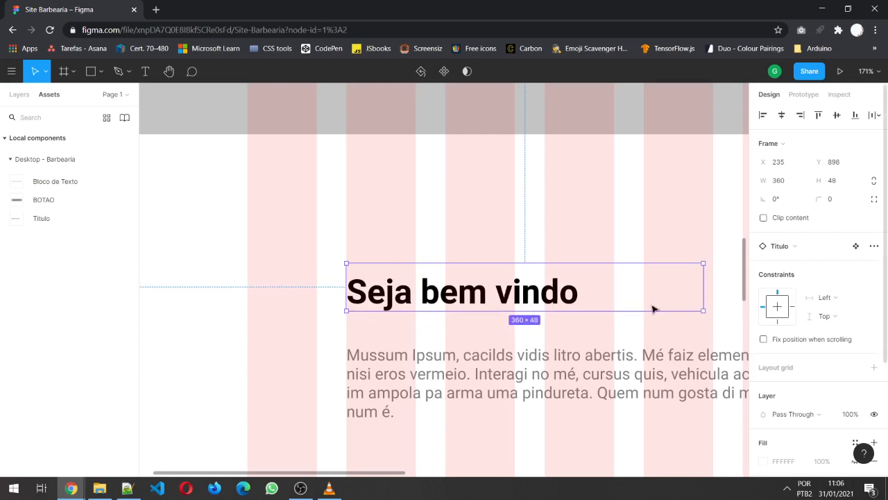
click(617, 245)
Align the "Seja bem vindo" text vertically to the bottom of its text box
click(550, 292)
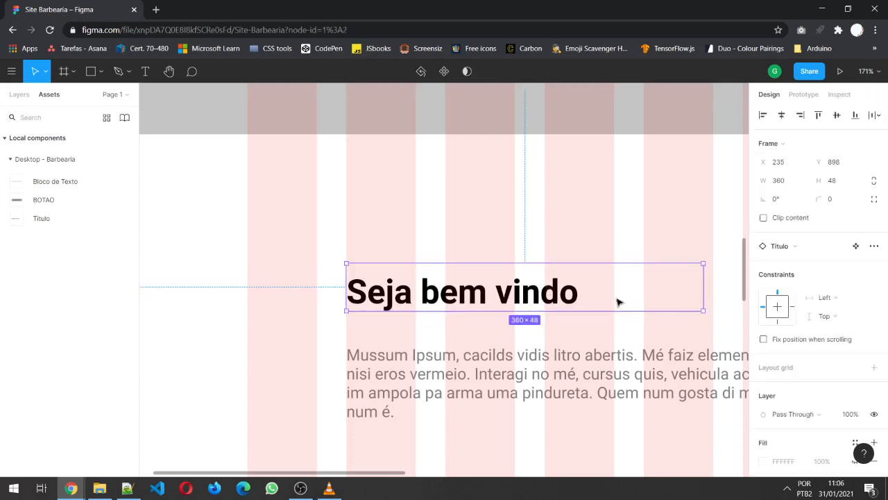
double_click(538, 291)
double_click(539, 292)
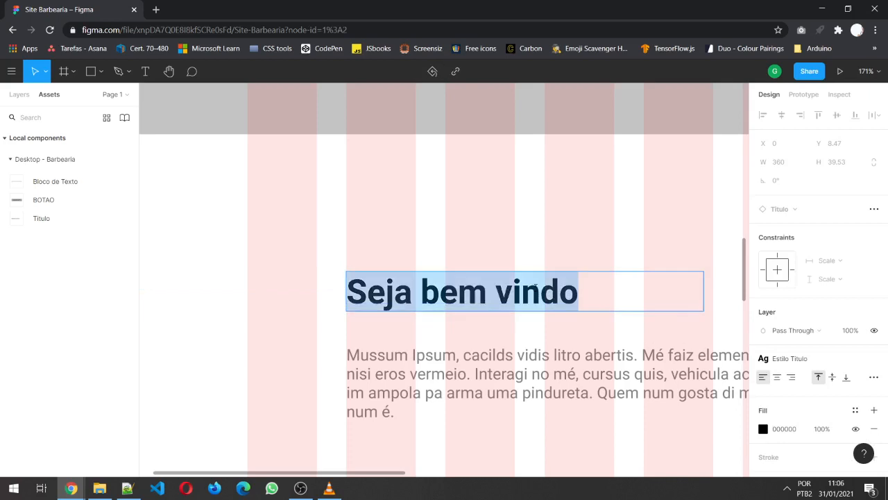
click(845, 378)
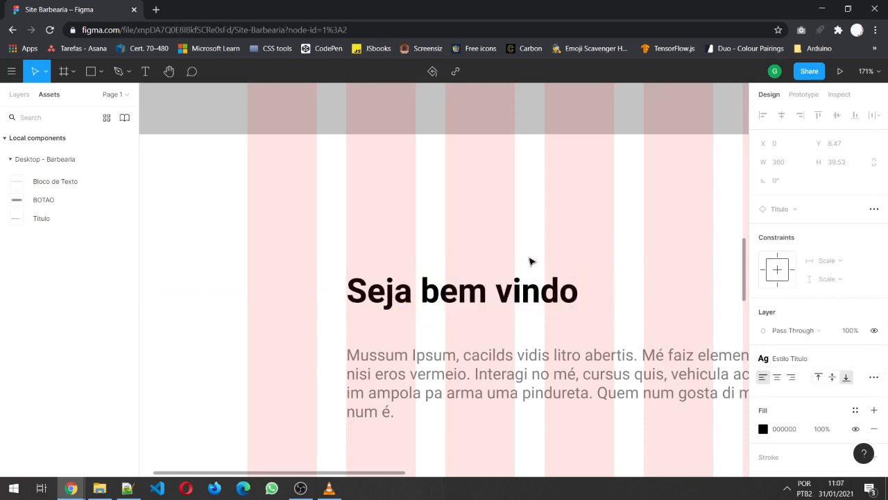
click(486, 234)
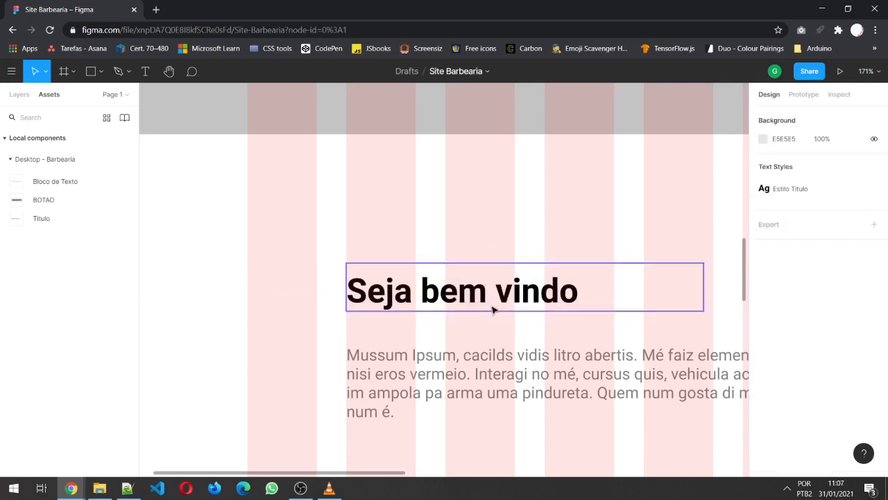
Try to reduce the "Seja bem vindo" heading instance's height to 35 by raising its lower edge
click(492, 310)
drag(542, 311, 544, 298)
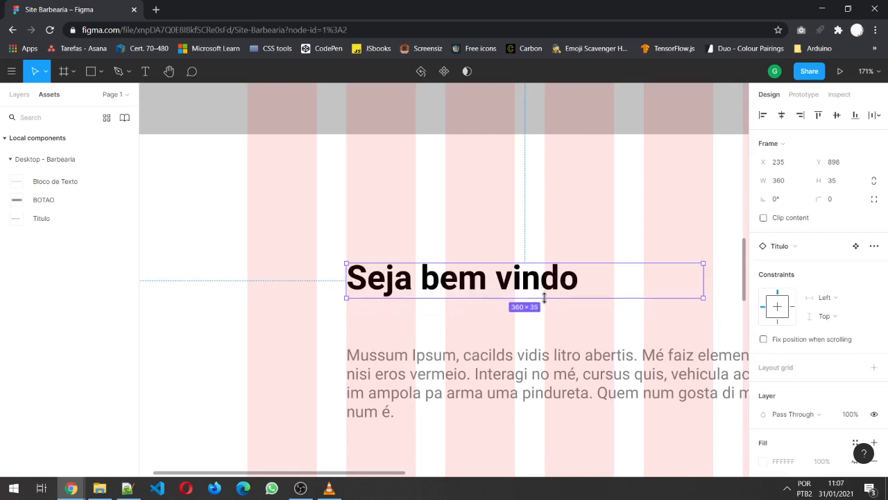
key(ctrl+z)
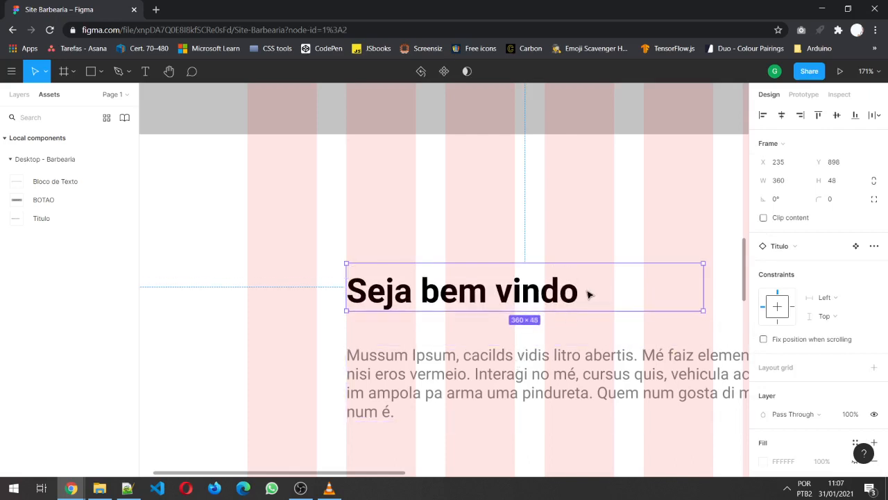
Check the vertical alignment setting of the "Seja bem vindo" inner text
double_click(575, 295)
double_click(573, 293)
click(572, 292)
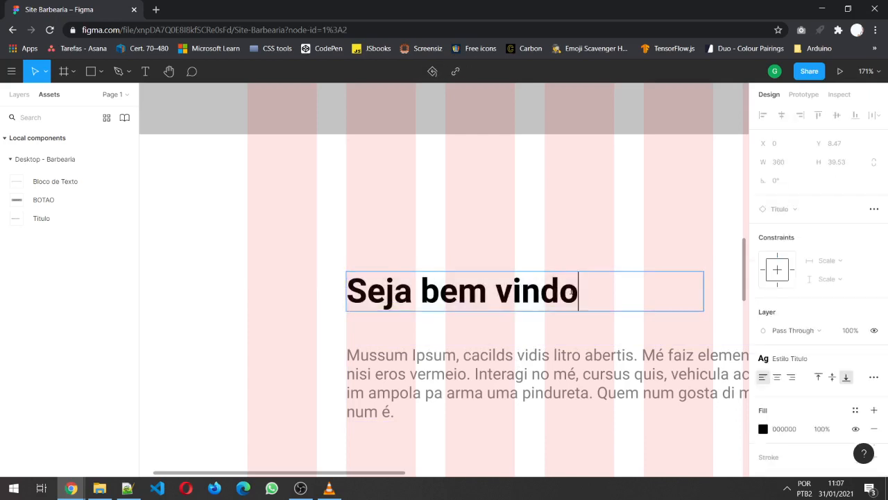
triple_click(572, 291)
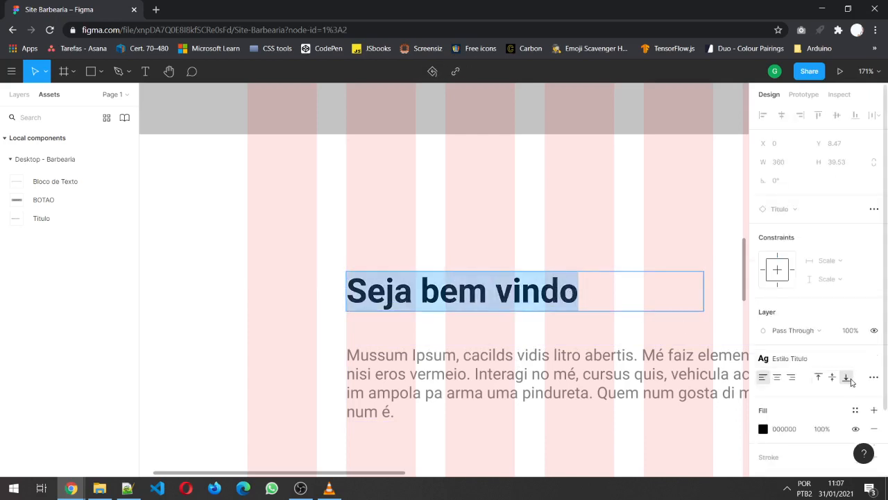
key(Escape)
key(Escape)
Reduce the "Seja bem vindo" heading instance's height to 32 by raising its lower edge
click(530, 309)
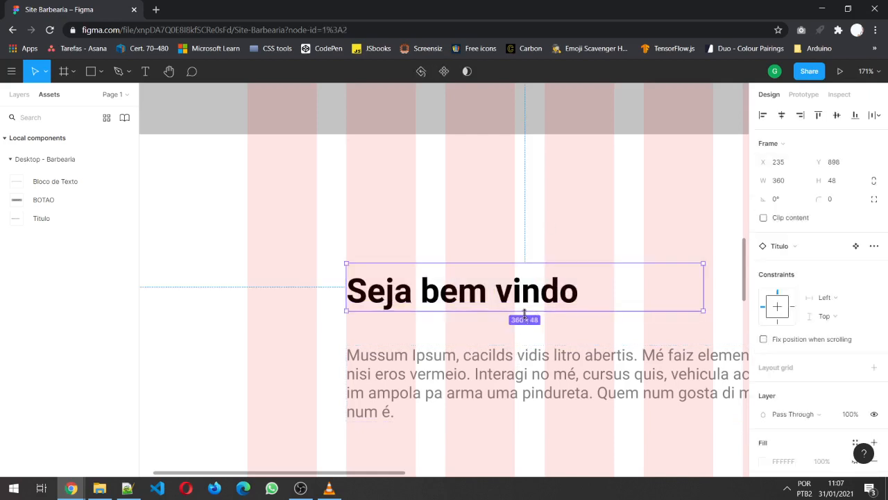
drag(526, 310, 529, 295)
click(454, 215)
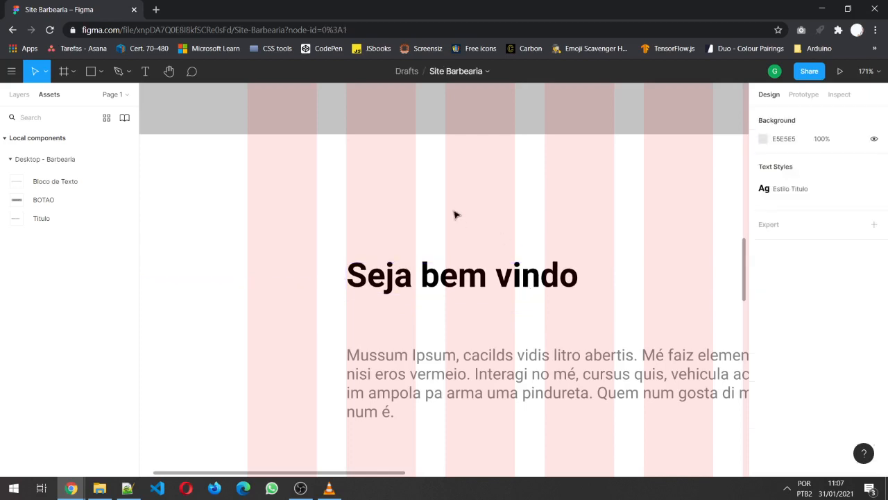
Measure the vertical gap between the "Seja bem vindo" heading and the description block below it
scroll(544, 370, down, 3)
scroll(544, 369, down, 2)
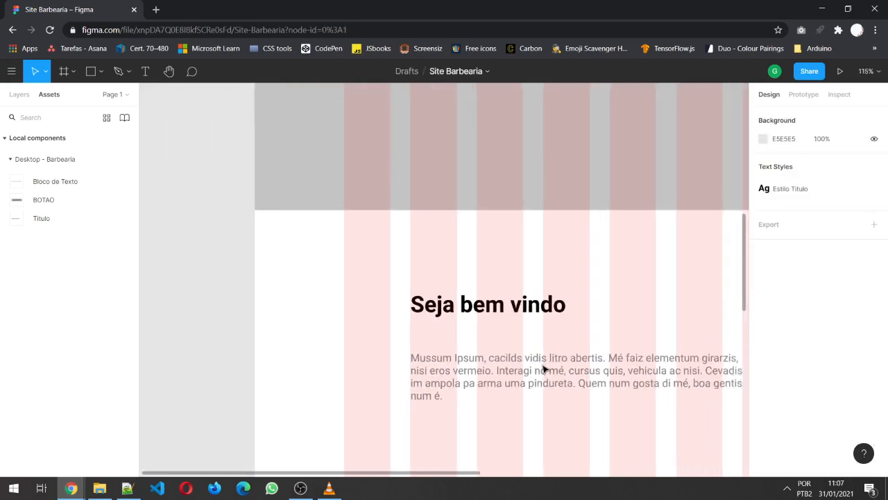
scroll(545, 369, down, 1)
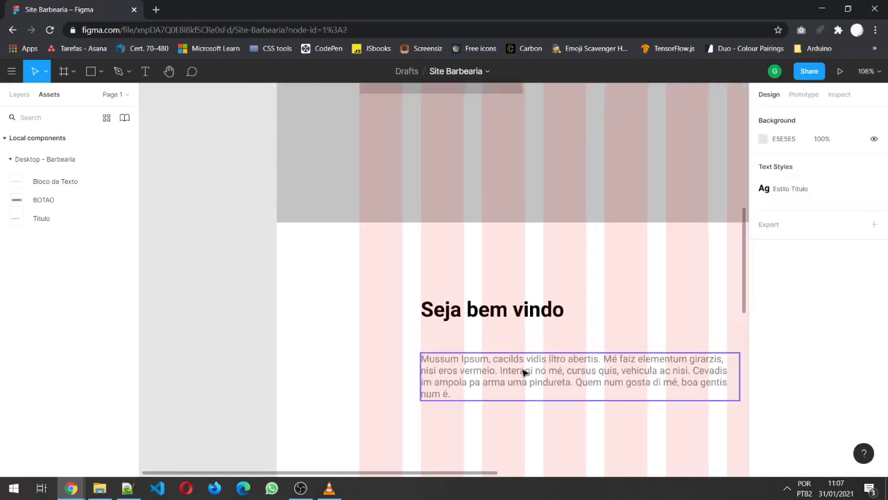
click(524, 365)
key(alt)
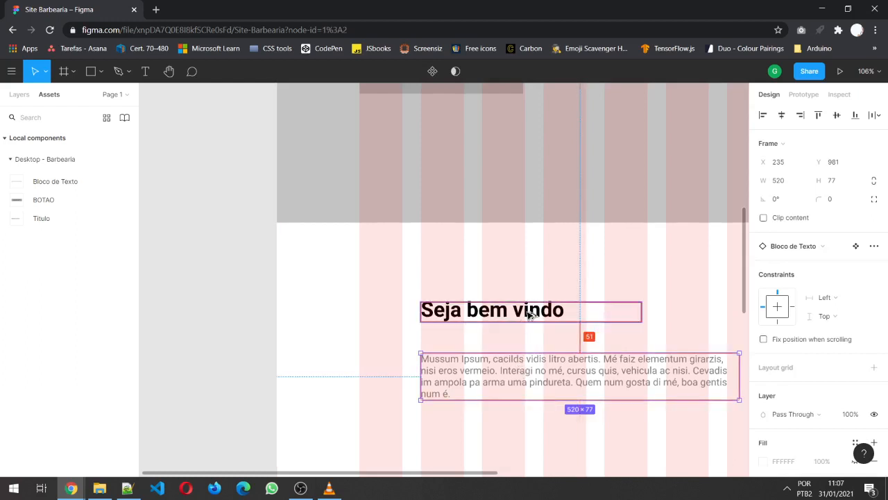
click(497, 338)
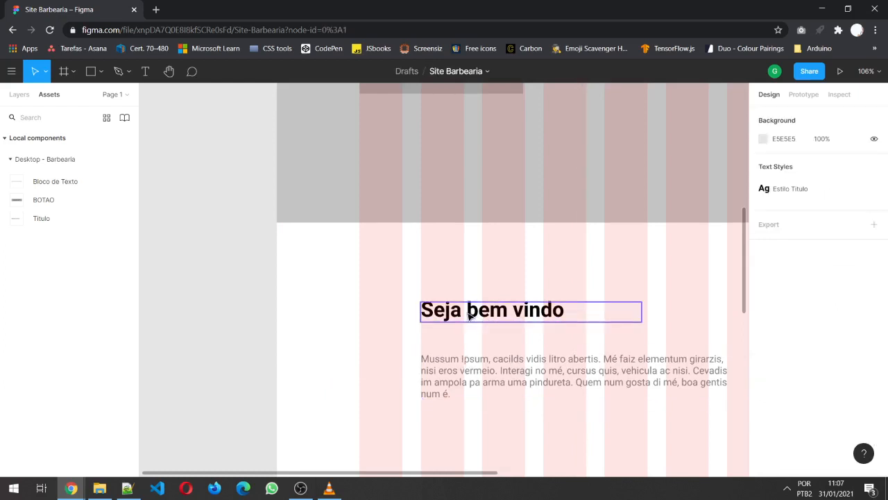
click(479, 372)
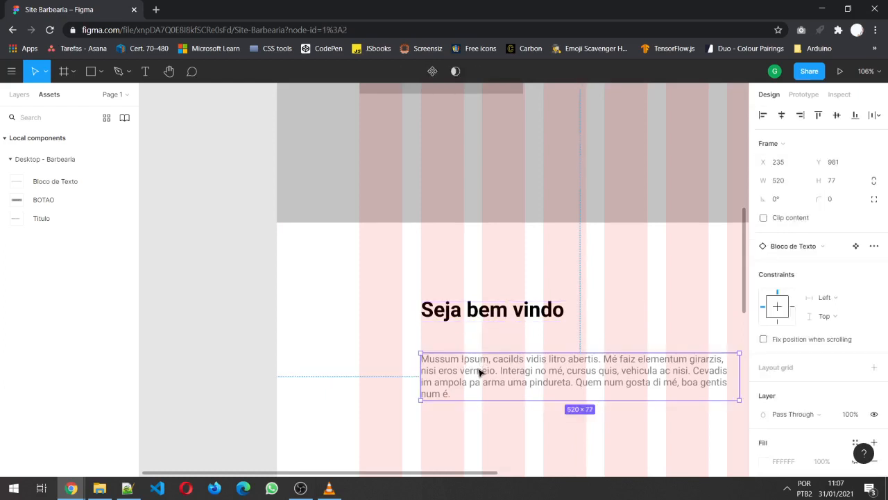
key(alt)
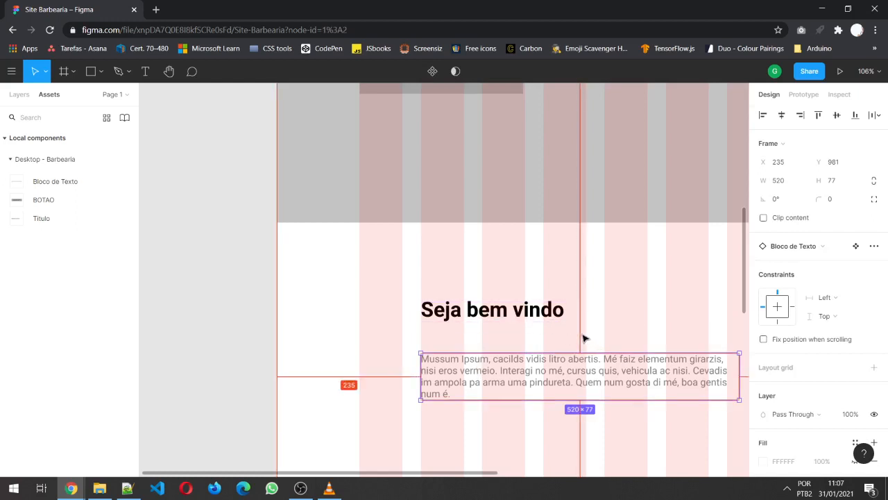
Measure the gap between the hero's heading and description, and consult the Espaçamento scale above the desktop frame
drag(747, 292, 748, 185)
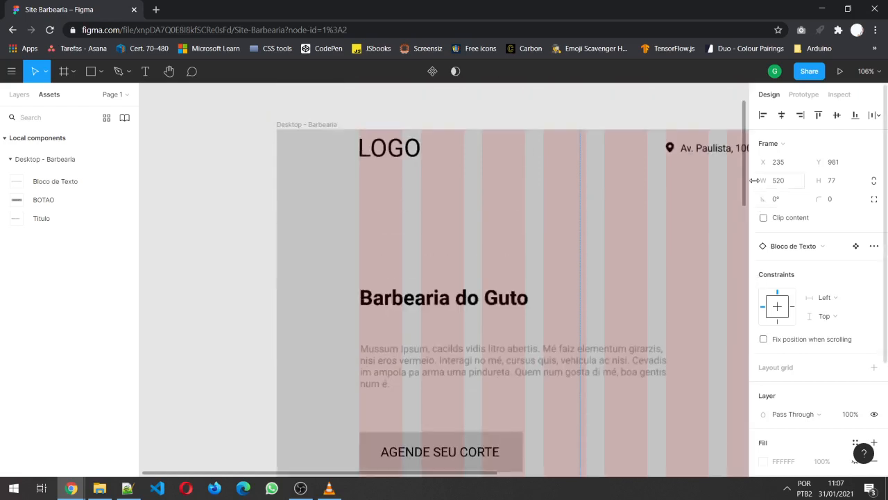
click(409, 380)
double_click(410, 375)
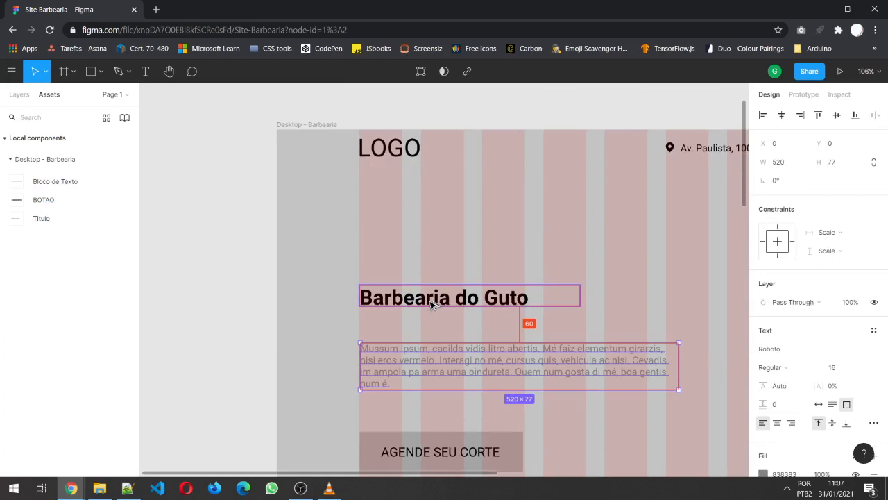
scroll(674, 244, down, 3)
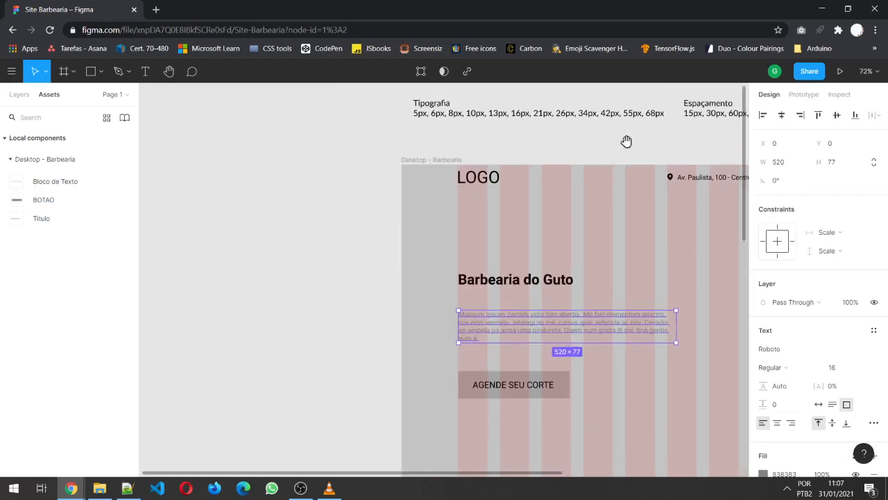
scroll(626, 141, right, 5)
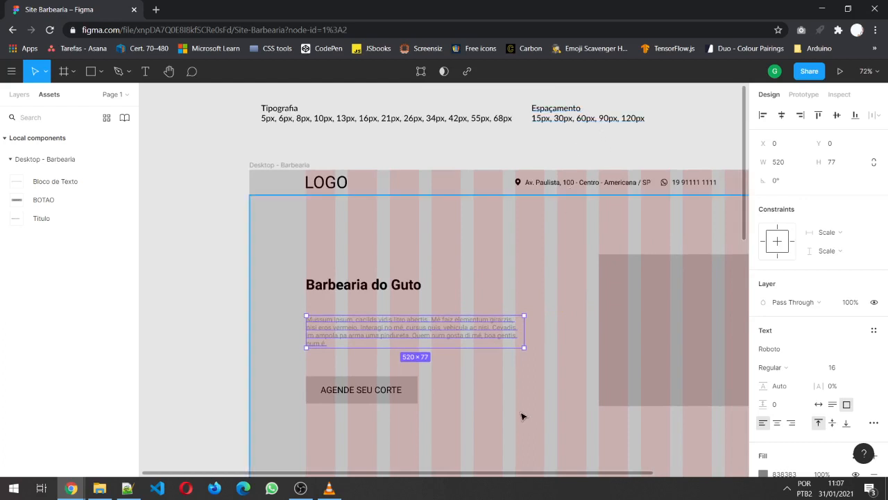
Move the description block below "Seja bem vindo" up to Y 960, keeping it aligned with the heading at X 235
scroll(522, 417, down, 5)
click(360, 357)
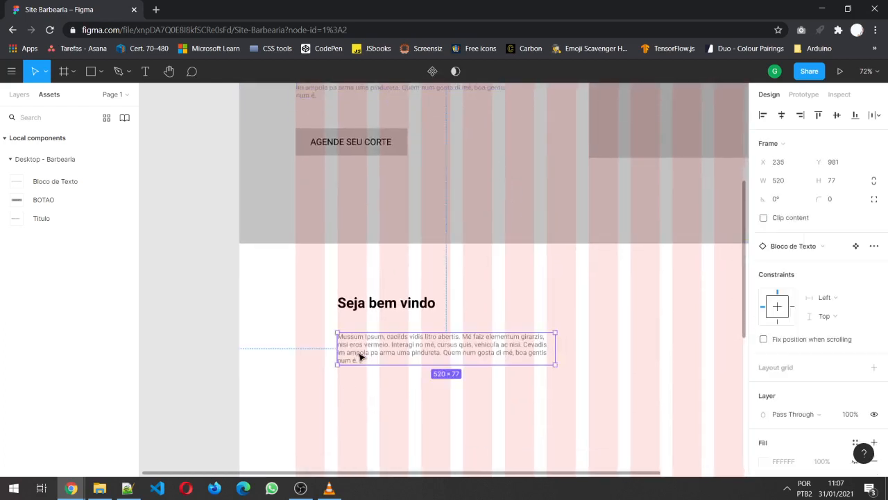
key(alt)
drag(455, 336, 434, 333)
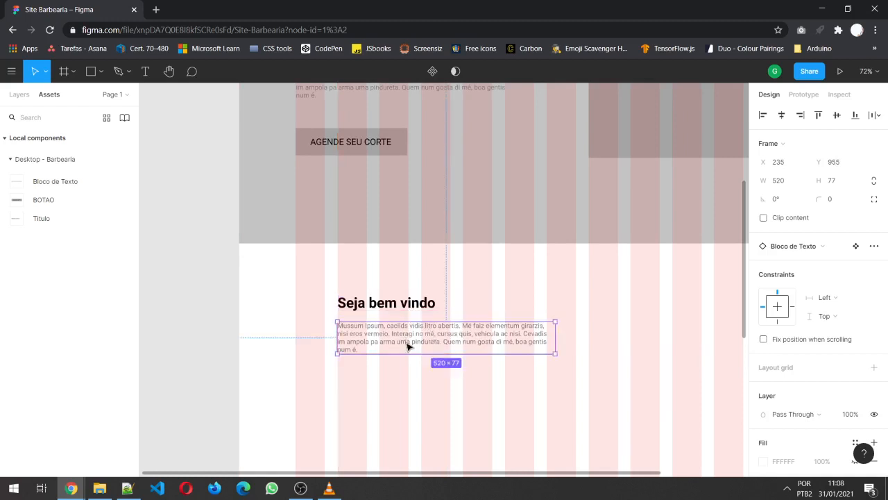
drag(408, 346, 408, 347)
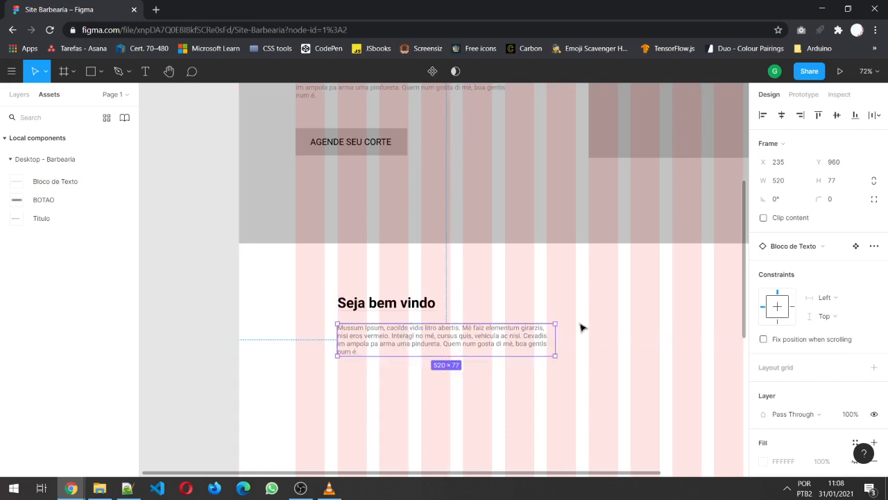
drag(747, 305, 744, 345)
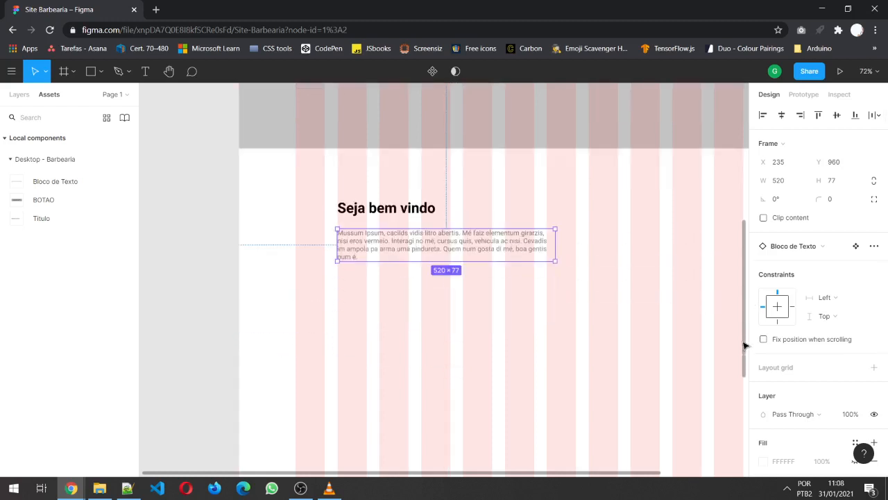
scroll(494, 301, down, 3)
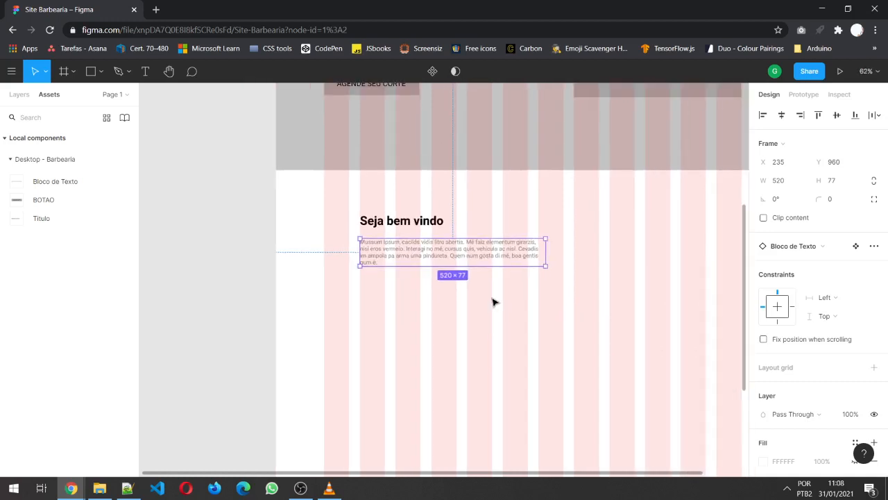
click(206, 242)
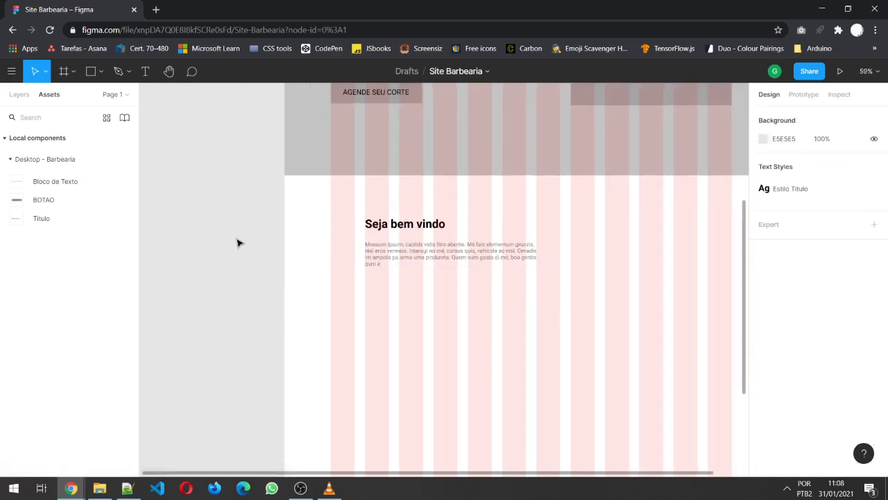
click(375, 226)
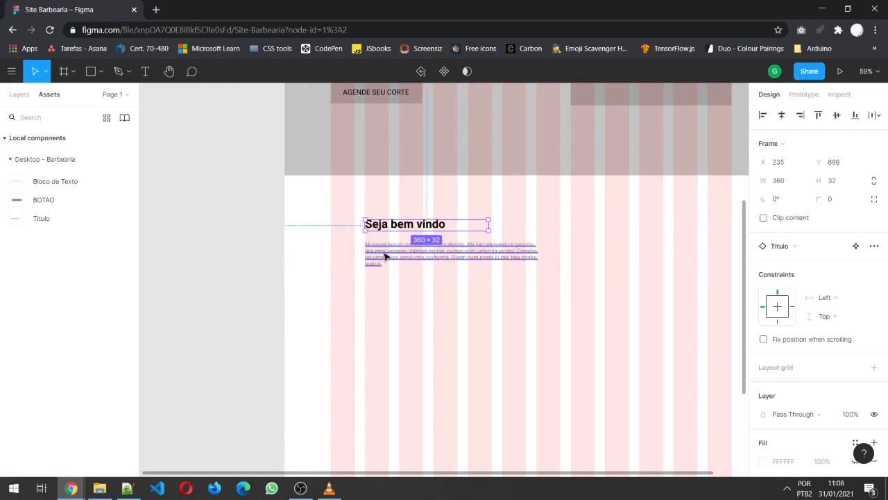
click(431, 260)
shift+click(394, 233)
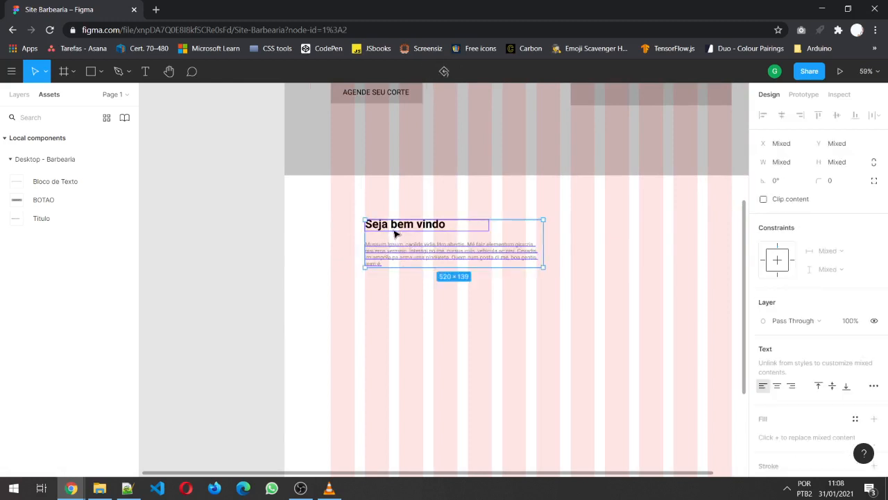
click(11, 161)
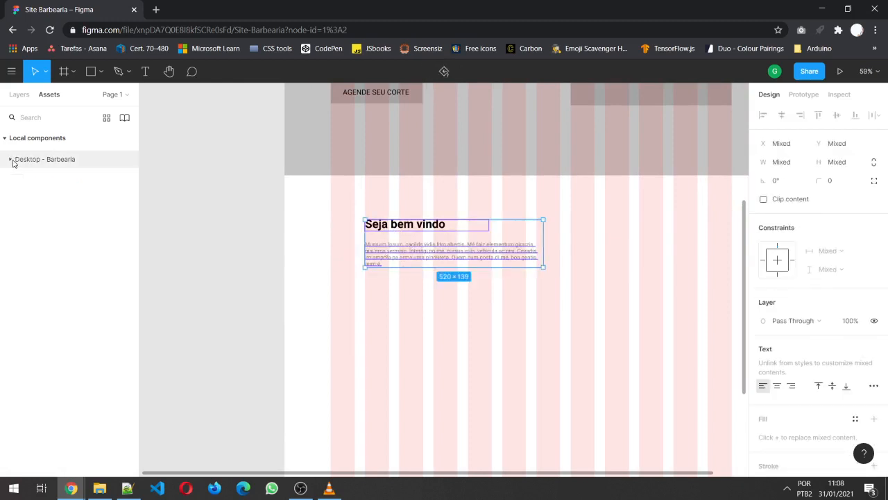
click(11, 161)
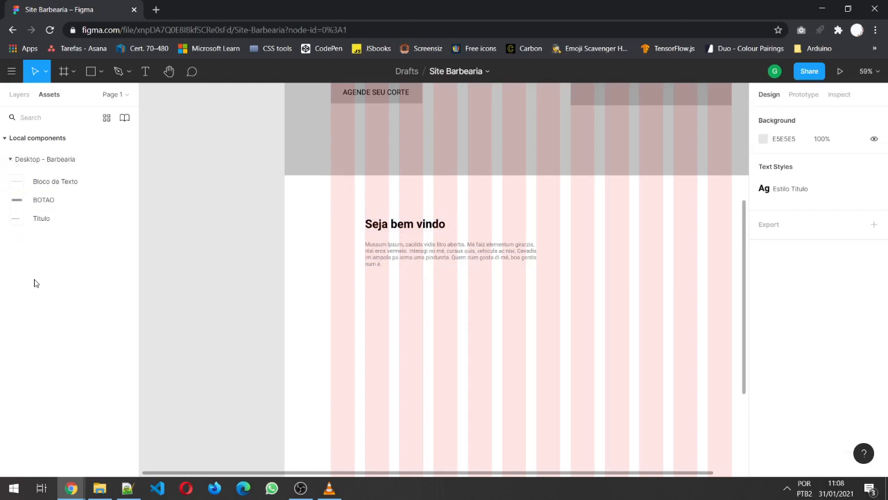
Show the layer structure and collapse the HERO group and the new section's Titulo and Bloco de Texto instances
click(23, 98)
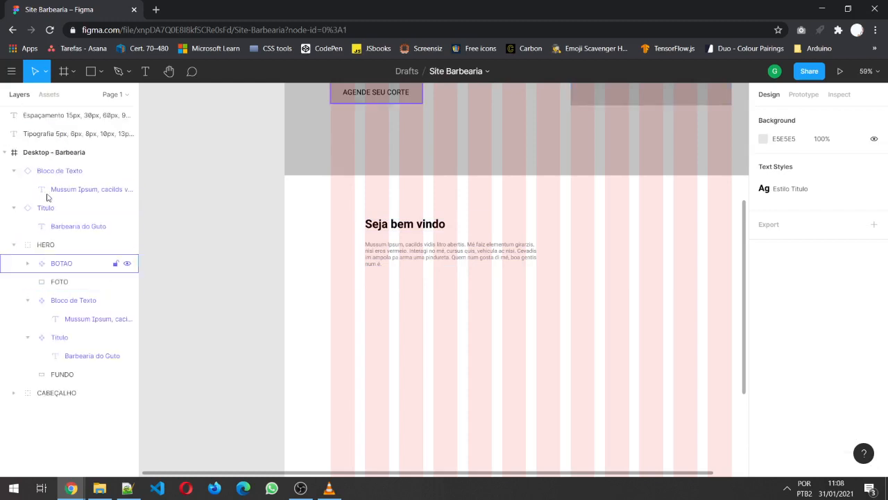
click(13, 244)
click(14, 207)
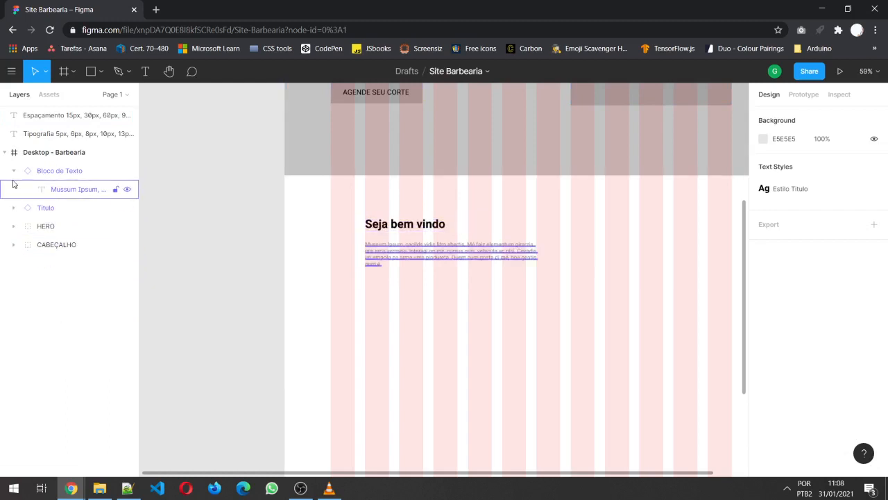
click(13, 170)
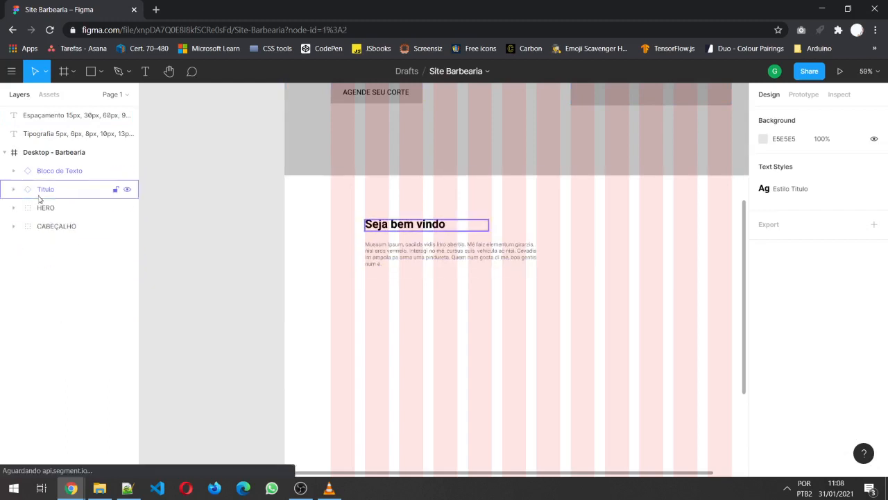
Group the new section's Titulo and Bloco de Texto instances and rename the group as SOBRE
click(24, 189)
shift+click(56, 175)
right_click(57, 175)
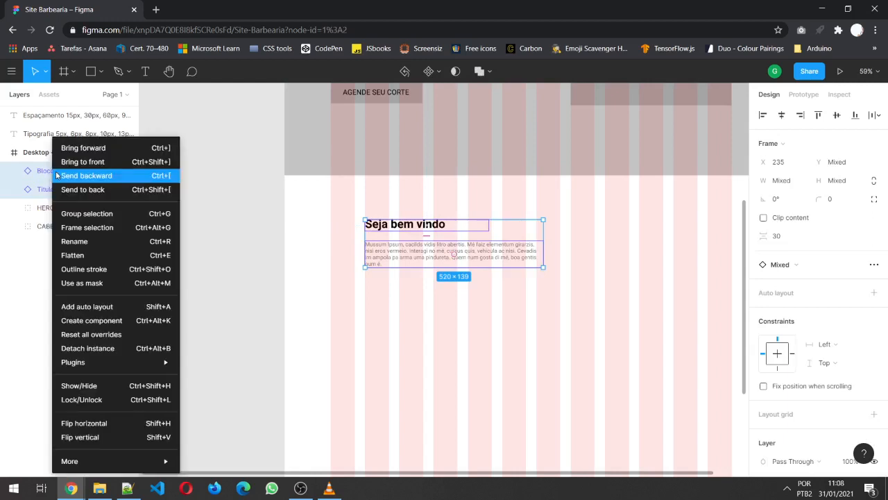
click(106, 215)
double_click(81, 173)
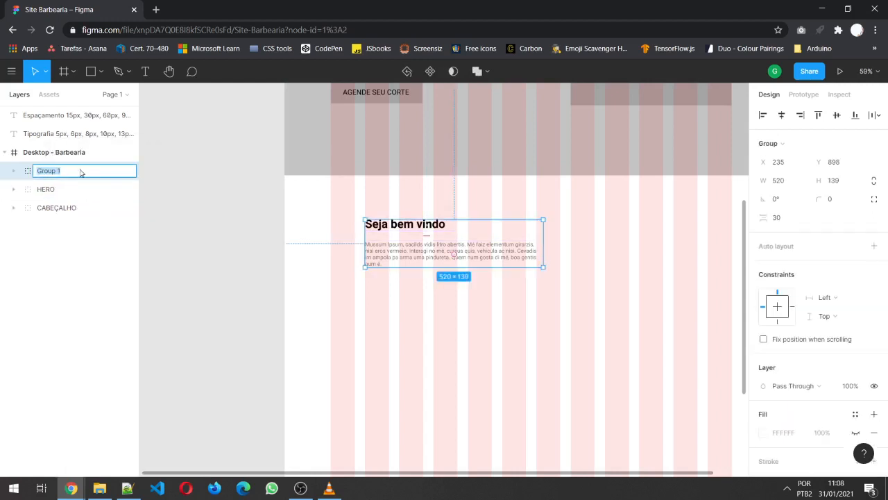
text(Sobr)
key(Return)
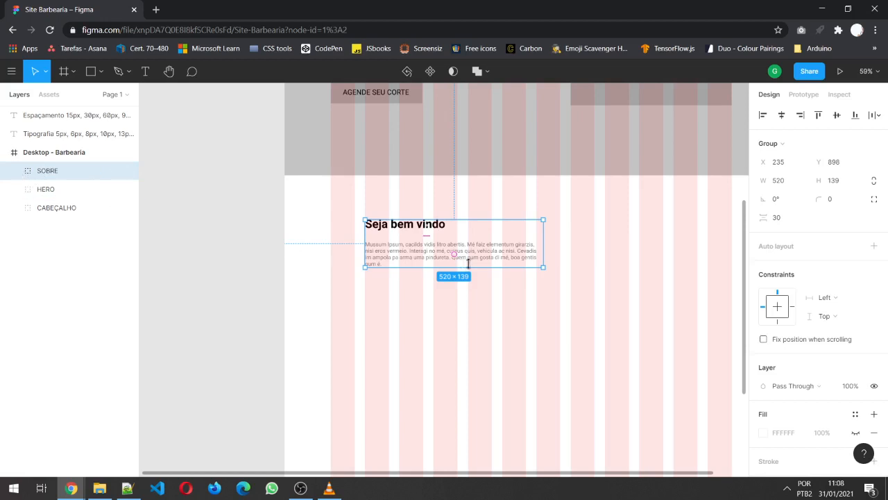
Move the SOBRE group down to Y 989, keeping X 235, and expand its layers
drag(504, 254, 501, 285)
click(13, 172)
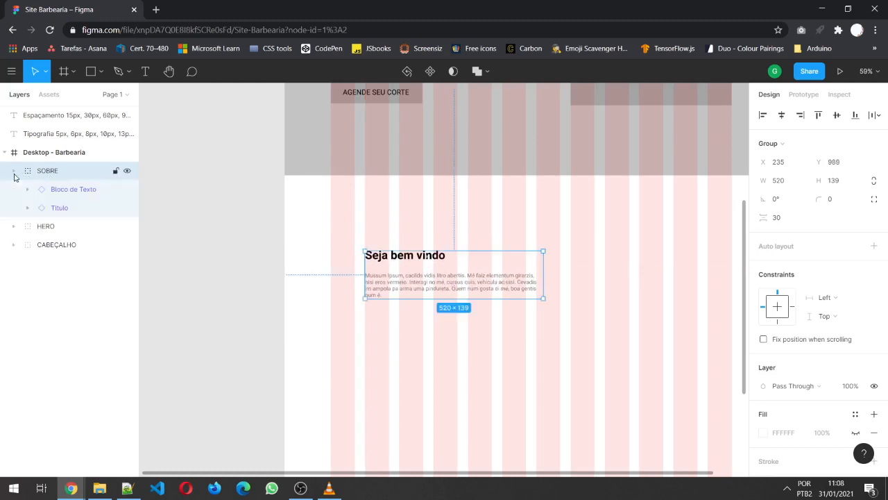
click(389, 233)
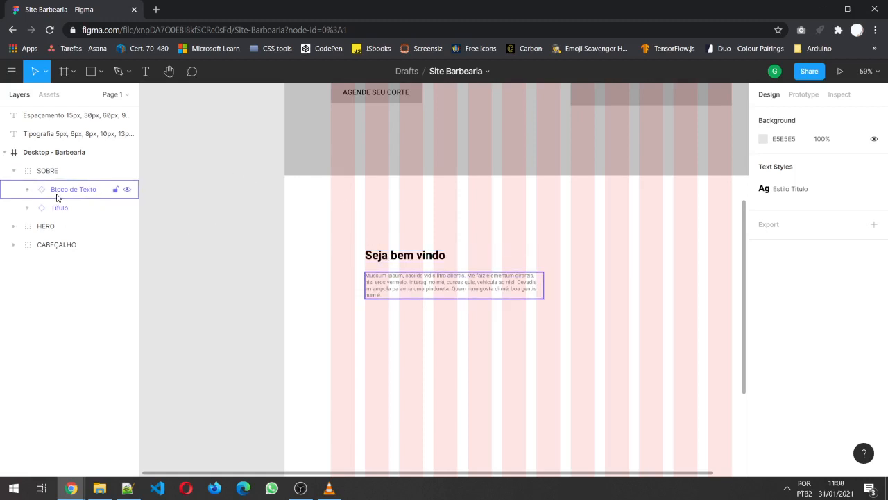
click(146, 71)
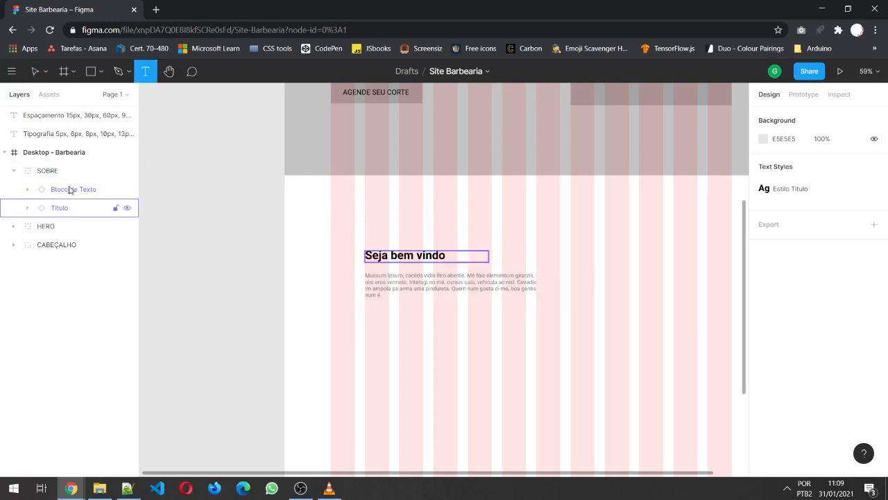
click(367, 232)
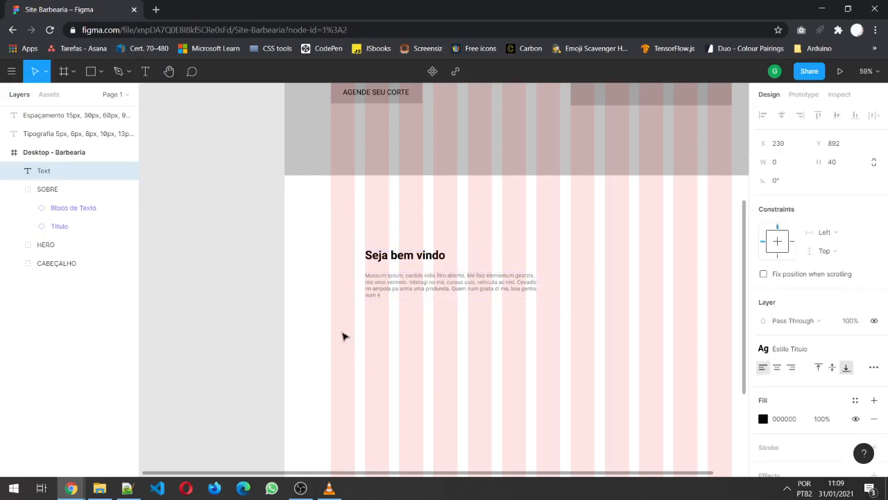
click(370, 232)
key(s)
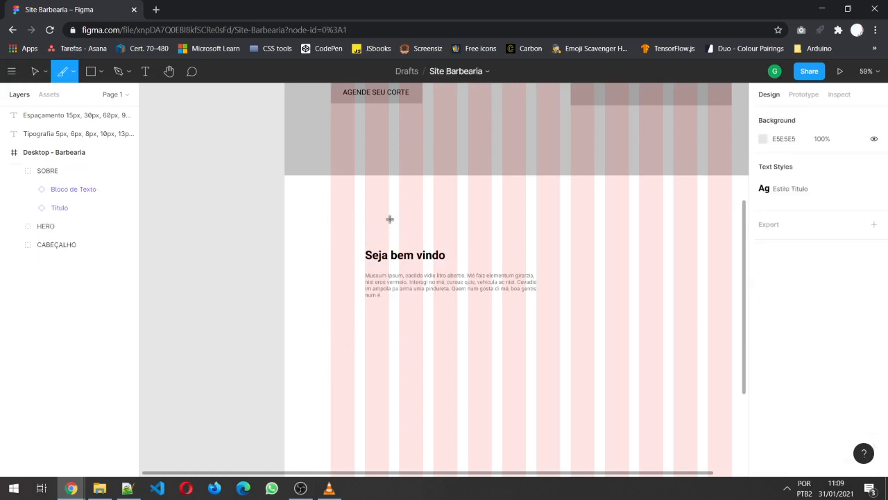
click(154, 77)
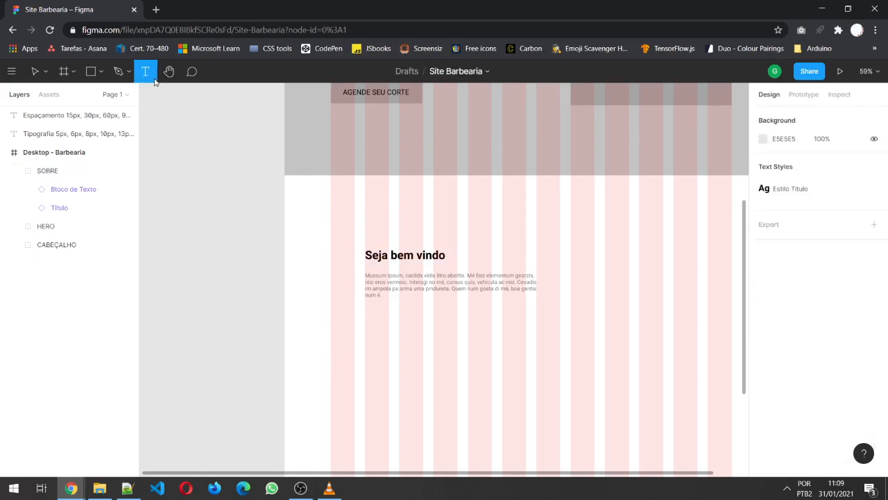
click(372, 220)
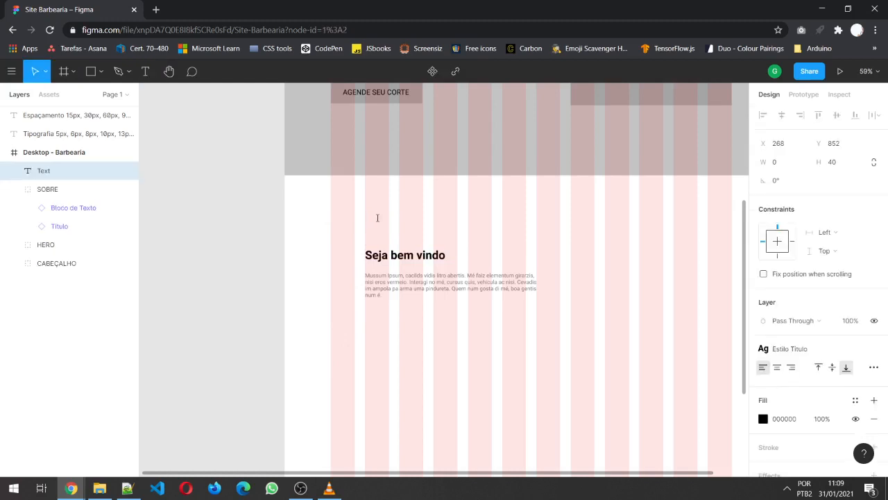
key(Escape)
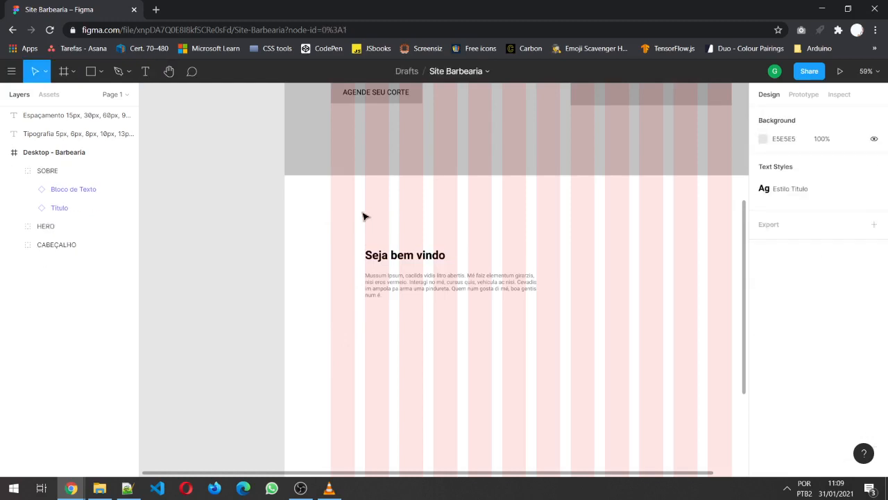
Add the text "Sobre a Barbearia" above "Seja bem vindo" and align it with the heading at X 235, Y 872
click(144, 72)
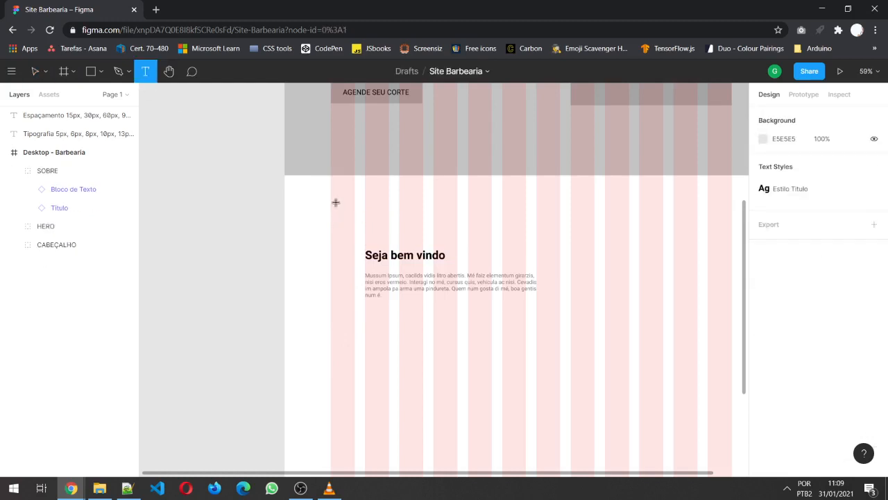
click(371, 222)
text(DDD)
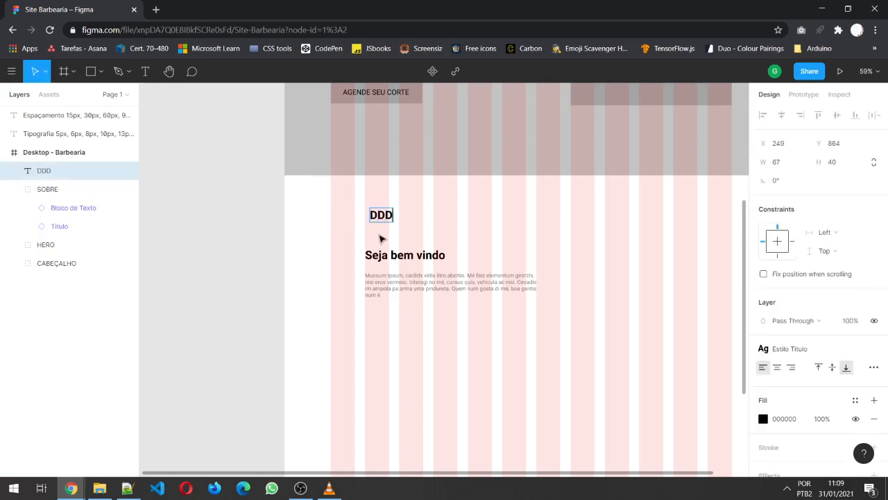
key(BackSpace)
key(BackSpace)
key(BackSpace)
text(sOBRE)
key(BackSpace)
key(BackSpace)
key(BackSpace)
key(BackSpace)
key(BackSpace)
text(Sobre a)
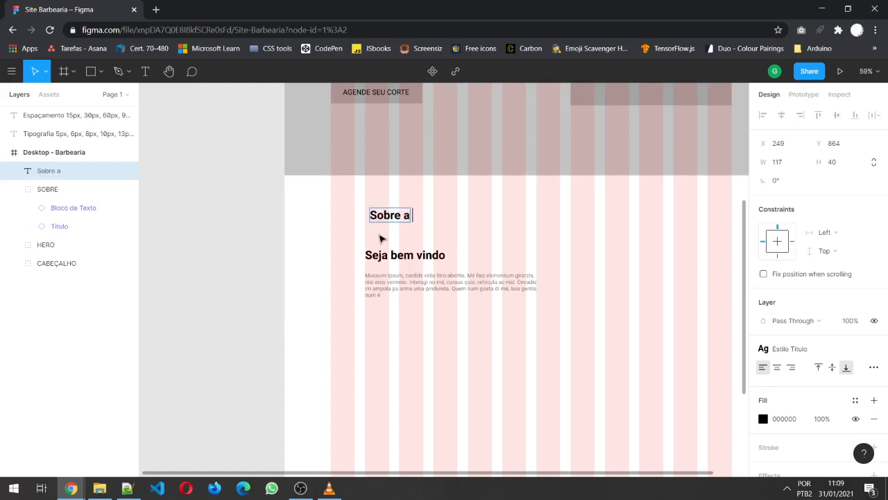
text( Barbearia)
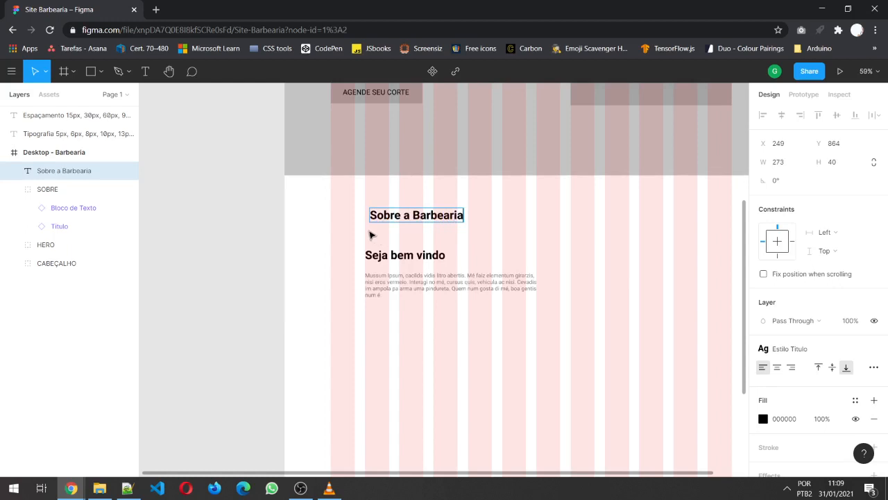
key(Escape)
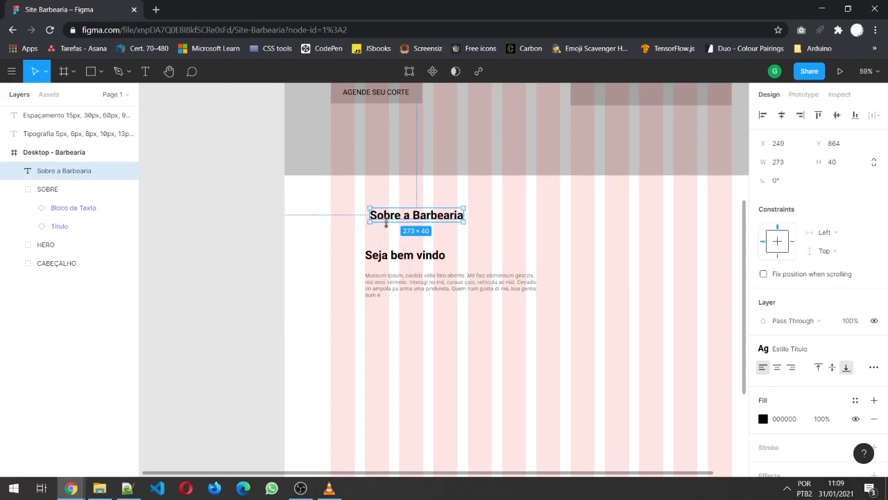
drag(411, 217, 407, 220)
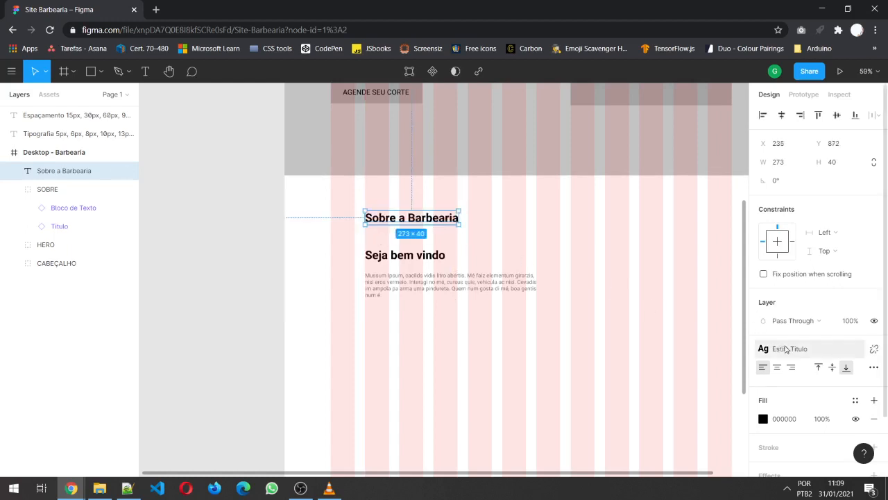
Detach the Estilo Titulo style from "Sobre a Barbearia", consult the Tipografia scale, and set the font size to 21
click(873, 349)
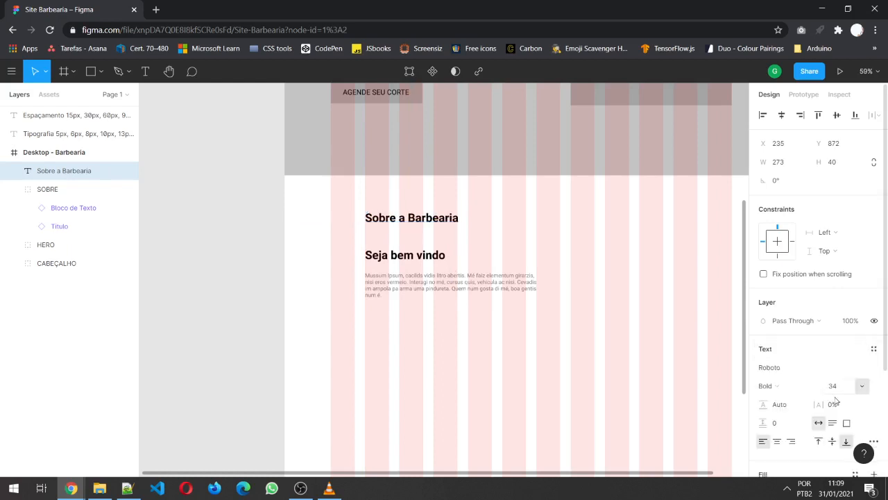
scroll(878, 348, down, 3)
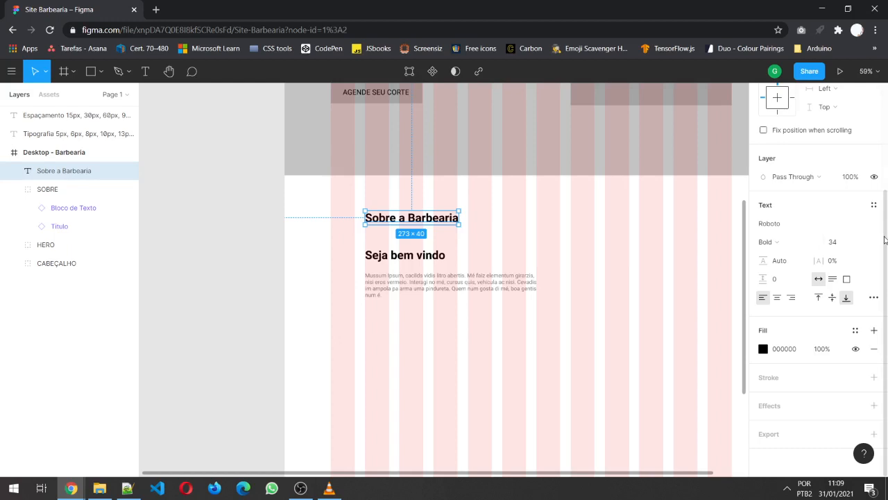
scroll(875, 173, up, 3)
scroll(581, 337, up, 2)
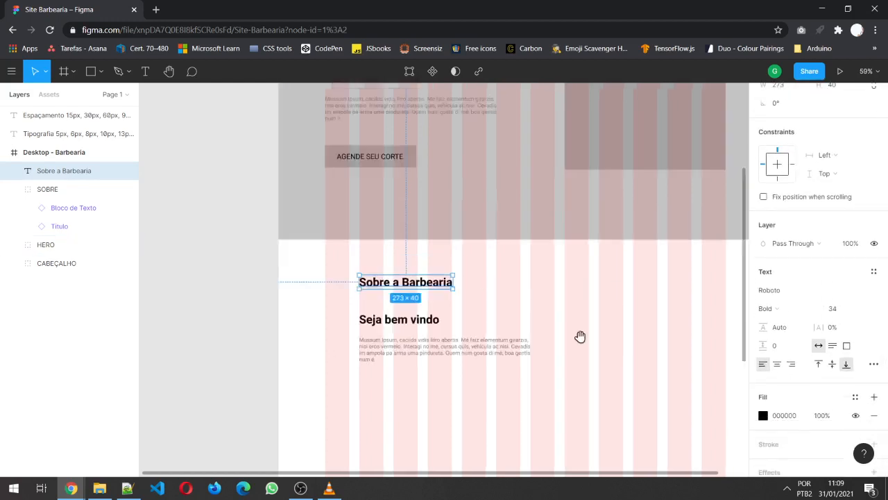
drag(580, 336, 582, 439)
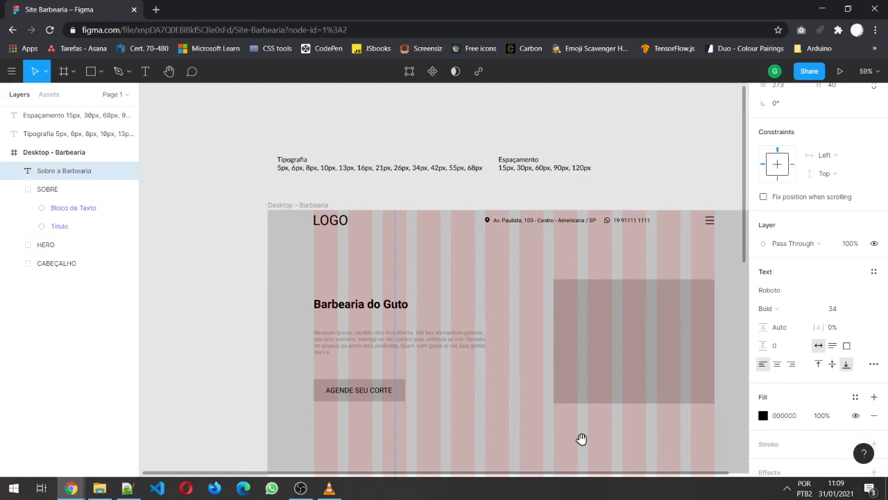
scroll(582, 439, down, 5)
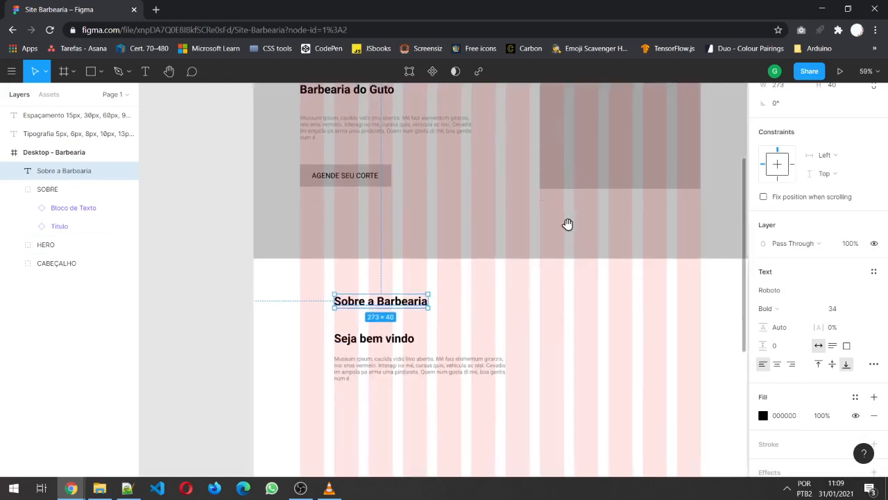
click(836, 309)
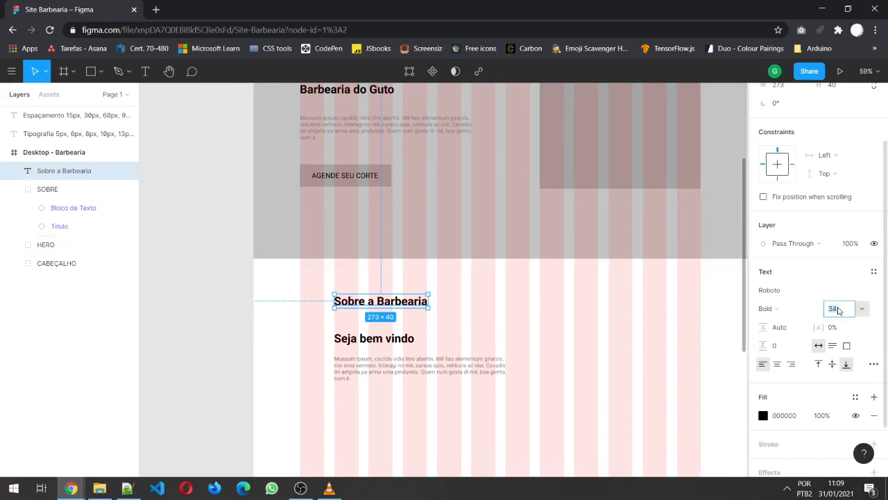
text(21)
key(Return)
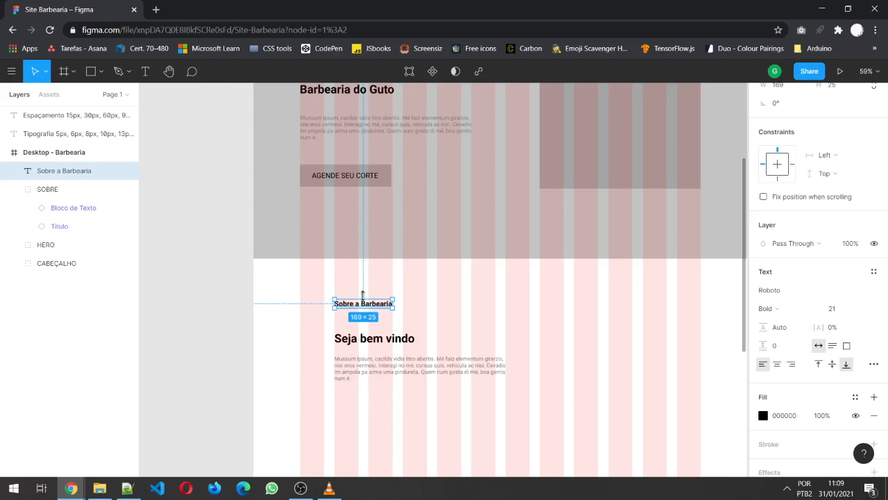
Align the "Sobre a Barbearia" text vertically to the middle of its box
ctrl+scroll(364, 306, up, 5)
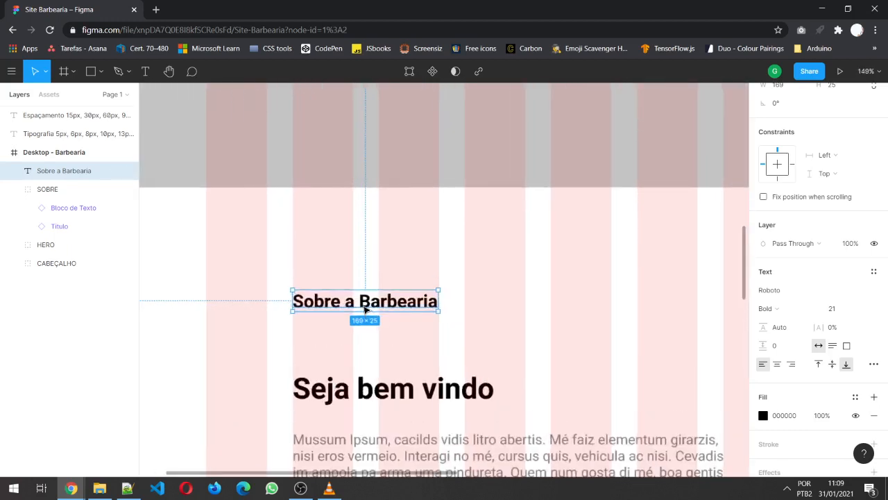
ctrl+scroll(365, 309, up, 2)
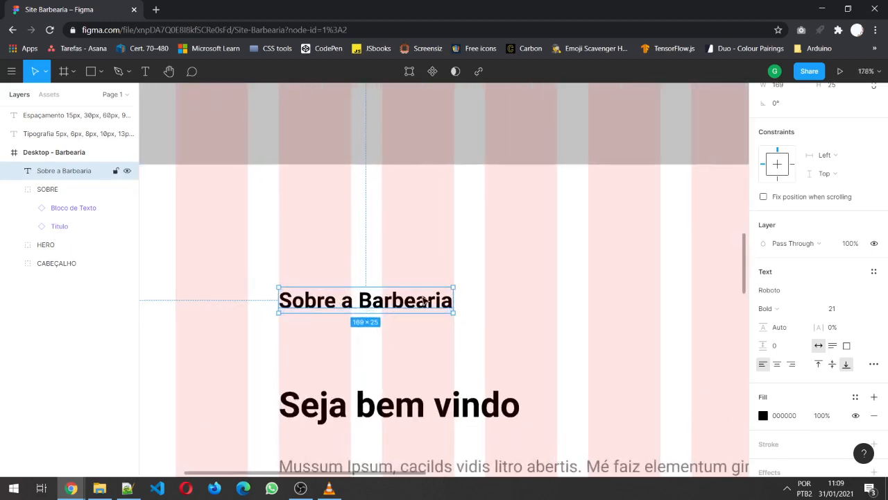
double_click(423, 301)
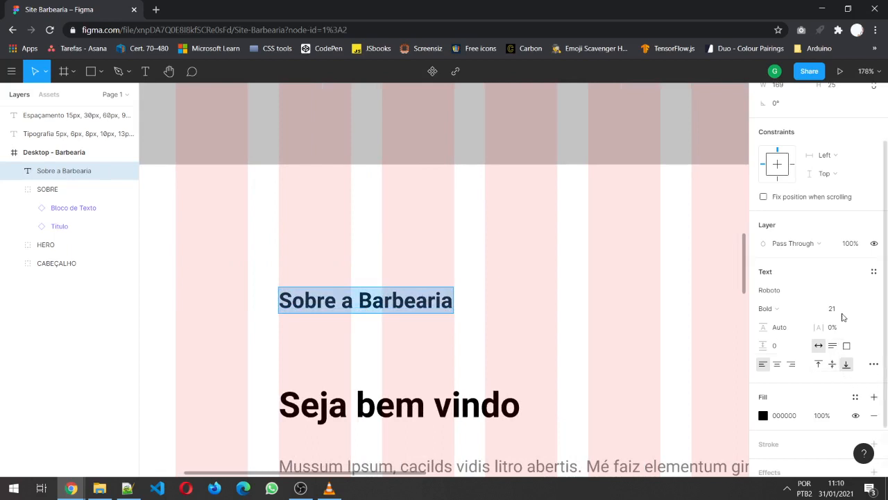
click(833, 362)
click(384, 300)
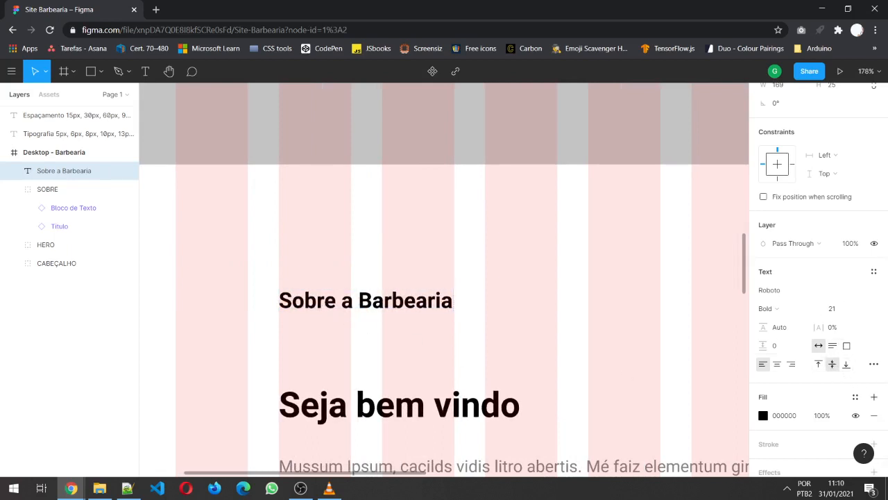
double_click(384, 300)
key(Escape)
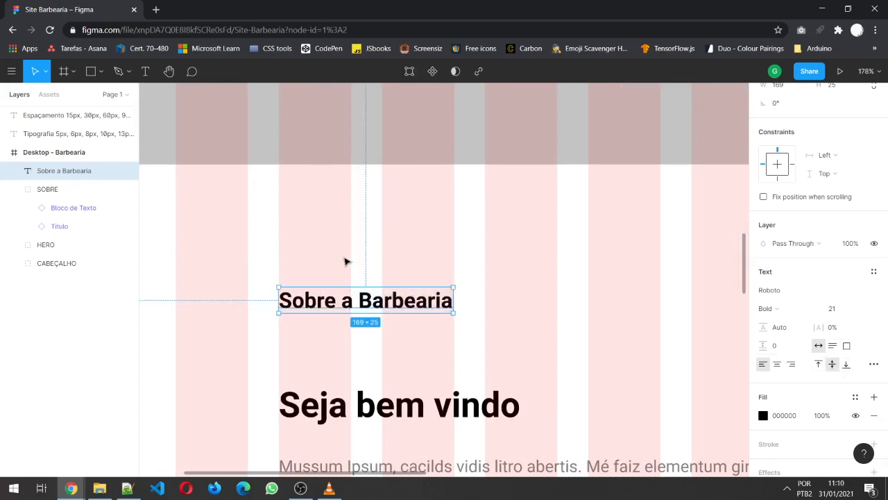
Reduce the height of the "Sobre a Barbearia" text box to 17 so it fits the letters tightly
drag(373, 313, 374, 303)
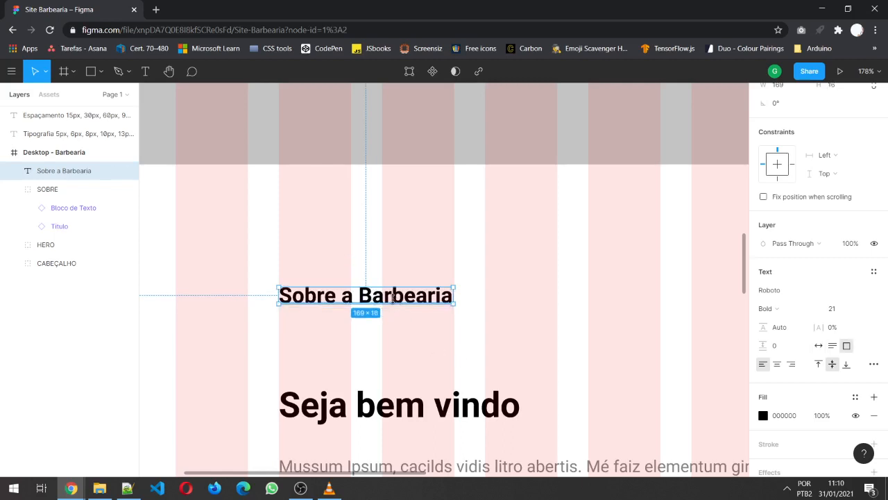
scroll(394, 301, up, 5)
scroll(394, 301, up, 1)
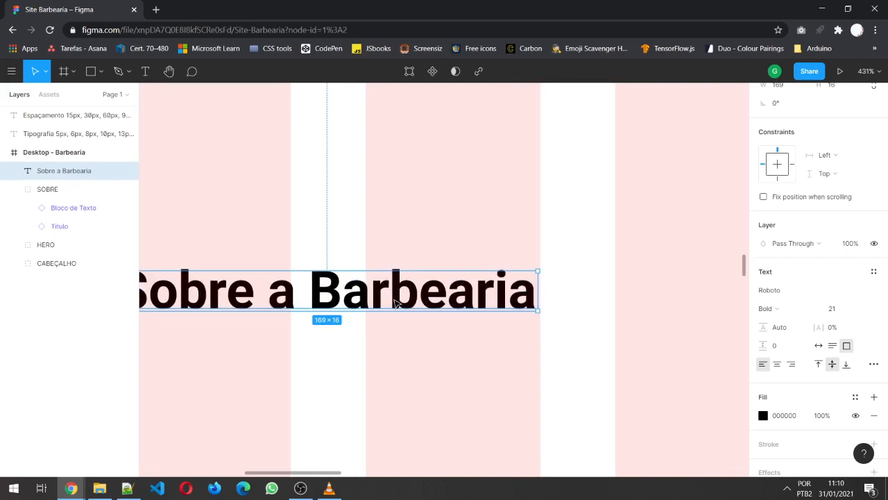
drag(368, 314, 371, 315)
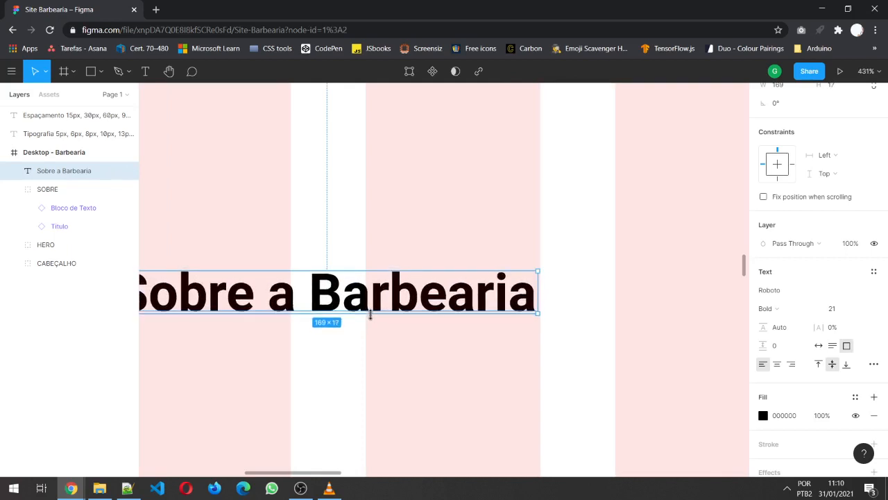
click(254, 352)
scroll(419, 378, down, 5)
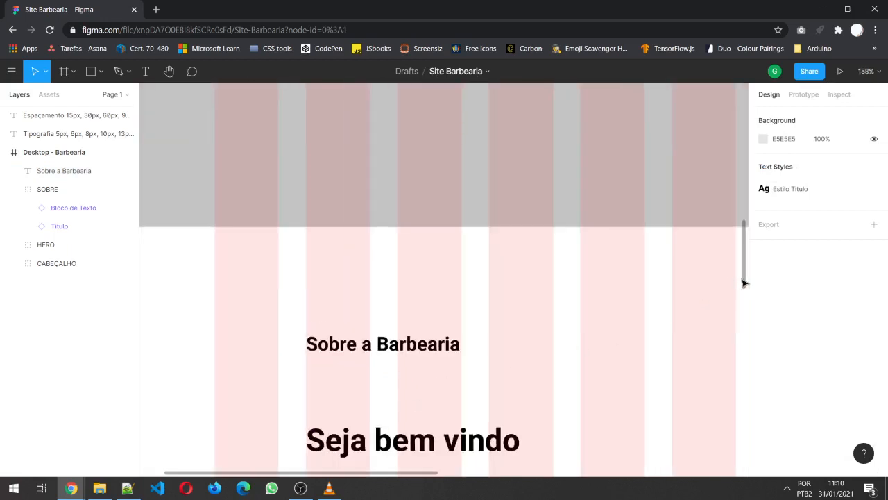
drag(744, 282, 744, 317)
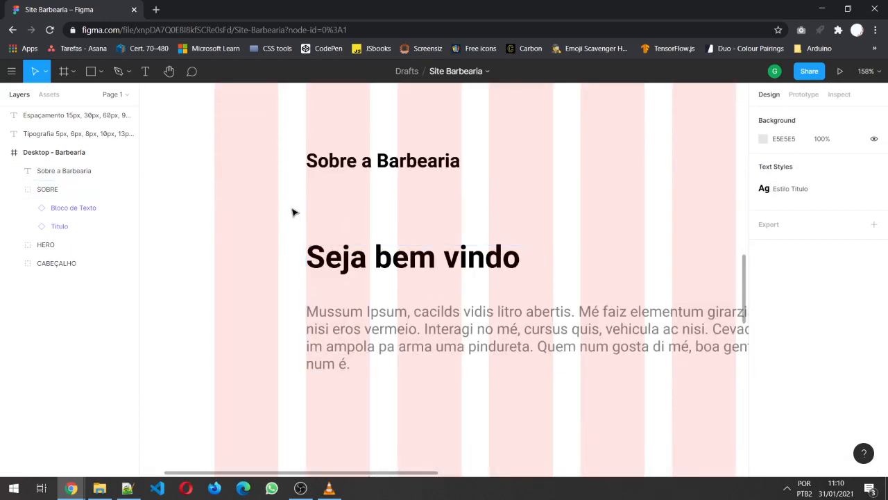
click(330, 259)
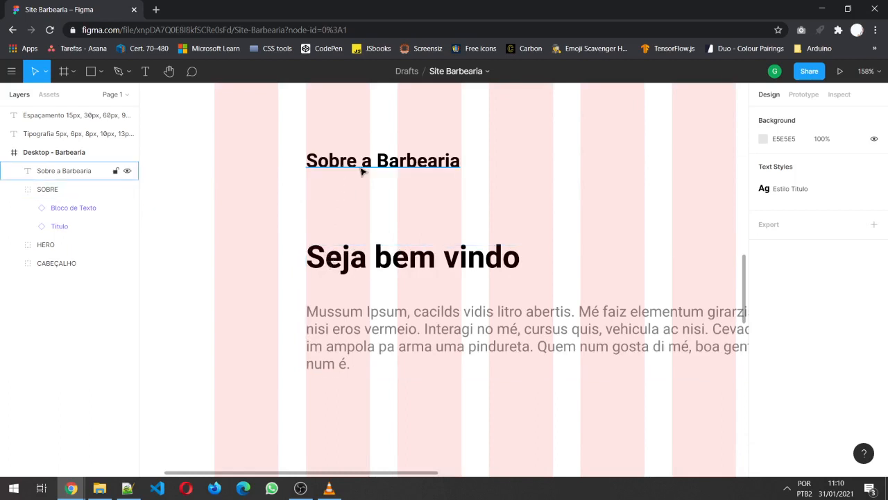
Move the "Sobre a Barbearia" text down to Y 957, 15 px above "Seja bem vindo", and consult the Espaçamento scale
drag(361, 170, 359, 234)
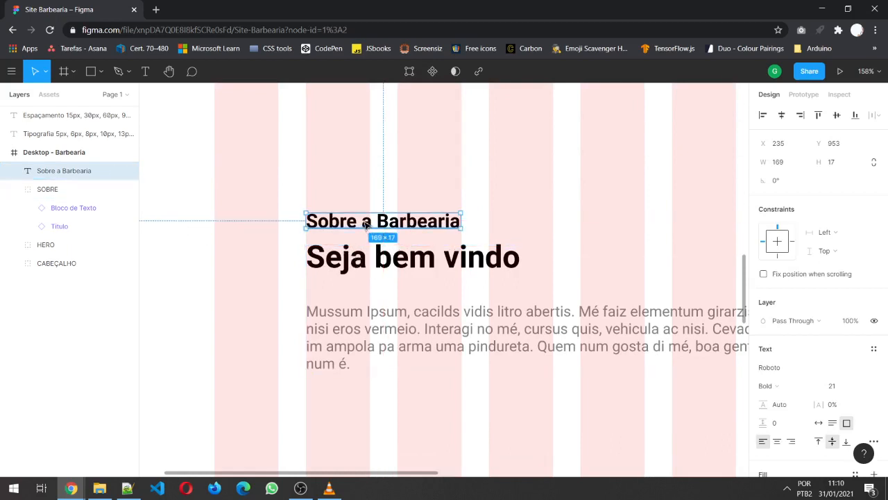
key(Down)
key(Down)
key(Down)
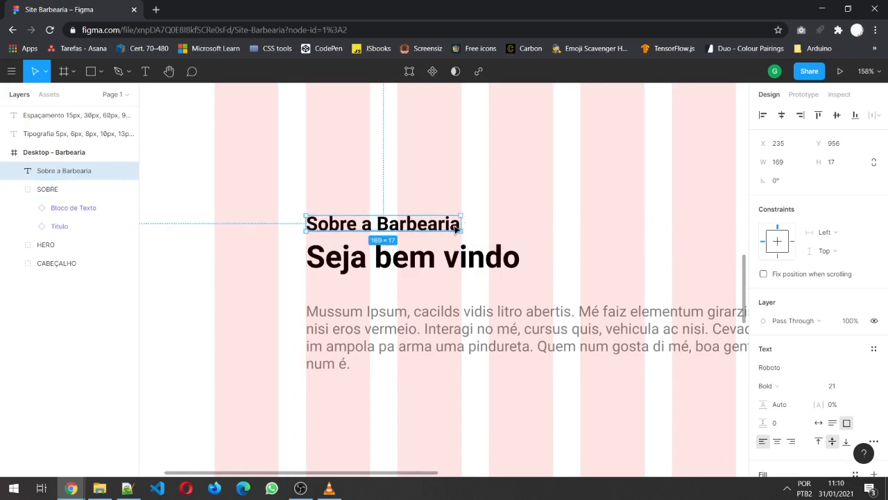
key(alt)
key(Down)
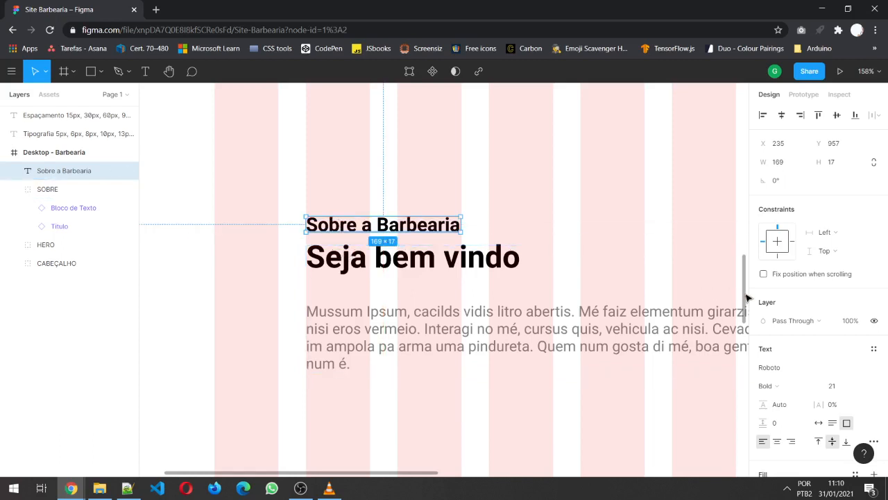
drag(746, 297, 743, 118)
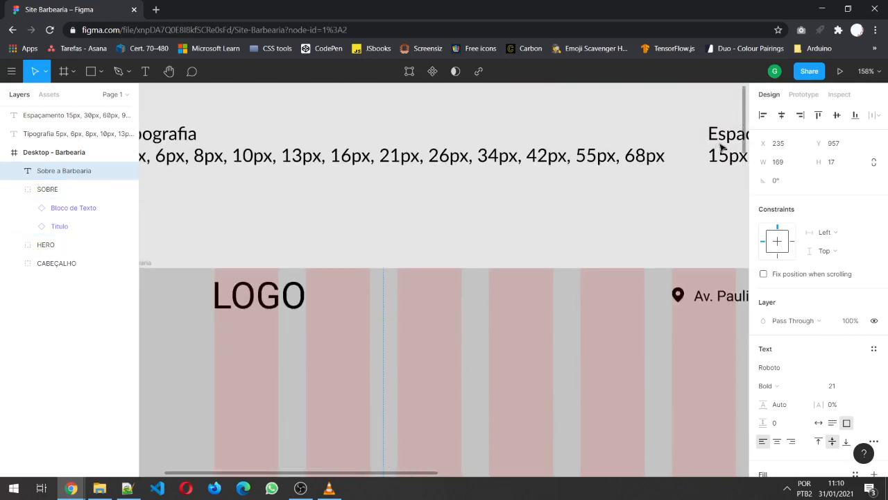
drag(748, 144, 745, 327)
click(364, 167)
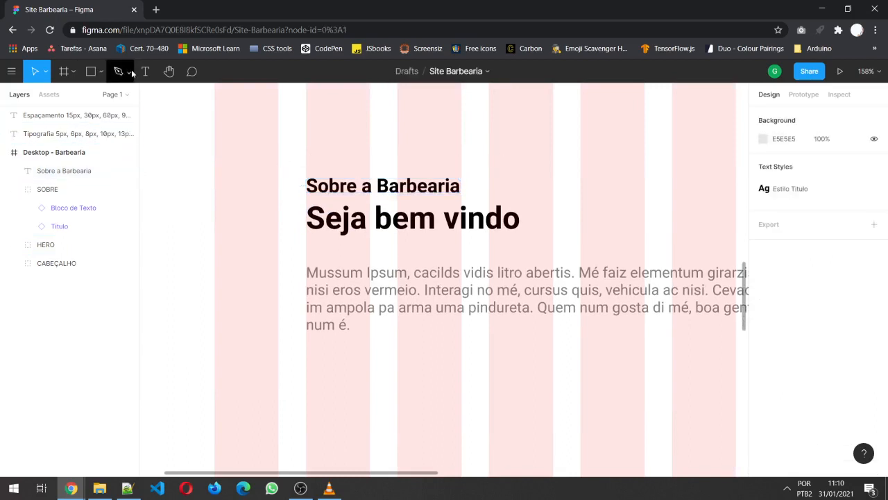
Draw a 70 px horizontal line above "Sobre a Barbearia" at X 235, Y 940, and set its stroke width to 3
click(102, 71)
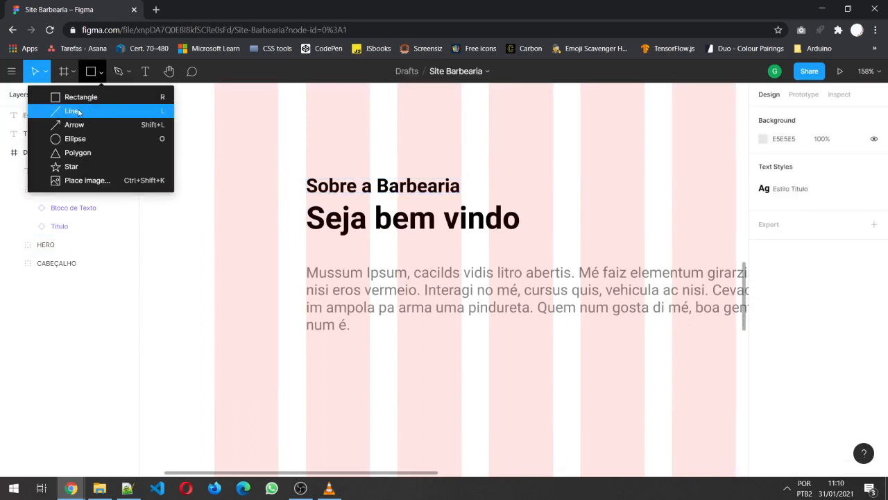
click(105, 109)
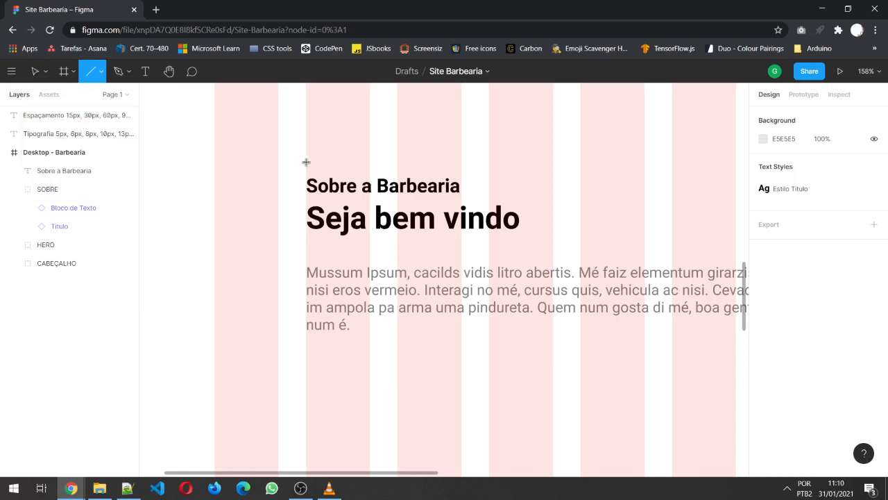
drag(306, 161, 370, 165)
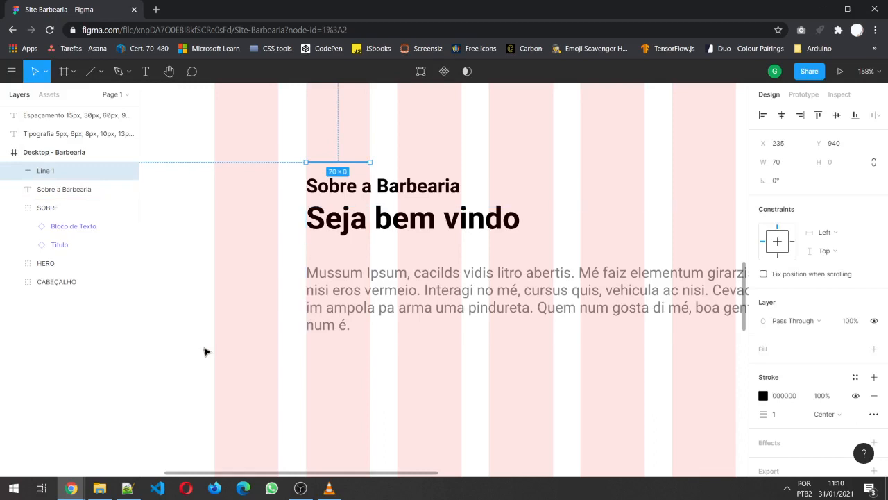
click(776, 415)
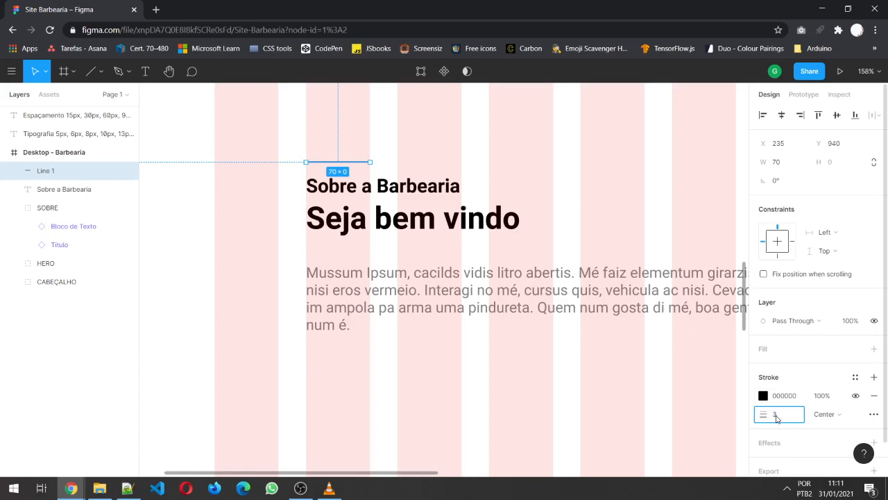
text(3)
key(Return)
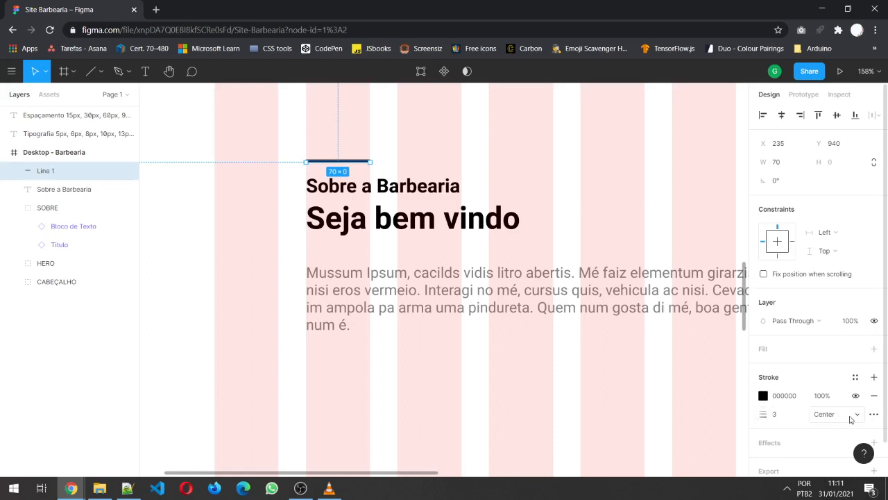
Set the line's stroke cap to Round and inspect its ends up close
click(856, 383)
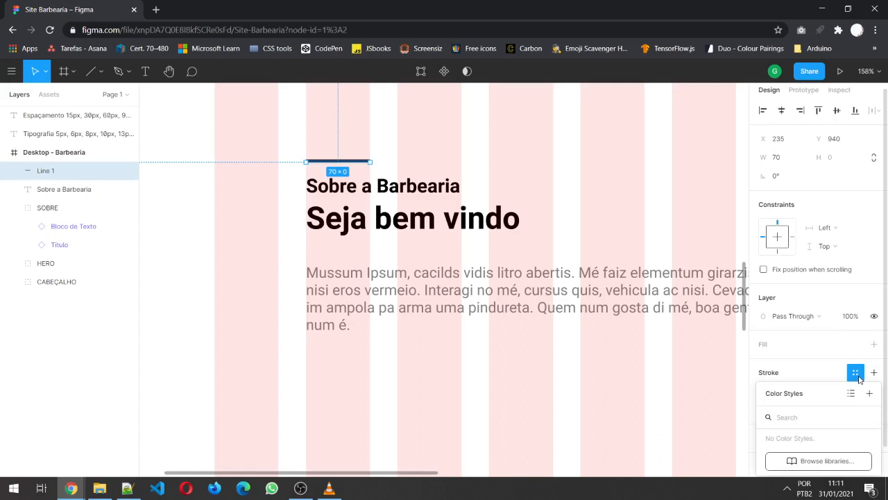
click(858, 378)
scroll(813, 391, down, 1)
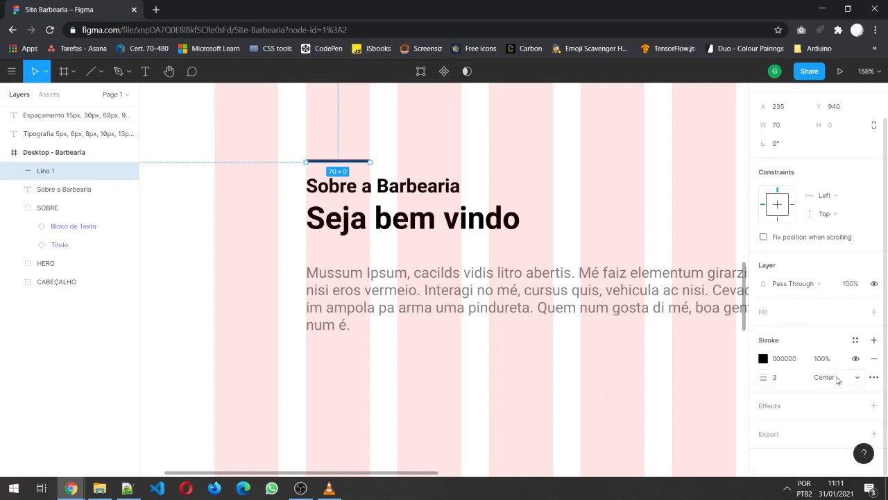
click(874, 378)
click(874, 377)
click(874, 378)
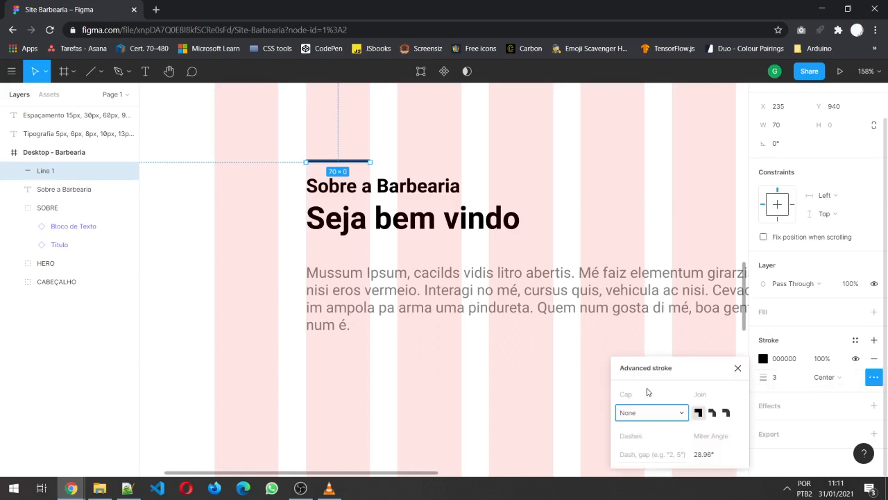
click(634, 414)
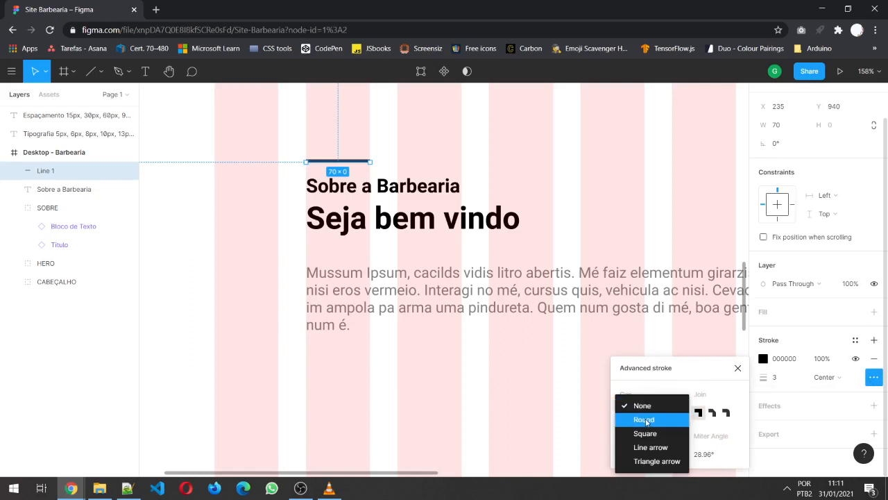
click(645, 420)
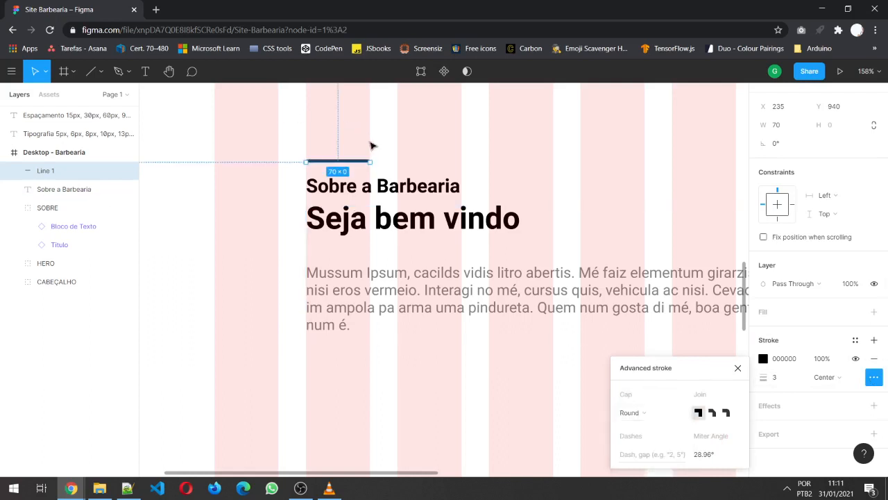
scroll(366, 165, up, 2)
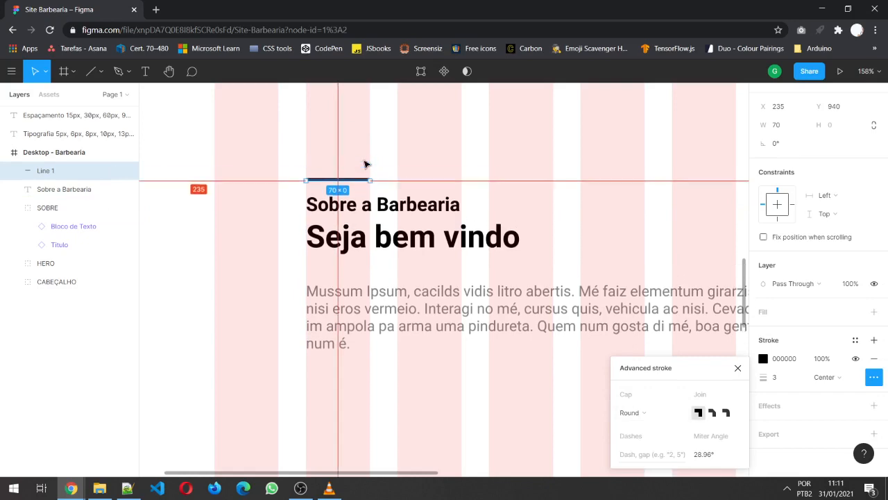
scroll(367, 191, up, 5)
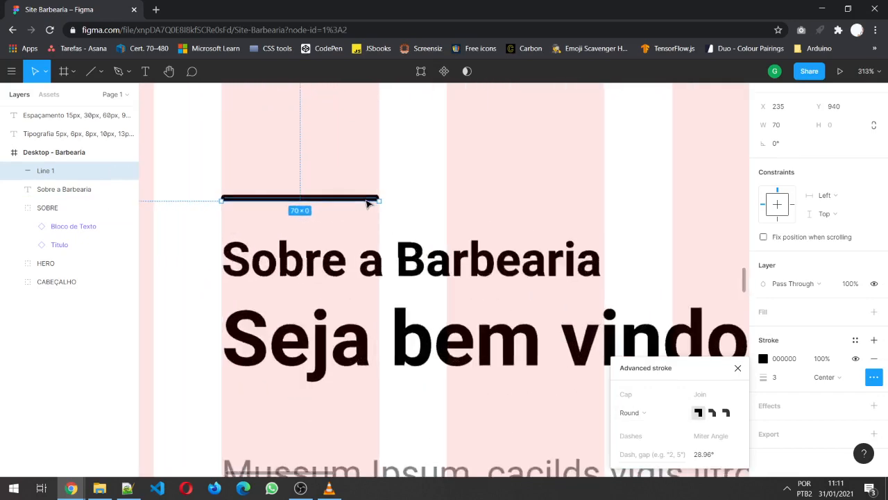
scroll(368, 201, down, 5)
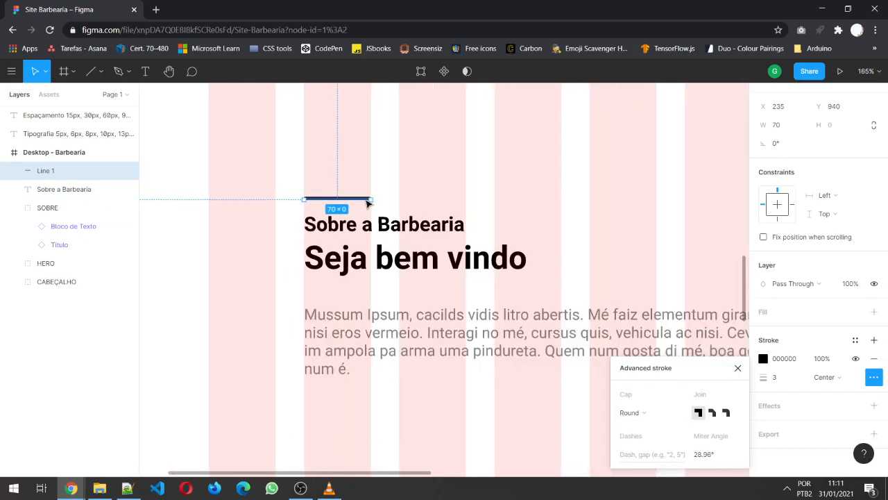
click(510, 347)
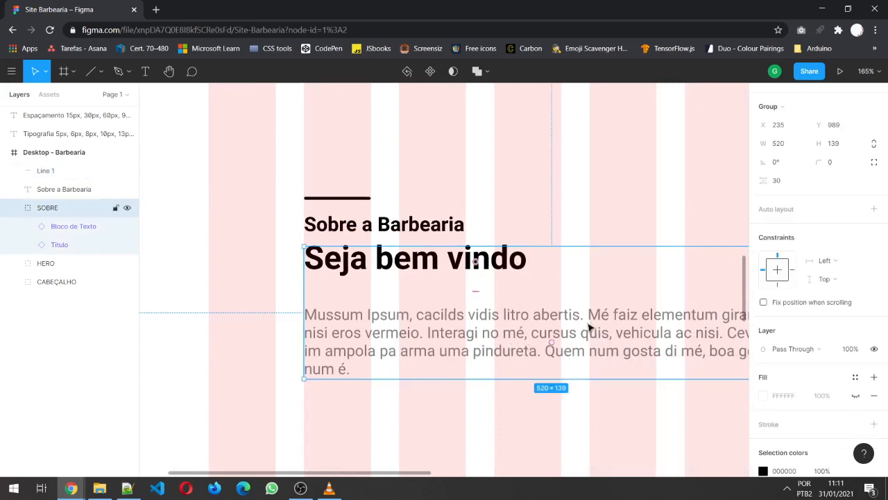
Move the line down to Y 942, leaving 15 px between it and the "Sobre a Barbearia" text
click(331, 201)
key(alt)
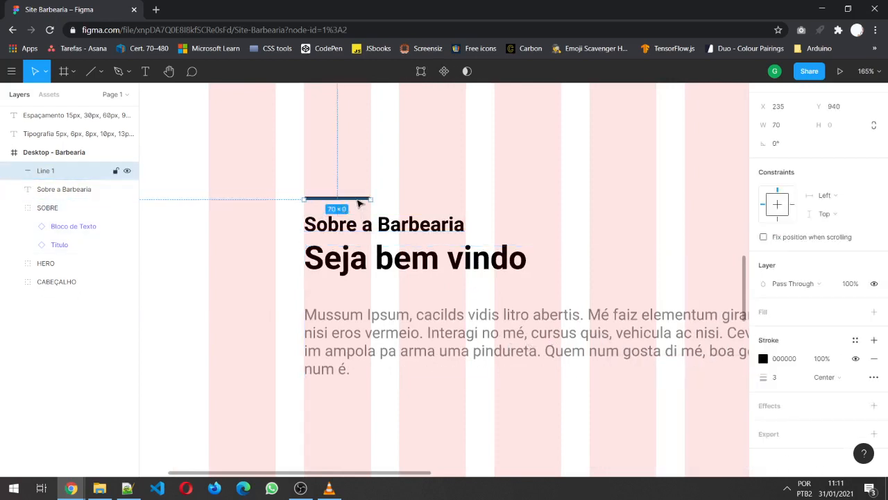
key(Down)
key(Down)
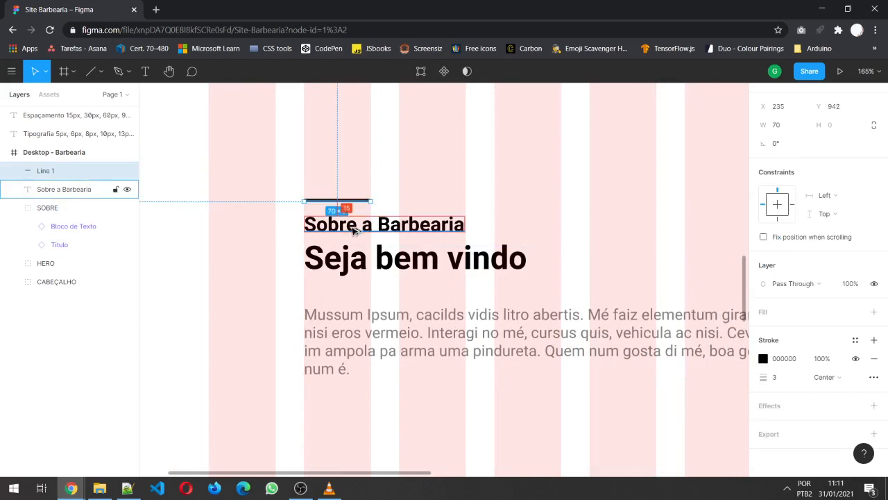
Create a component from the line and the "Sobre a Barbearia" text, and name it Subtitulo
click(352, 230)
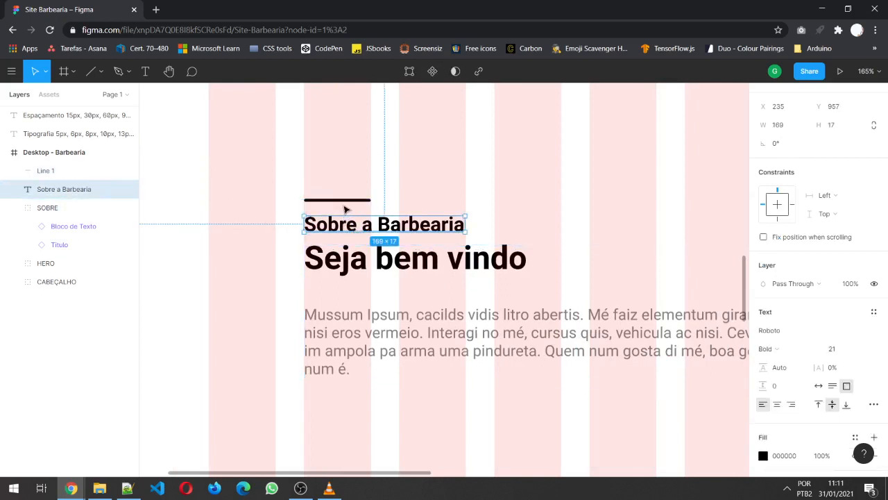
shift+click(345, 207)
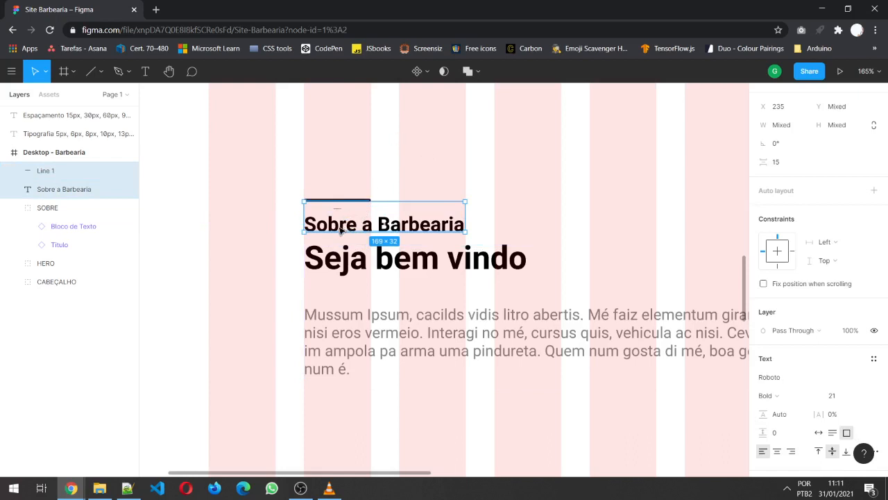
right_click(72, 176)
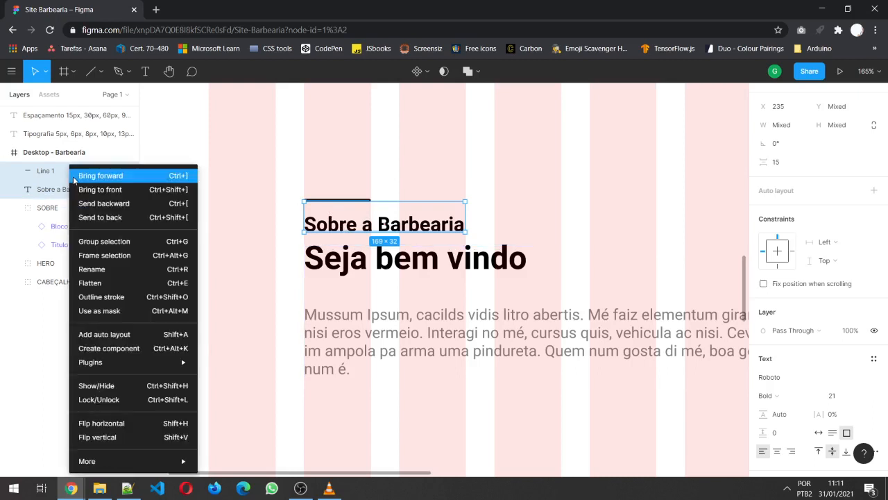
click(140, 356)
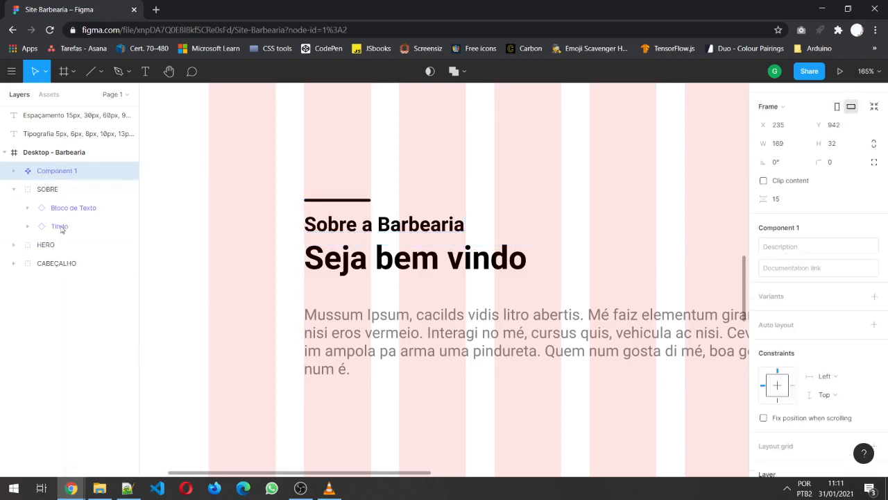
double_click(55, 171)
text(Subtitu)
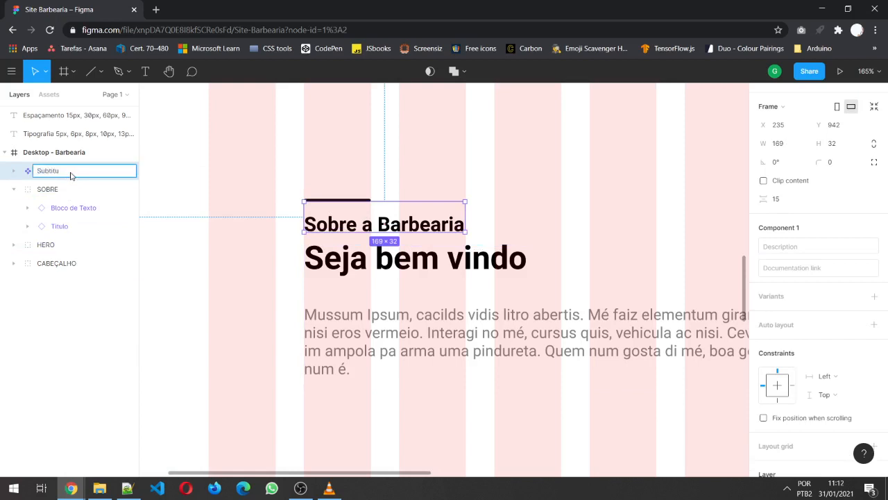
text(lo)
key(Return)
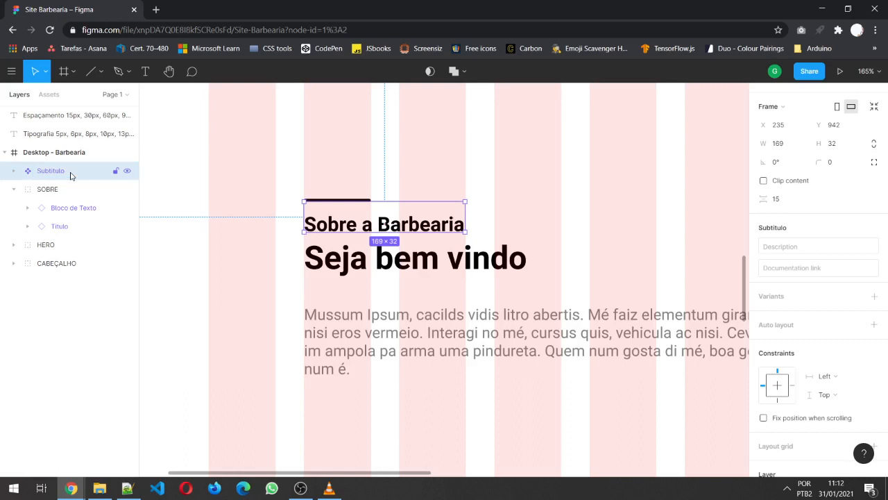
Check the local components list for Subtitulo and move that component into the SOBRE group above Bloco de Texto
click(235, 189)
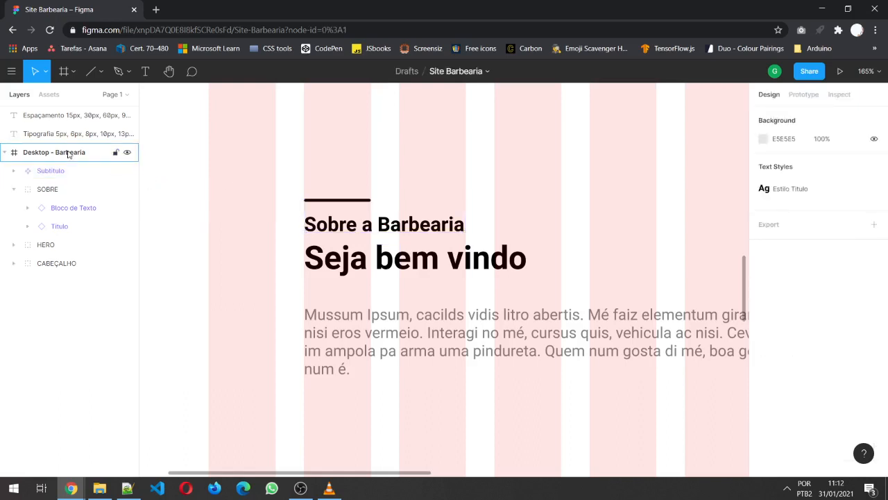
click(53, 98)
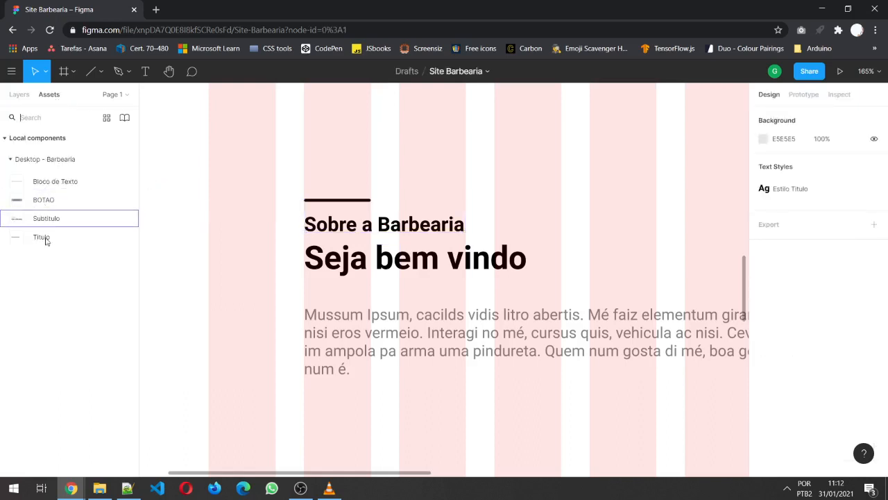
click(24, 95)
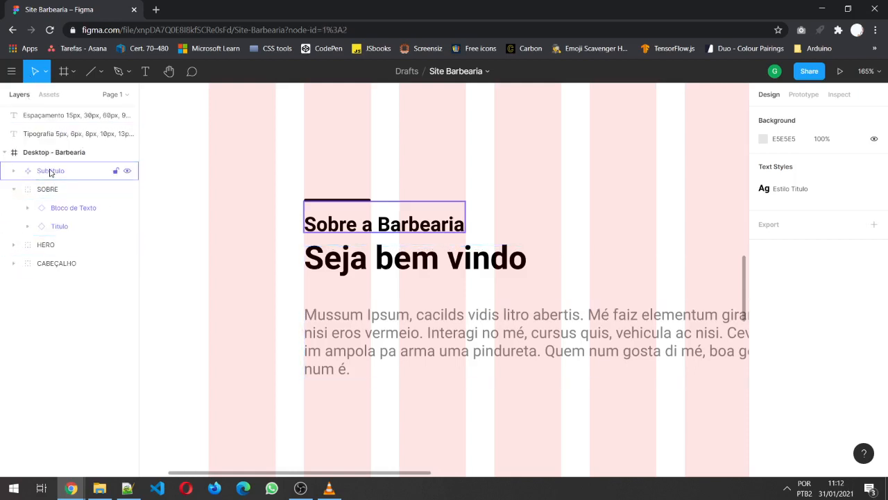
drag(50, 172, 59, 198)
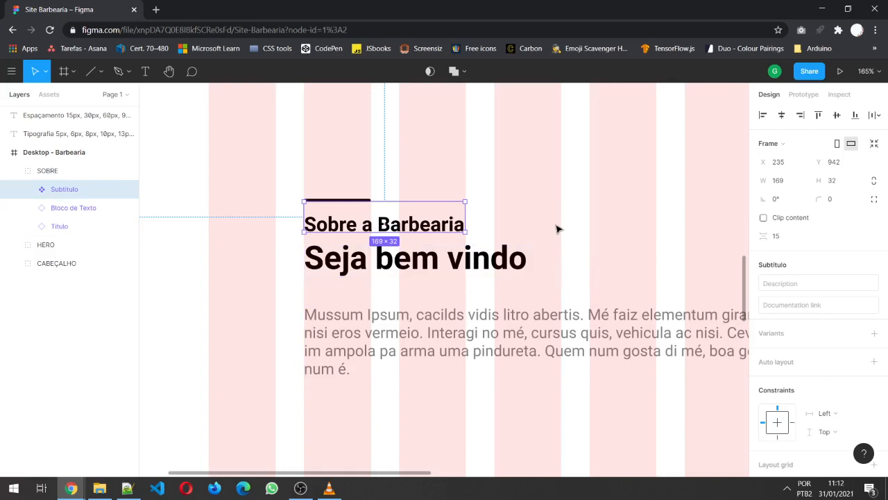
Check the spacing between the SOBRE group and the HERO section, and collapse SOBRE's layers
scroll(613, 206, down, 1)
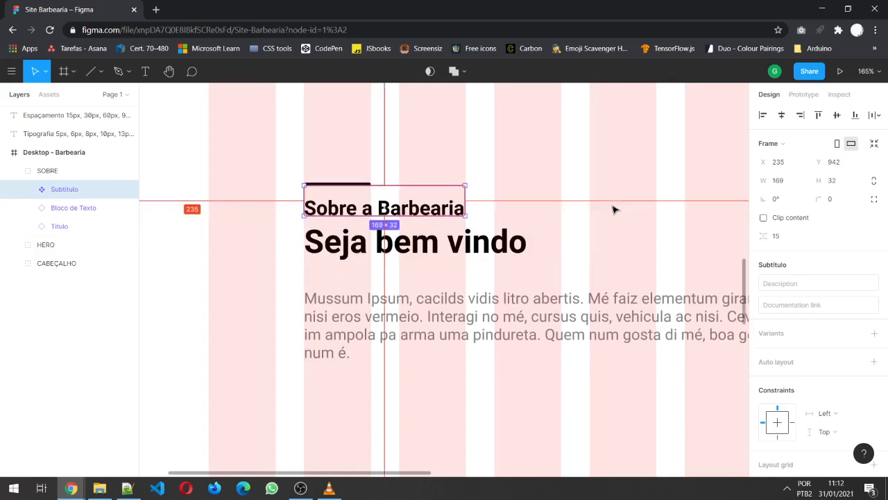
scroll(613, 209, down, 5)
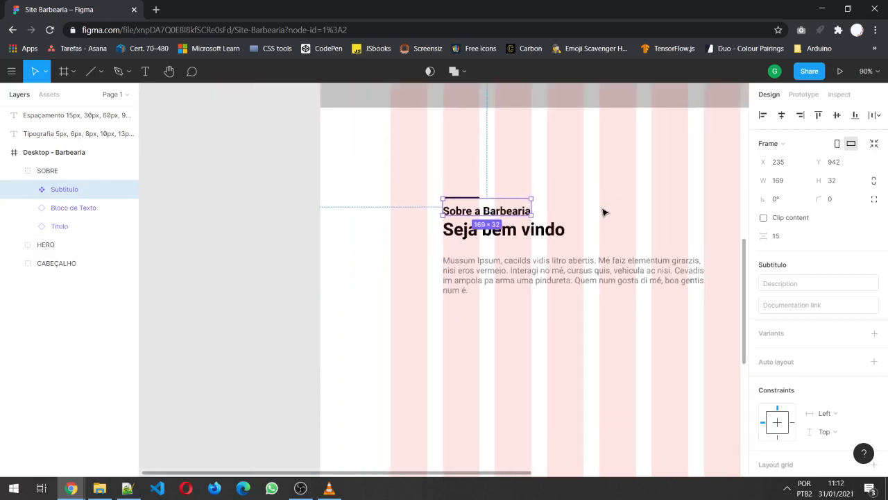
scroll(603, 212, up, 3)
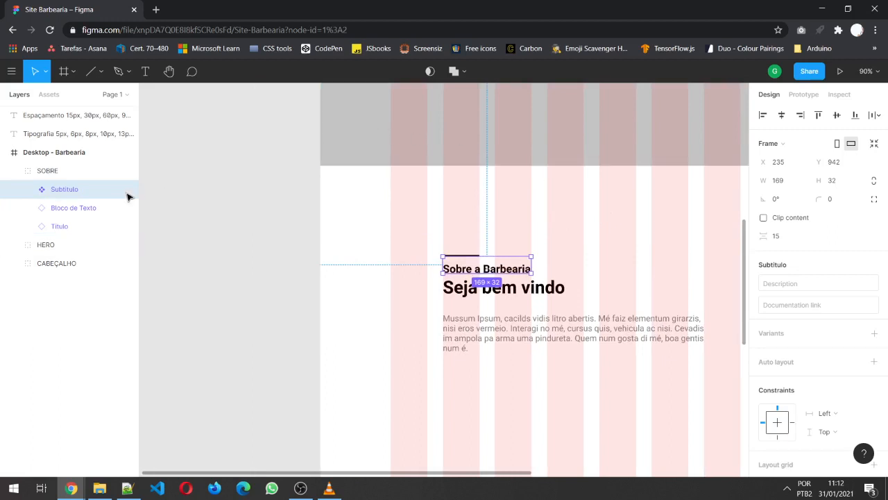
click(61, 170)
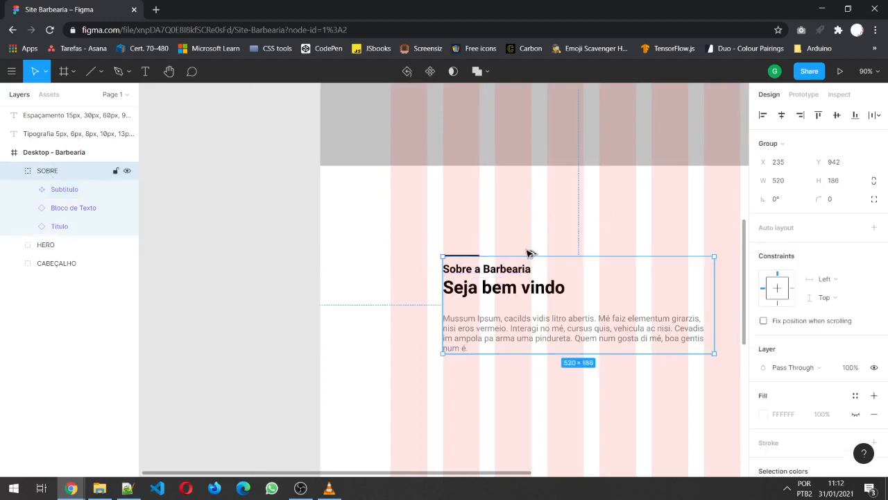
key(alt)
click(15, 170)
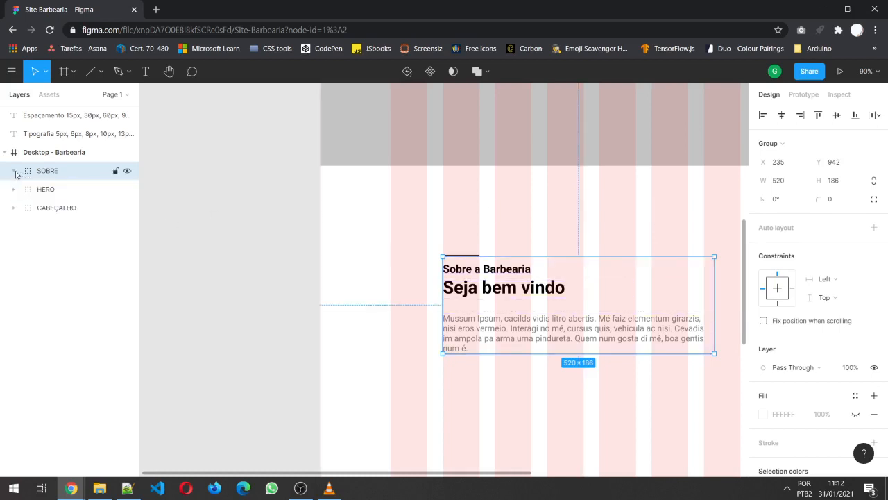
click(53, 189)
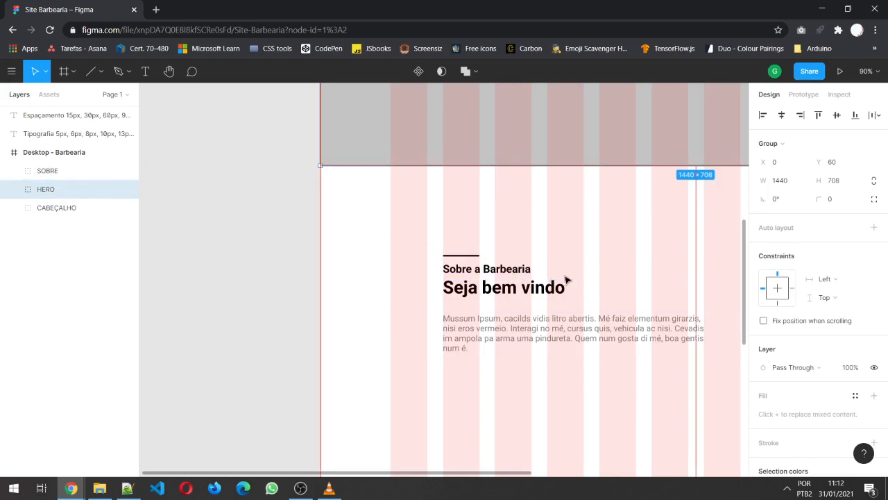
Move the SOBRE group up to Y 858 below the HERO section, keeping it at X 235
click(507, 331)
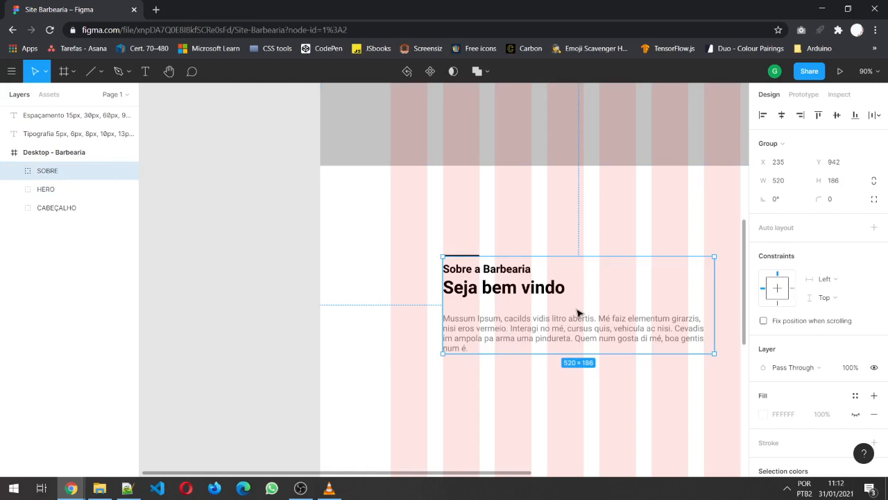
drag(578, 314, 577, 288)
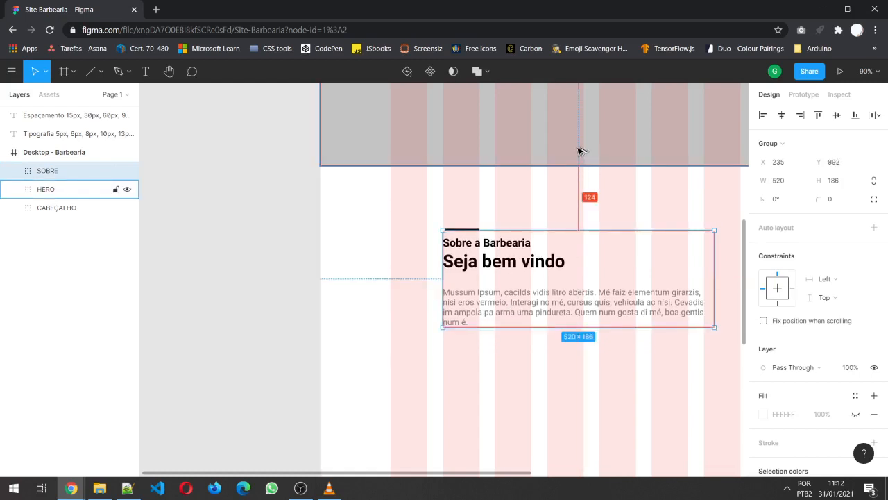
drag(557, 303, 555, 283)
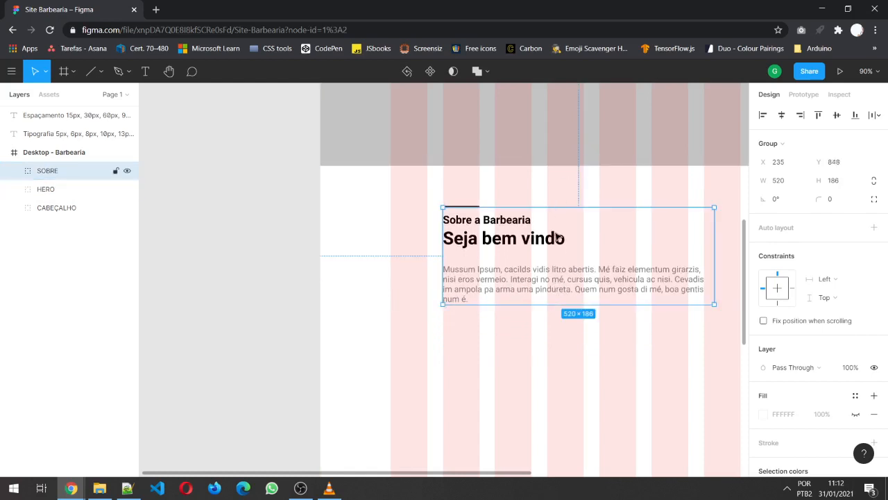
drag(557, 238, 560, 248)
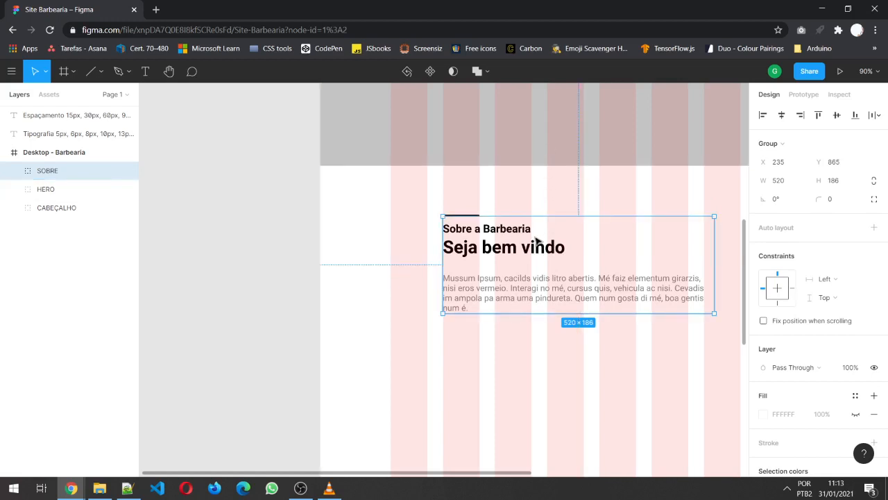
key(Up)
key(Up)
key(Up)
key(Up)
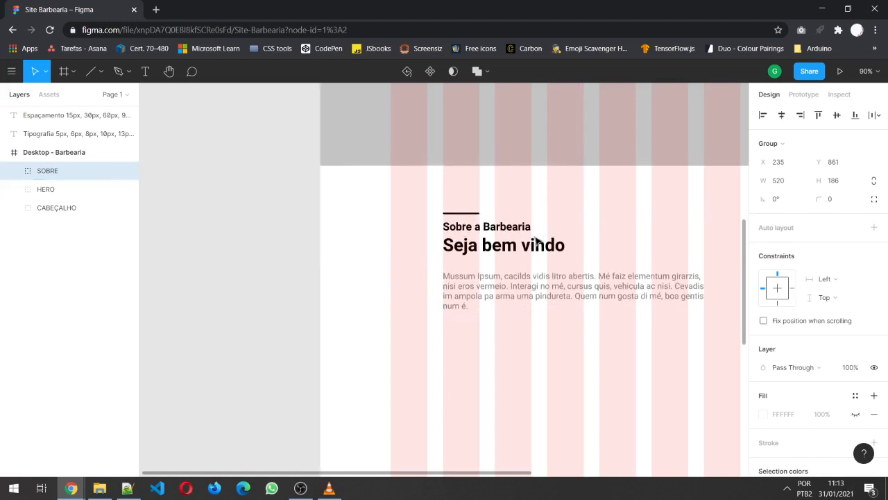
key(Up)
key(Up)
key(Up)
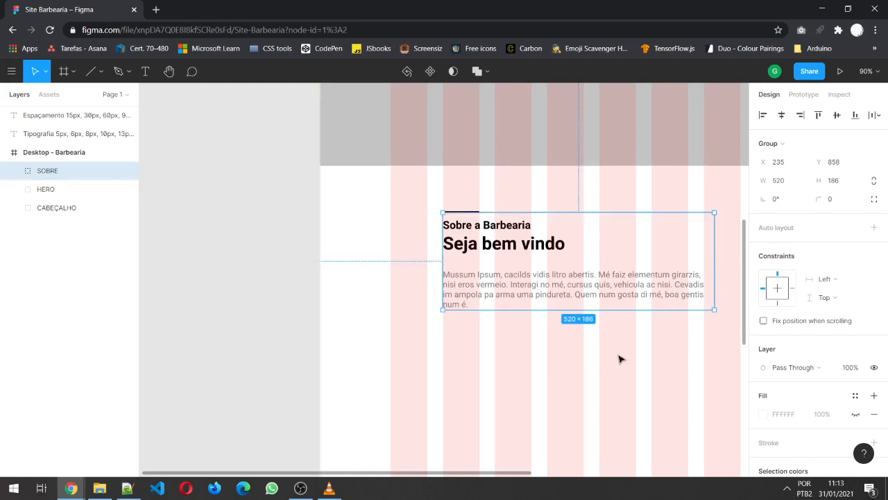
Draw a rectangle about 370 × 374 beside the SOBRE text at X 835, Y 858, its top level with the subtitle line
scroll(621, 359, down, 3)
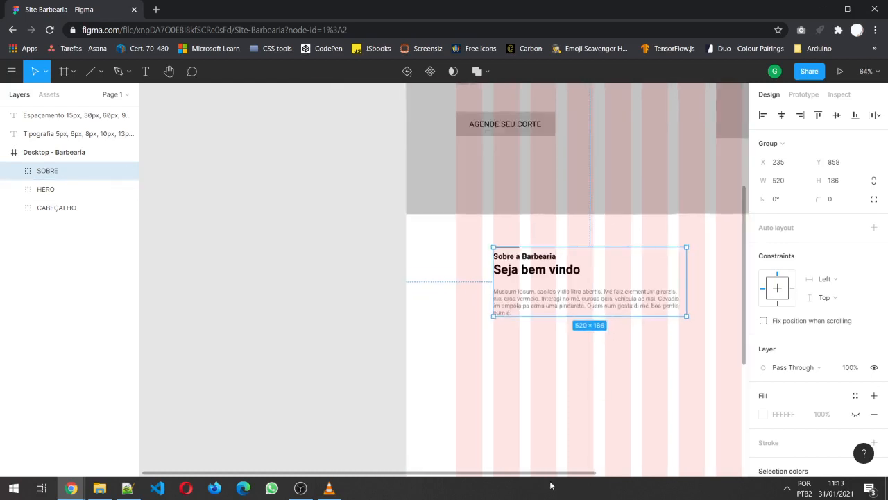
drag(558, 473, 711, 469)
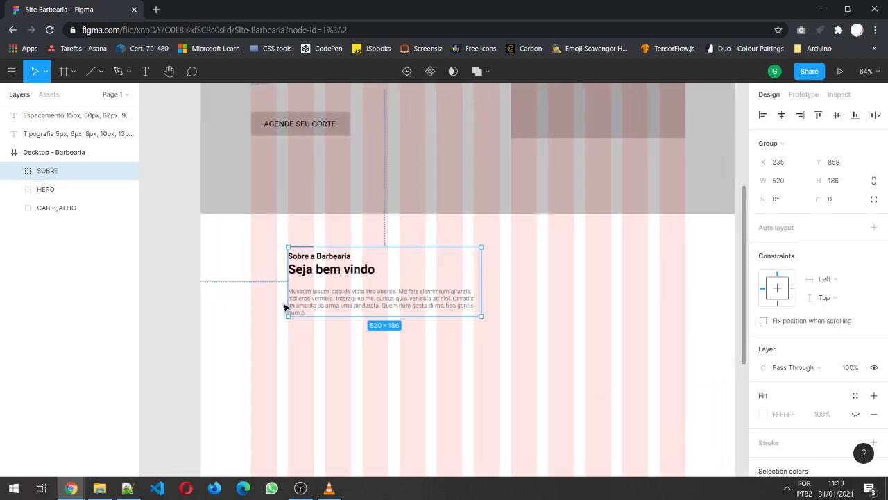
click(13, 172)
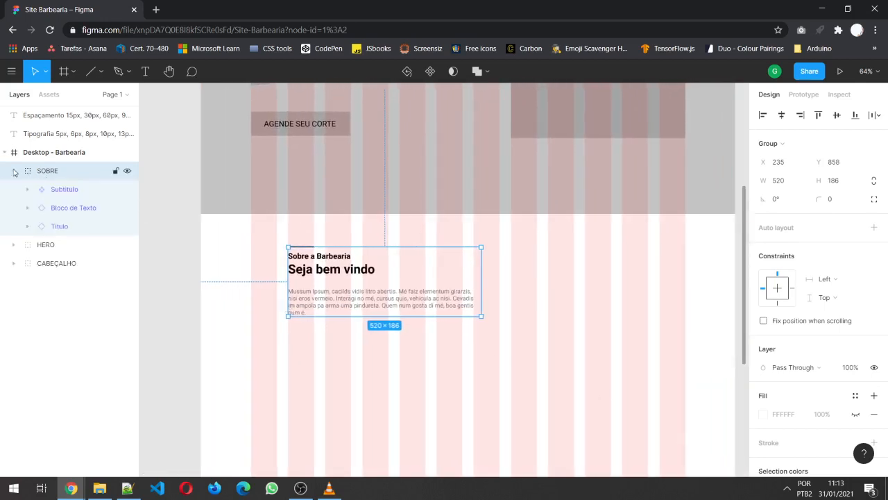
click(103, 72)
click(83, 96)
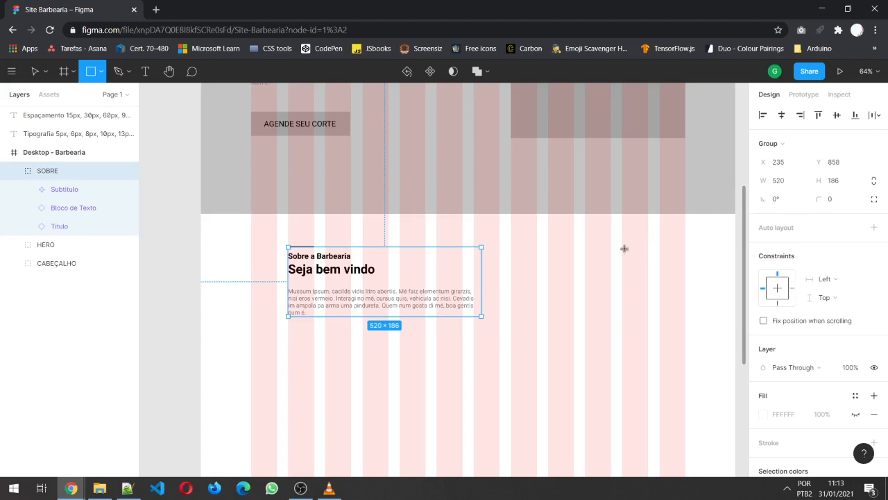
mouse_move(648, 247)
mouse_down()
mouse_move(545, 250)
mouse_move(515, 281)
mouse_move(512, 389)
mouse_up()
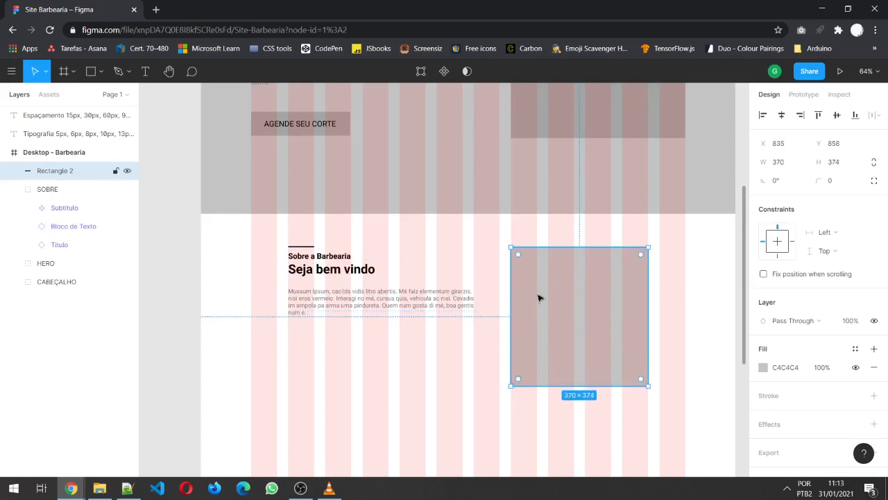
Set the new rectangle's height to 360 and move it into the SOBRE group above Subtitulo
click(836, 165)
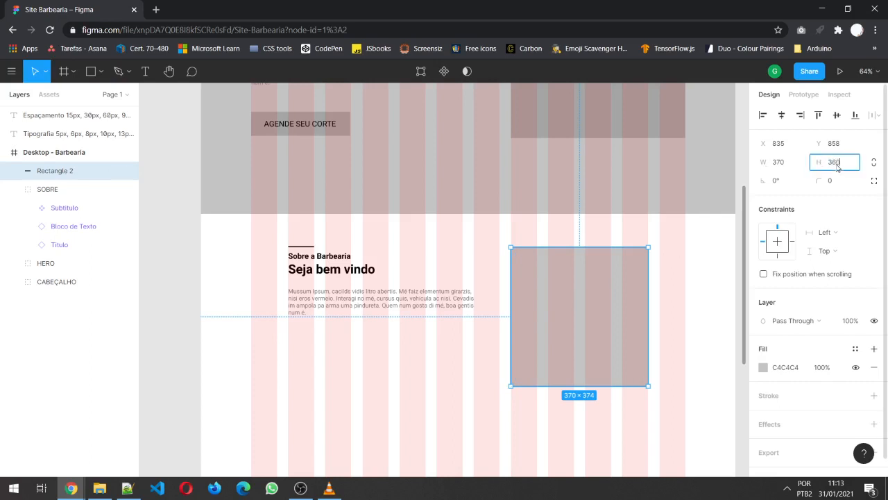
key(Return)
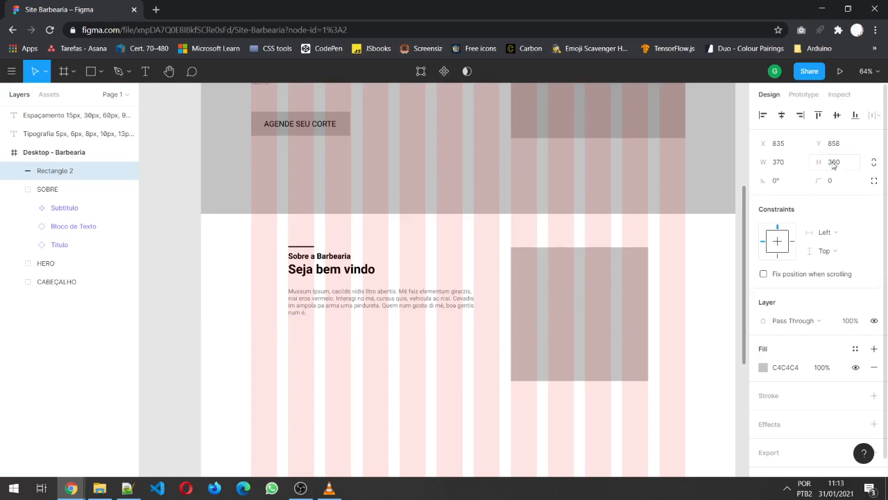
key(alt)
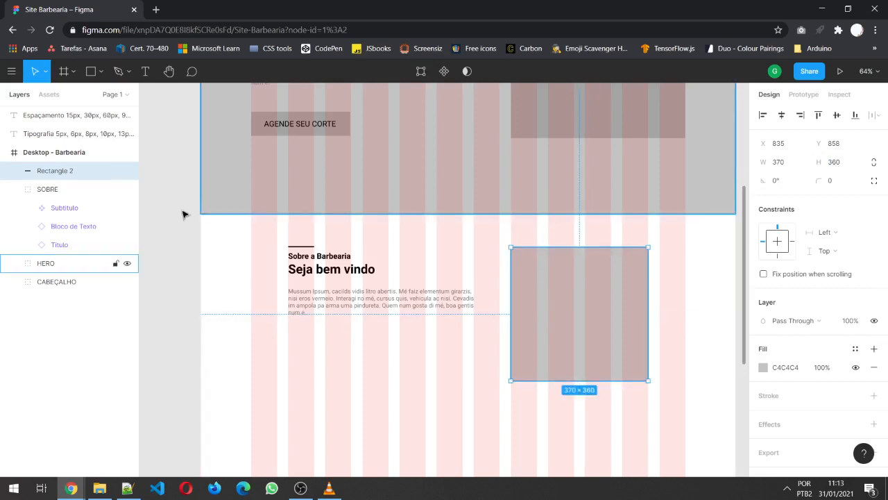
drag(55, 195, 56, 196)
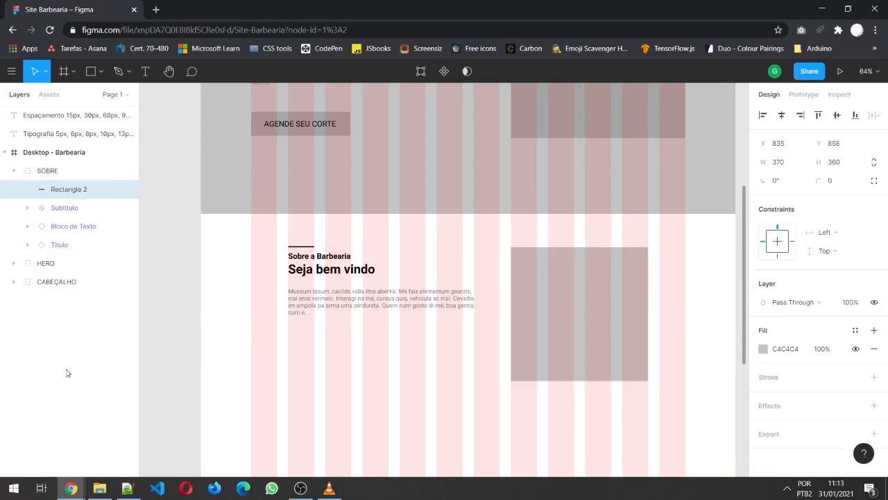
click(13, 172)
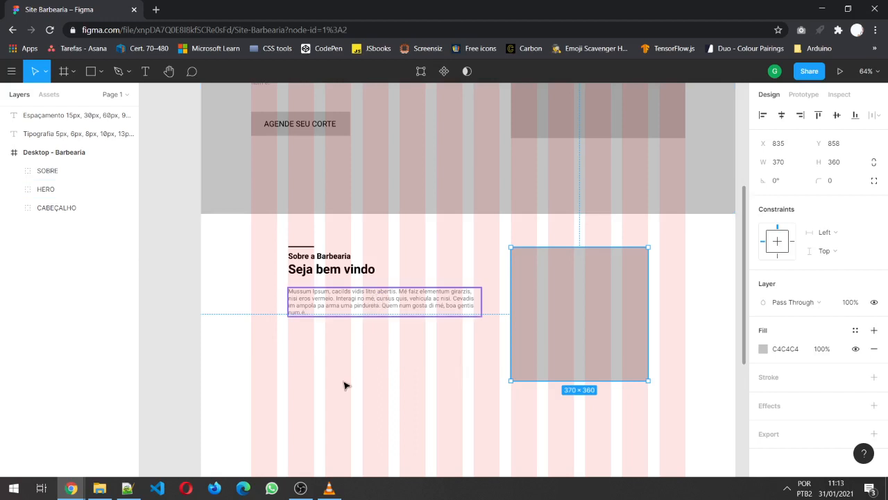
click(393, 410)
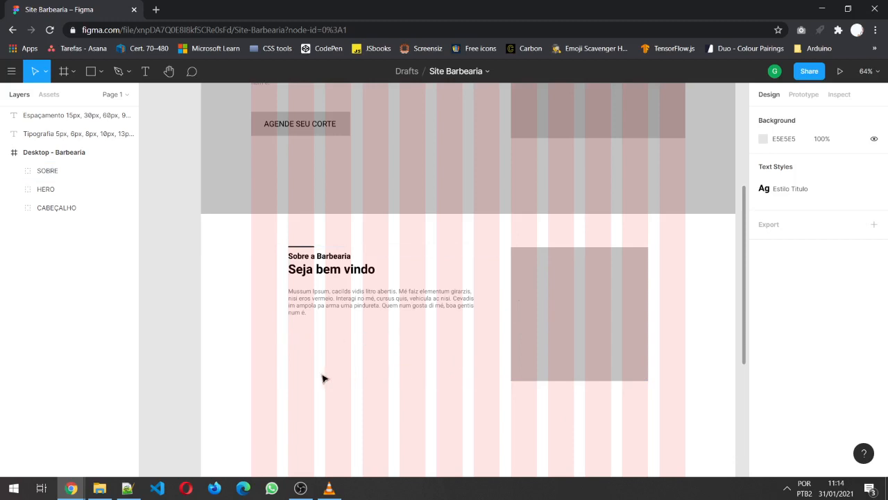
Try out a BOTAO component instance below the SOBRE description, and delete that instance
click(47, 94)
drag(41, 204, 341, 370)
click(349, 402)
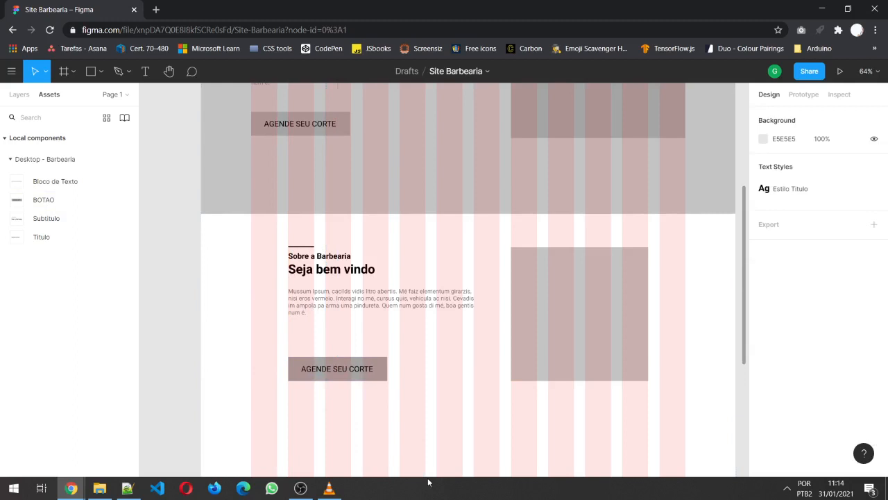
click(356, 377)
key(Delete)
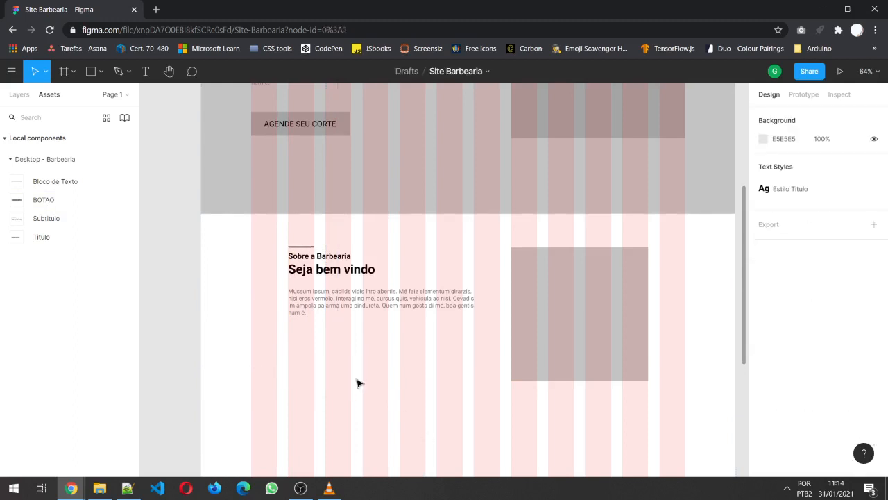